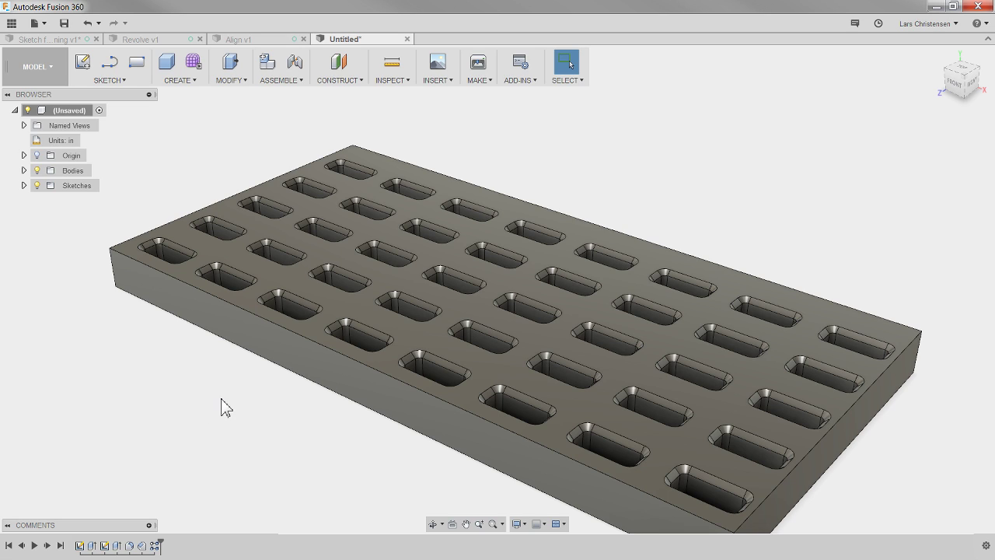
# Roll the design history back to the plain block and step forward through the pocket cut, fillet, chamfer and rectangular pattern.
pyautogui.keyDown('shift'); pyautogui.moveTo(220, 399); pyautogui.dragTo(220, 399, button='middle'); pyautogui.keyUp('shift')
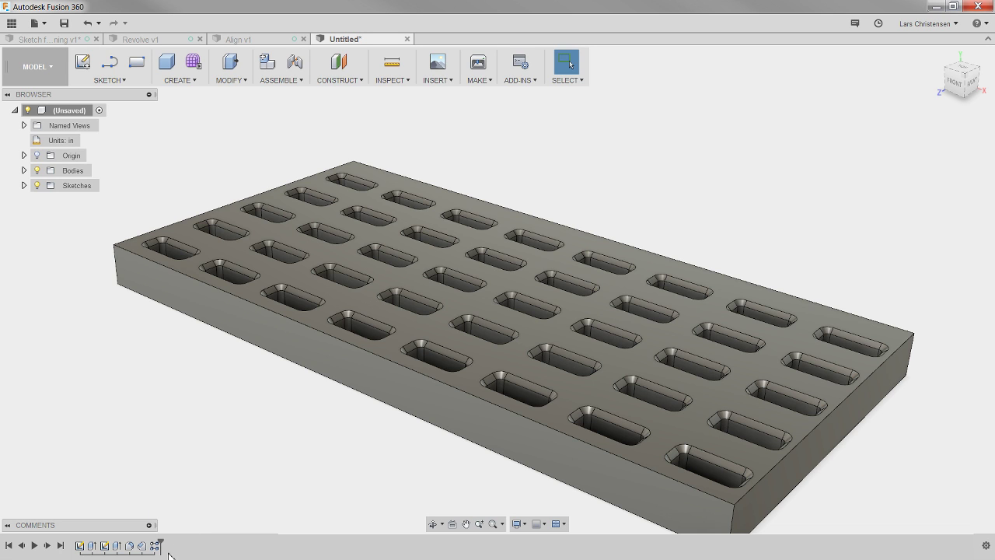
pyautogui.moveTo(161, 543); pyautogui.dragTo(97, 543)
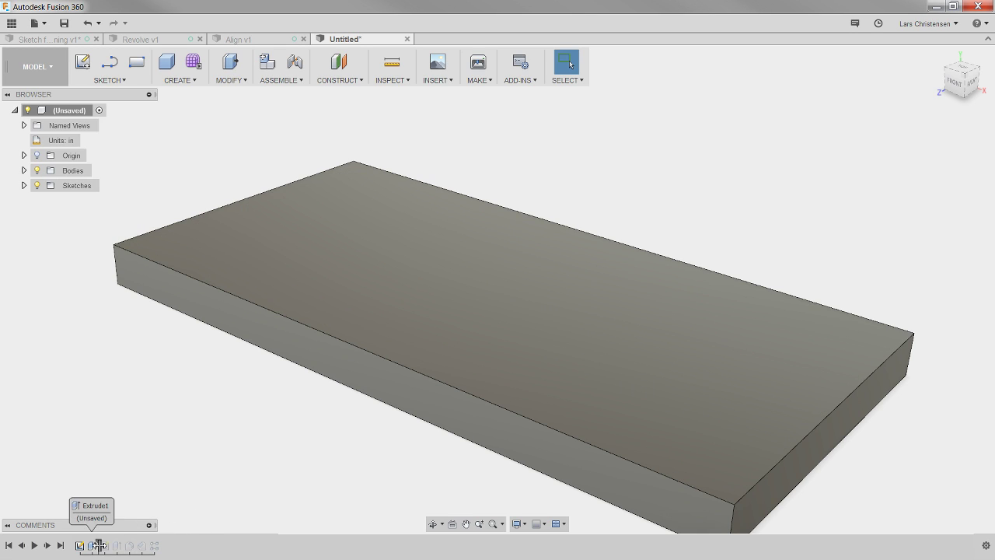
pyautogui.moveTo(98, 545); pyautogui.dragTo(119, 545)
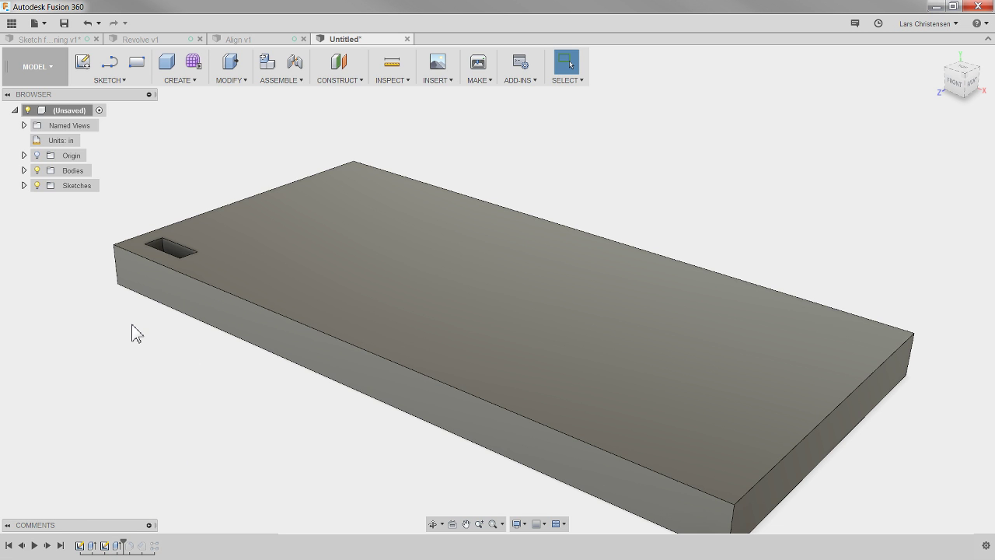
pyautogui.keyDown('shift'); pyautogui.moveTo(131, 325); pyautogui.dragTo(172, 471, button='middle'); pyautogui.keyUp('shift')
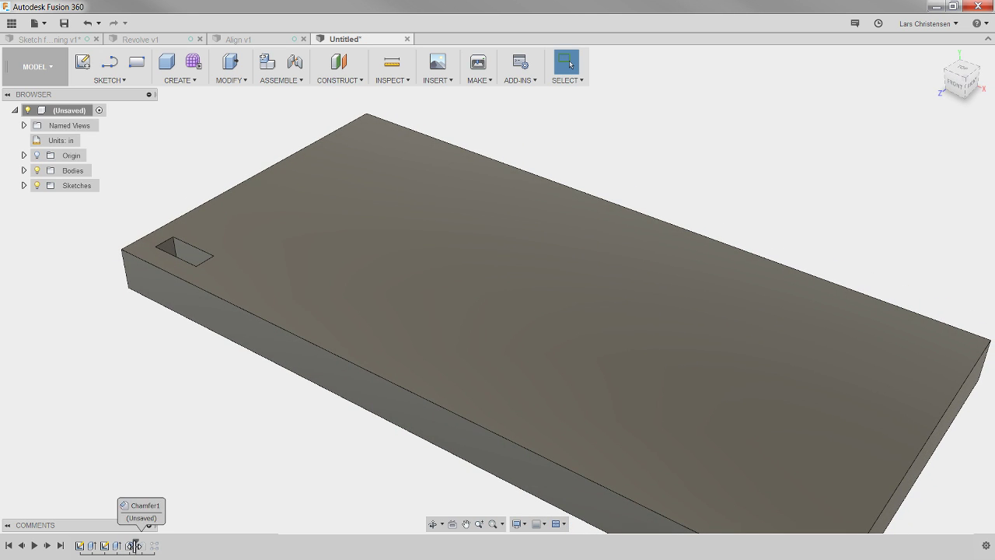
pyautogui.scroll(3, 179, 280)
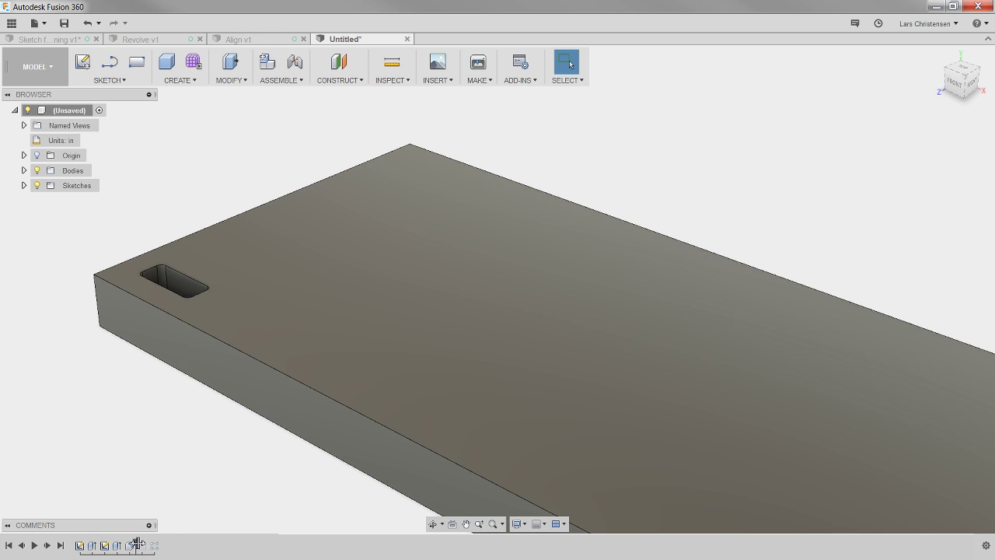
pyautogui.moveTo(137, 544); pyautogui.dragTo(149, 544)
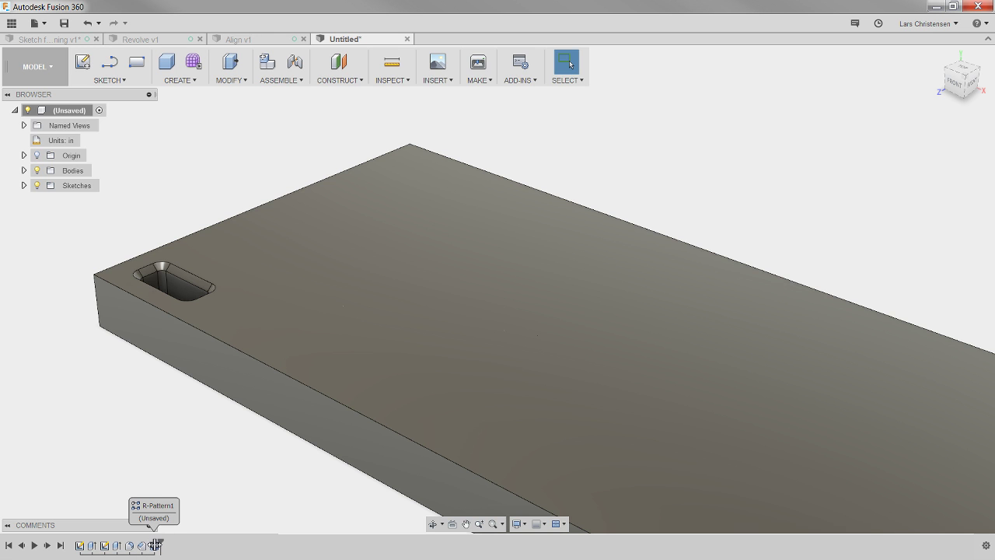
pyautogui.moveTo(156, 544); pyautogui.dragTo(161, 544)
pyautogui.scroll(-3, 155, 463)
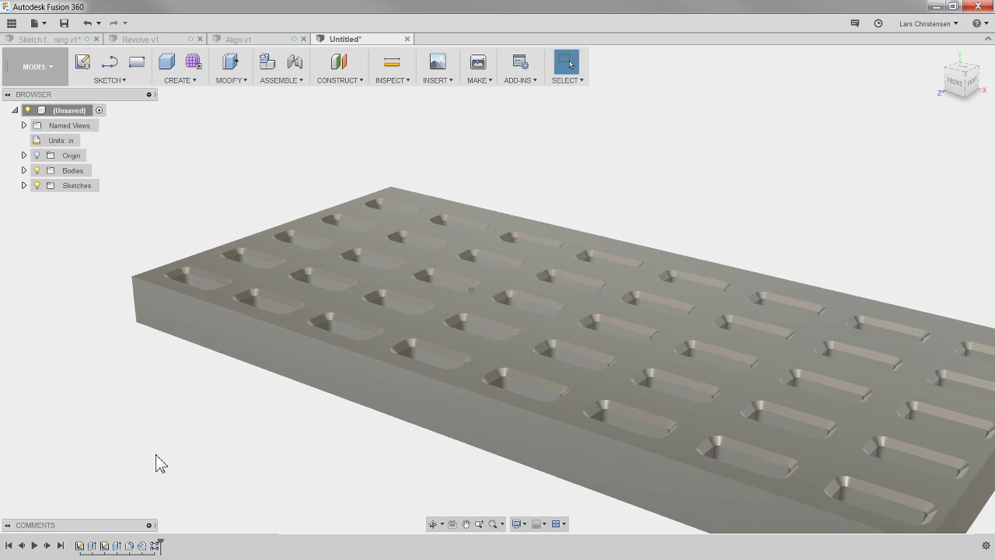
pyautogui.scroll(-2, 156, 463)
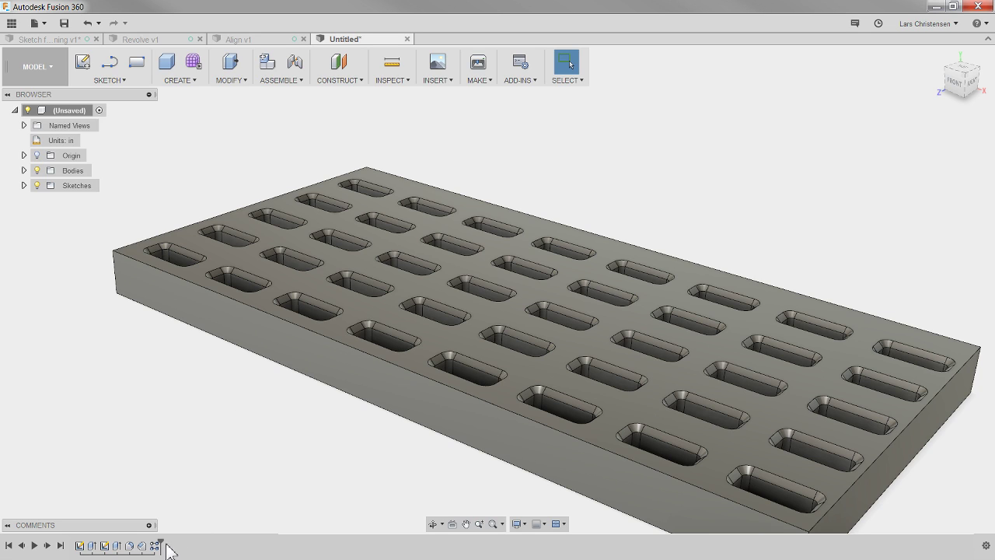
# Roll the history back to the pocket cut, restore it to the end, and examine the pocket grid from the top.
pyautogui.moveTo(163, 544); pyautogui.dragTo(123, 544)
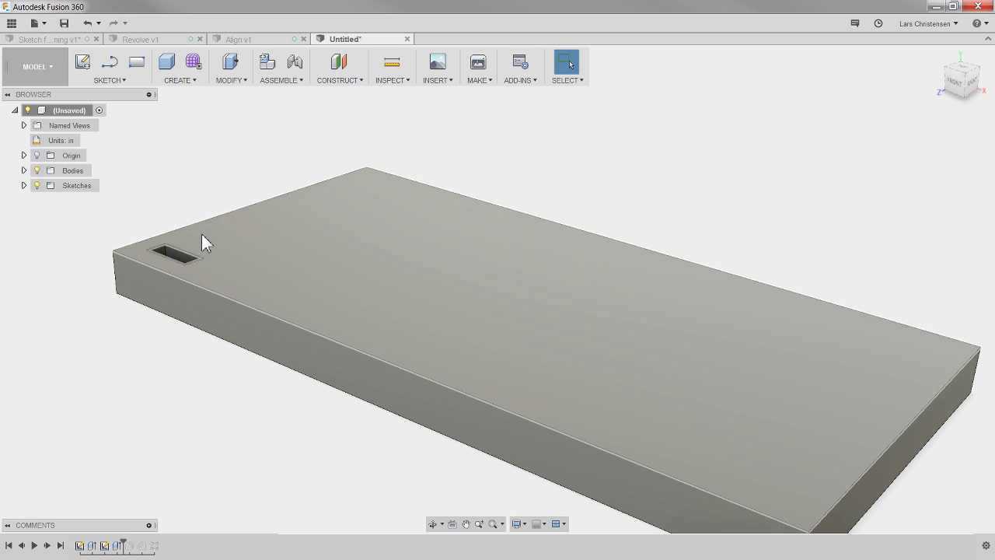
pyautogui.moveTo(124, 544); pyautogui.dragTo(159, 544)
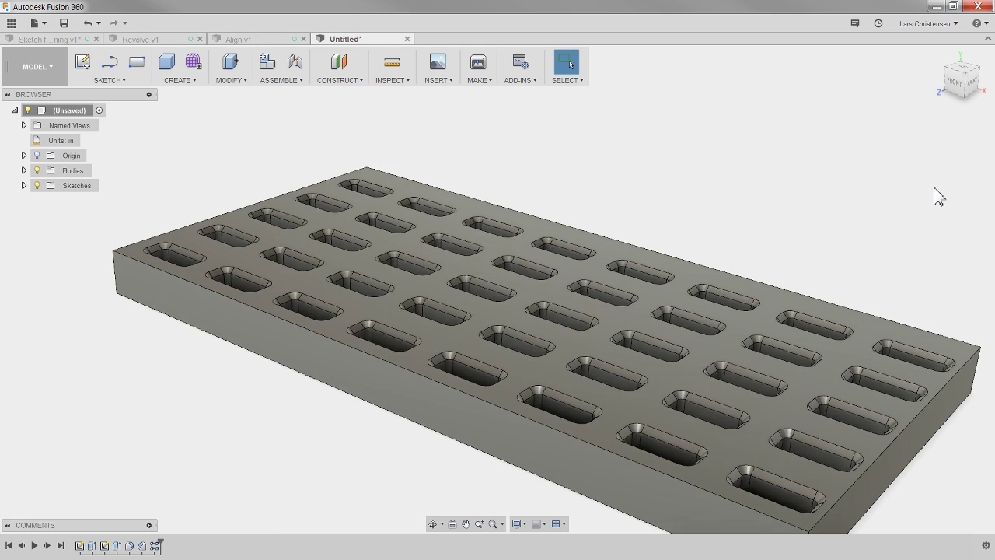
pyautogui.click(964, 72)
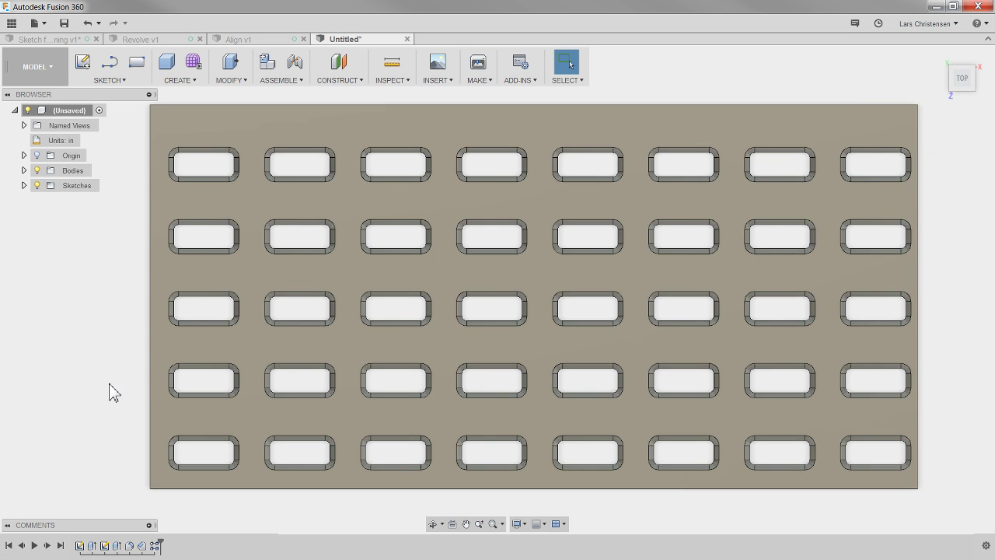
pyautogui.keyDown('shift'); pyautogui.moveTo(110, 384); pyautogui.dragTo(64, 382, button='middle'); pyautogui.keyUp('shift')
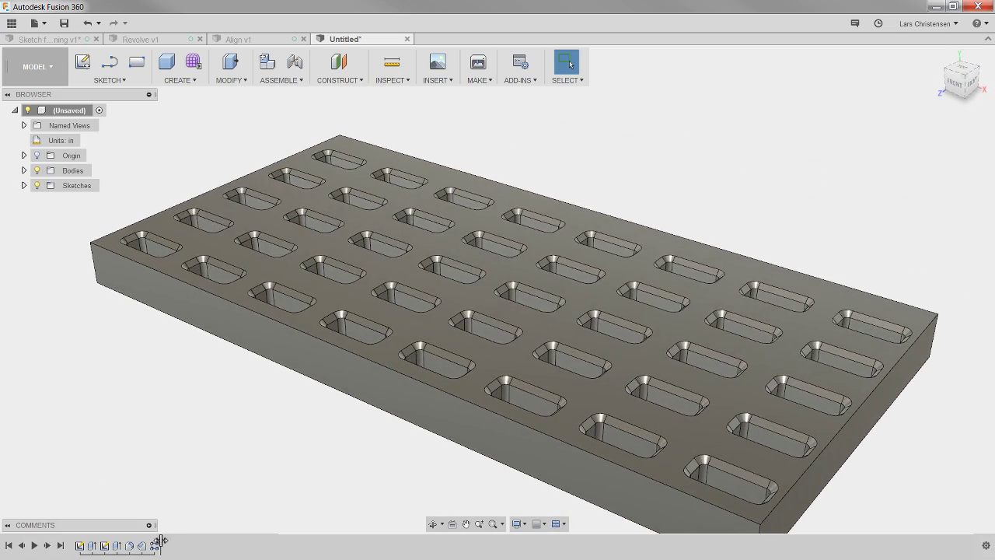
# Delete the rectangular pattern feature so only the original corner pocket stays in the plate.
pyautogui.click(154, 545)
pyautogui.keyDown('shift'); pyautogui.moveTo(207, 456); pyautogui.dragTo(209, 457, button='middle'); pyautogui.keyUp('shift')
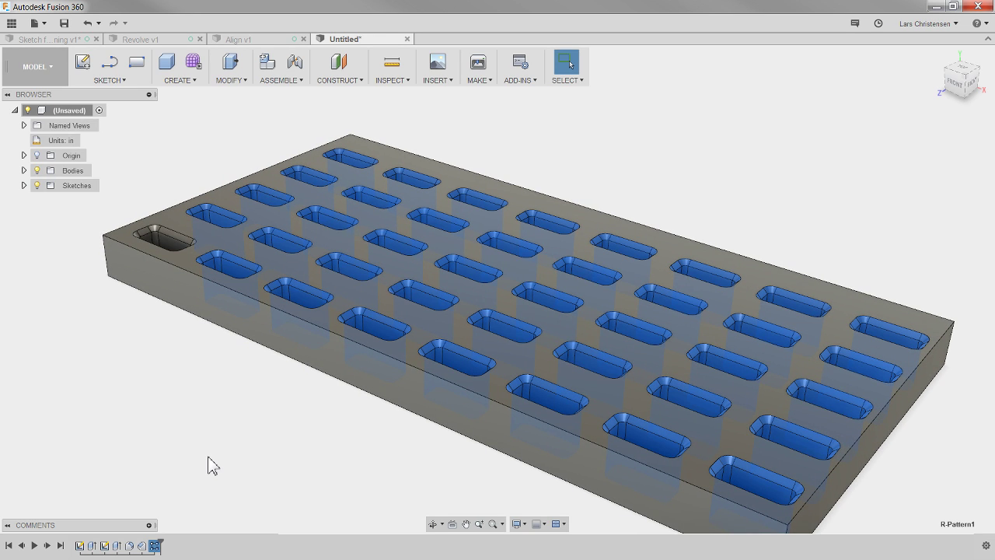
pyautogui.press('Delete')
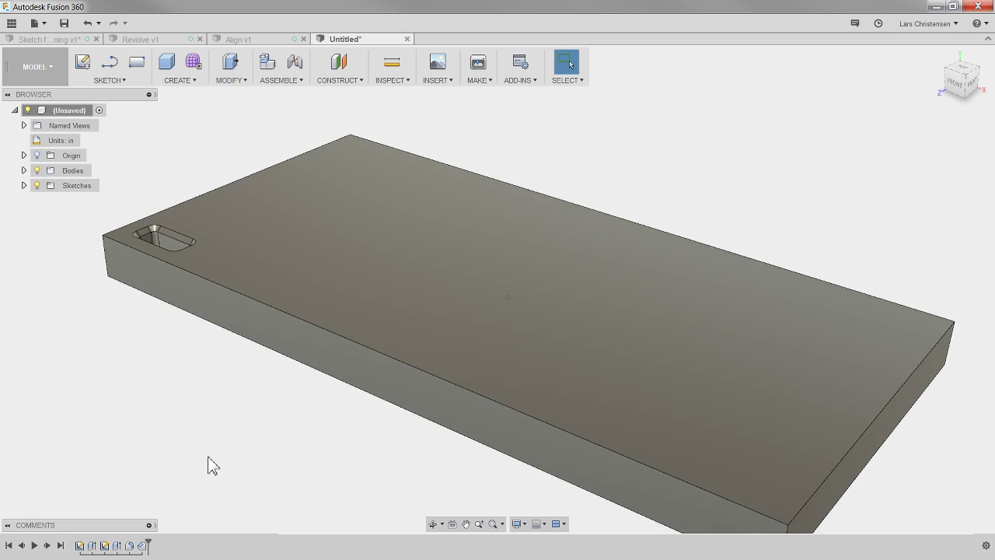
# Start a rectangular pattern with the pattern type set to Features.
pyautogui.keyDown('shift'); pyautogui.moveTo(208, 456); pyautogui.dragTo(313, 342, button='middle'); pyautogui.keyUp('shift')
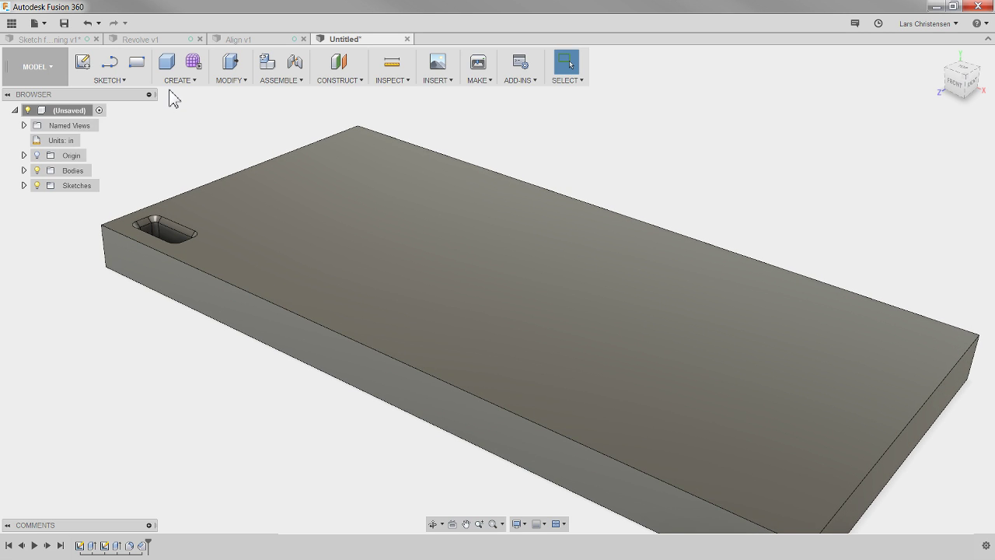
pyautogui.click(145, 82)
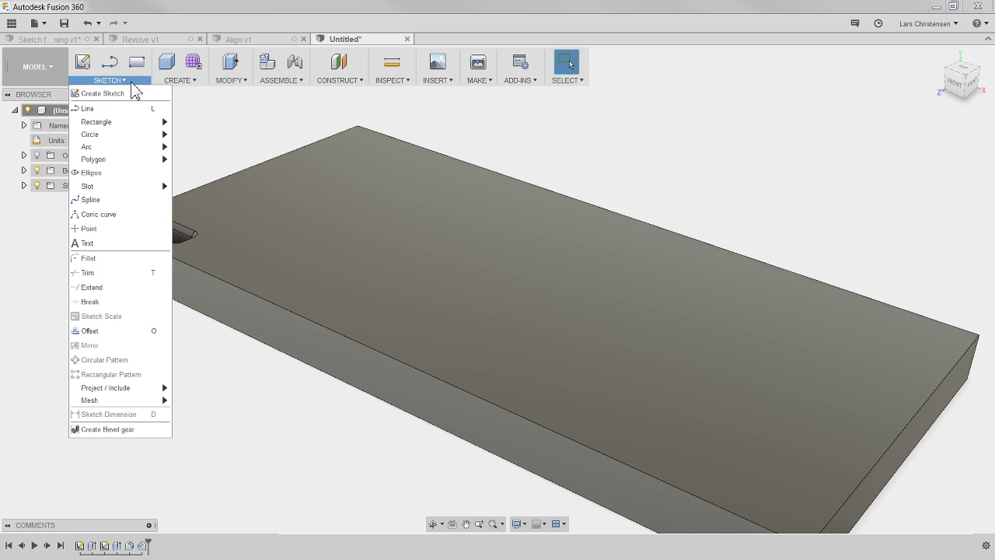
pyautogui.click(179, 80)
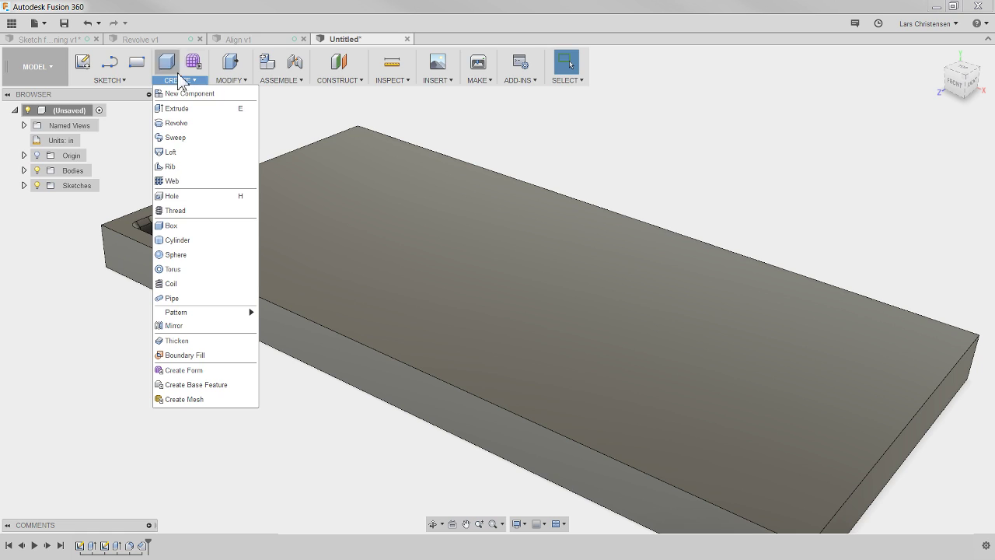
pyautogui.moveTo(185, 319)
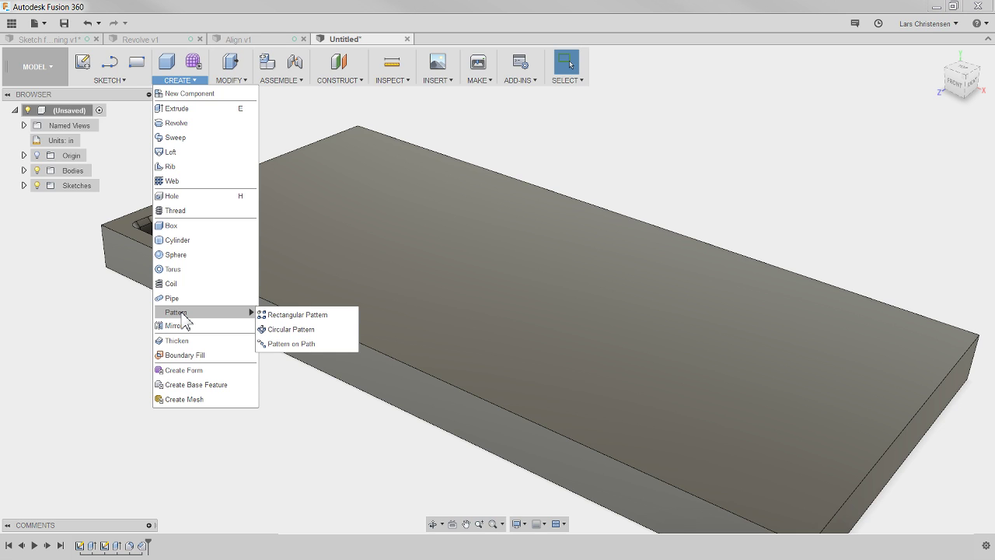
pyautogui.click(289, 315)
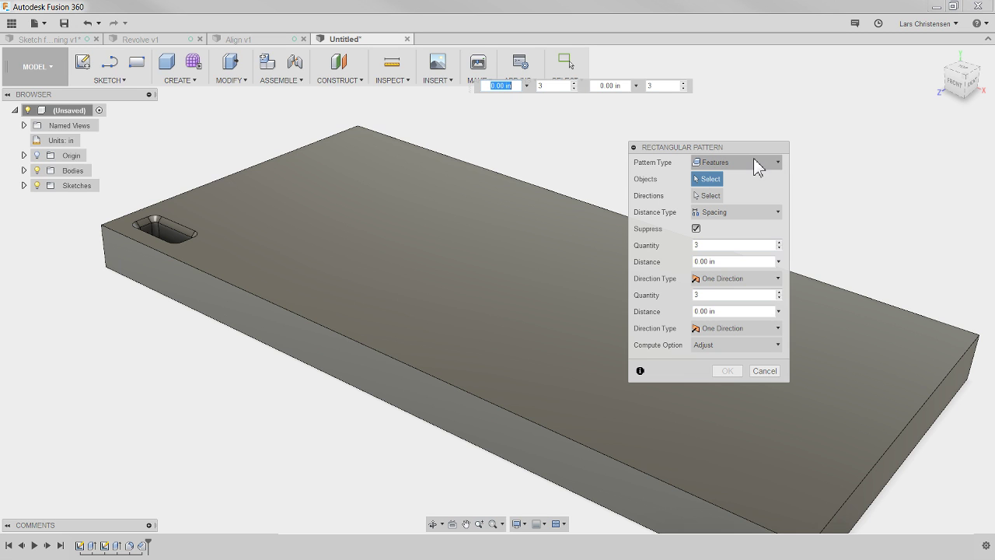
pyautogui.moveTo(733, 149); pyautogui.dragTo(655, 136)
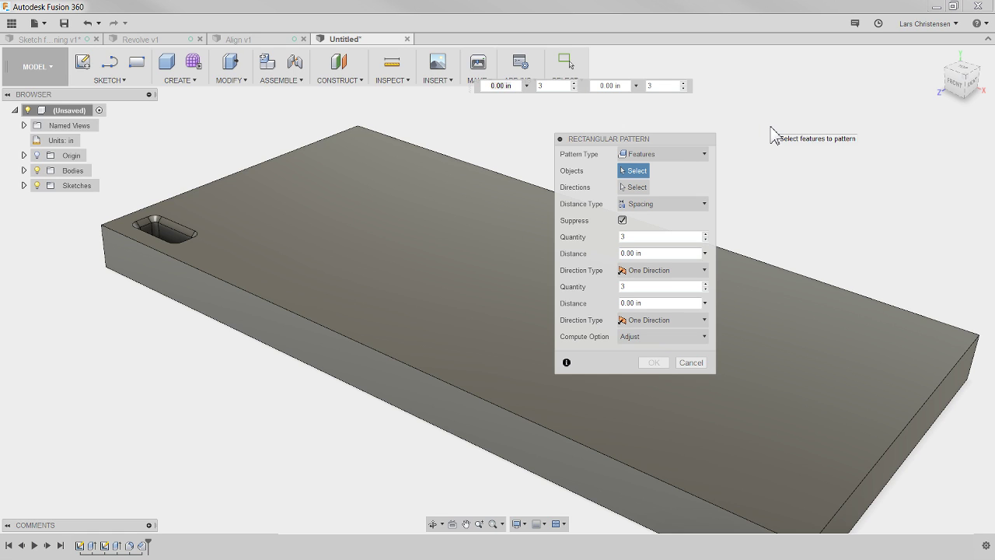
pyautogui.click(664, 159)
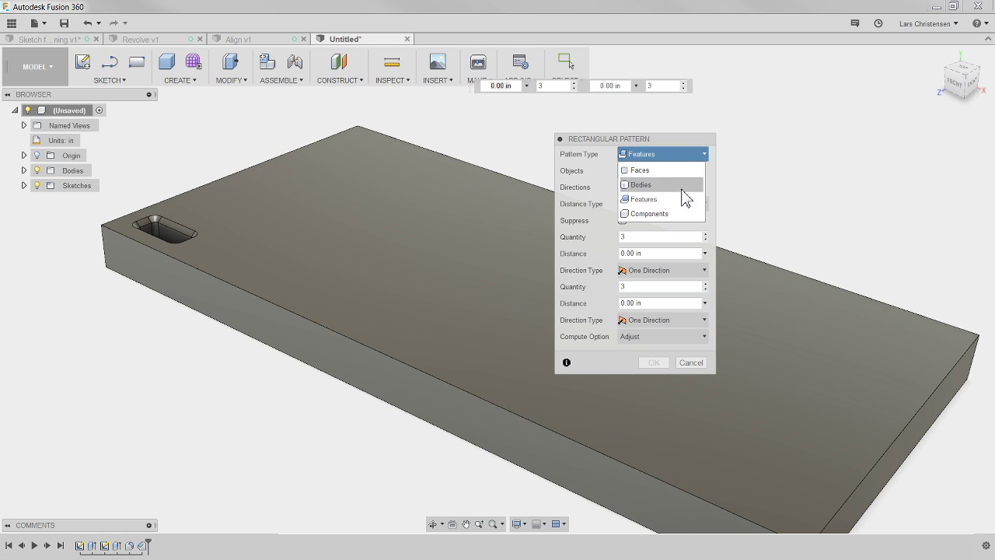
pyautogui.click(657, 202)
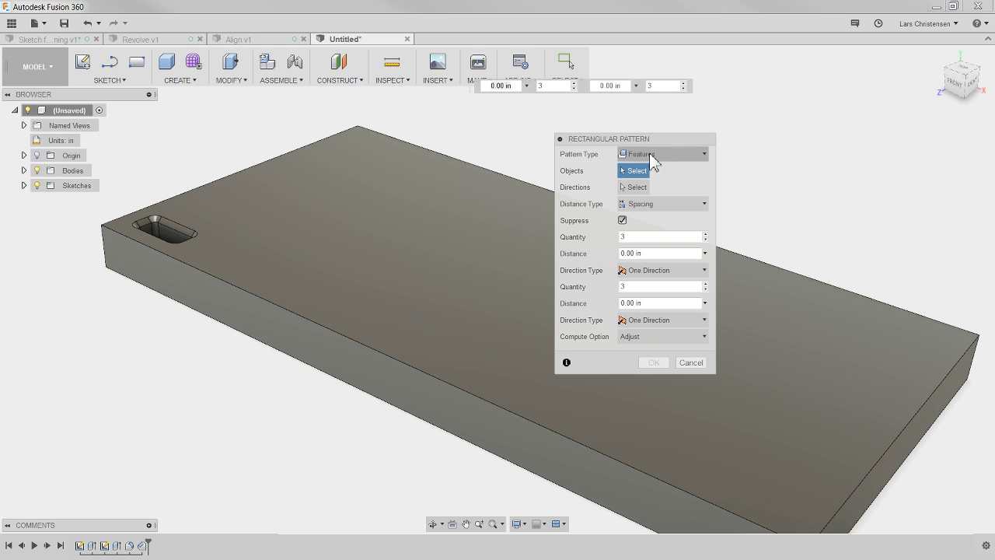
# Try selecting the pocket as whole features and as individual chamfer faces, then return the pattern type to Features with nothing selected.
pyautogui.click(118, 545)
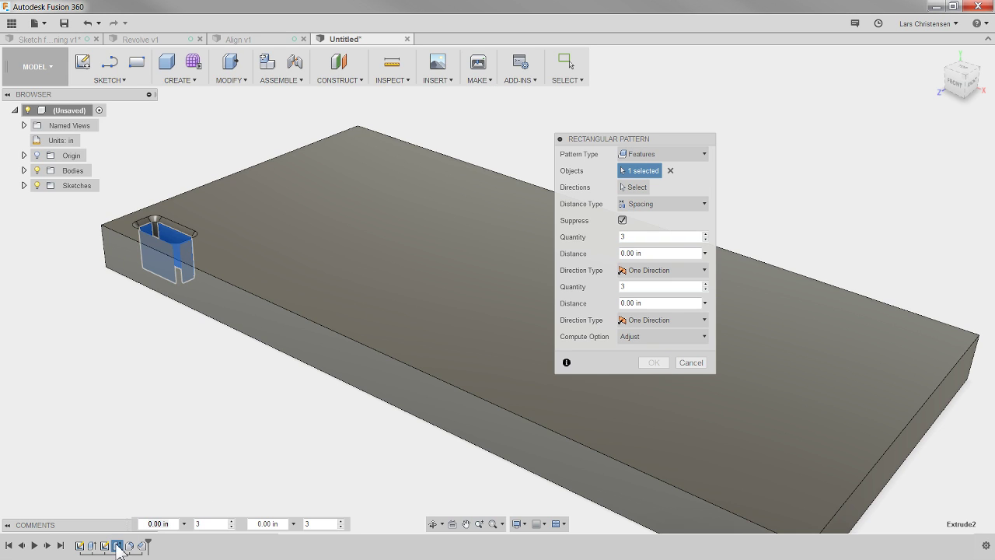
pyautogui.keyDown('shift'); pyautogui.click(142, 545); pyautogui.keyUp('shift')
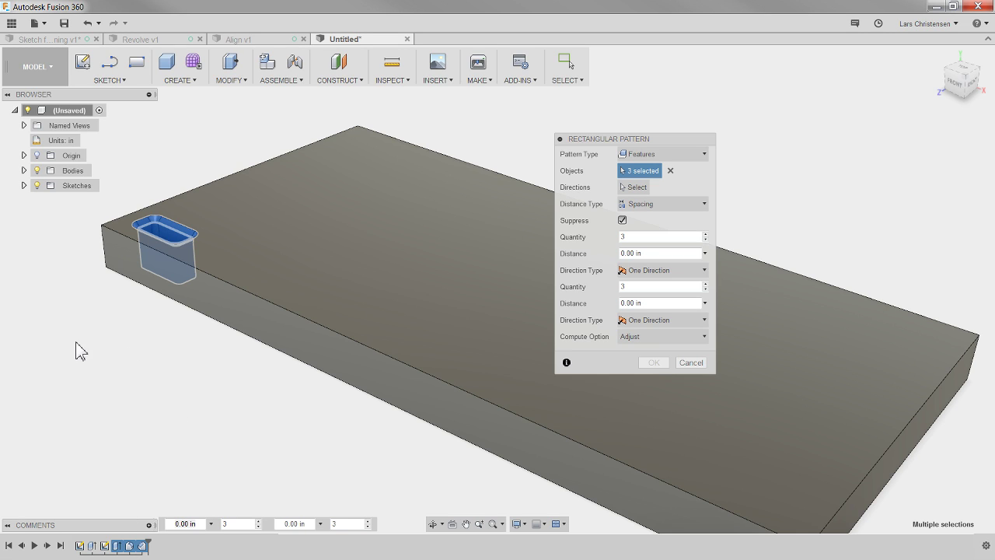
pyautogui.scroll(5, 144, 180)
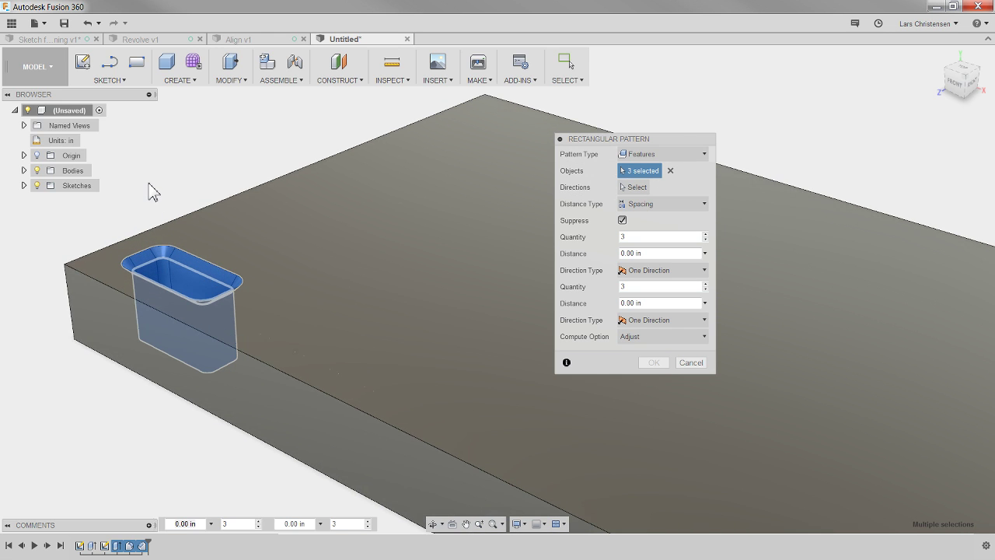
pyautogui.click(670, 154)
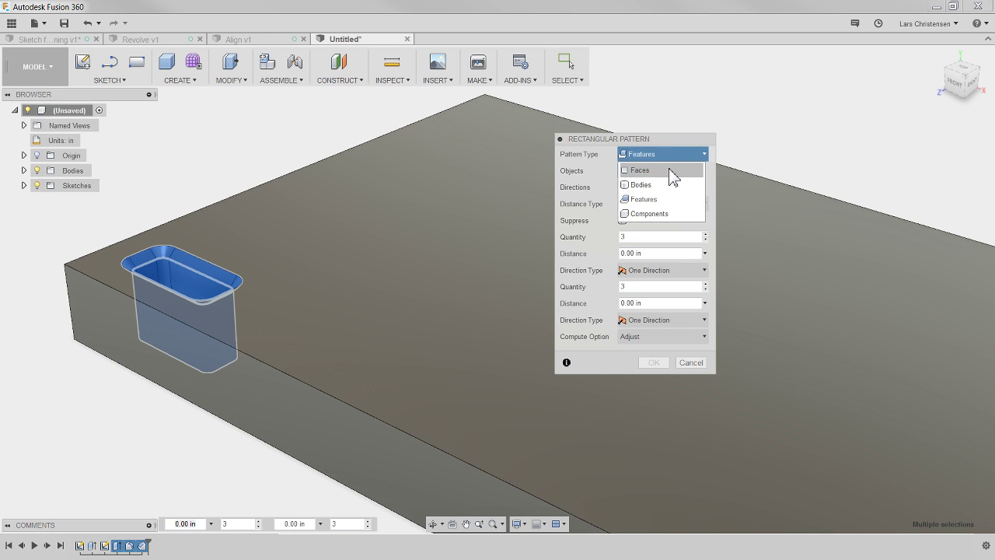
pyautogui.click(669, 169)
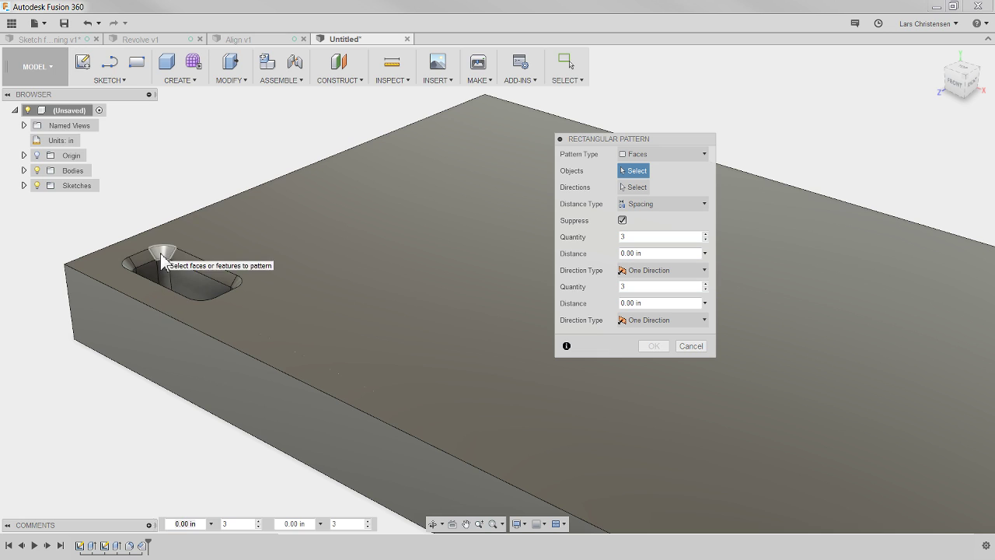
pyautogui.click(161, 252)
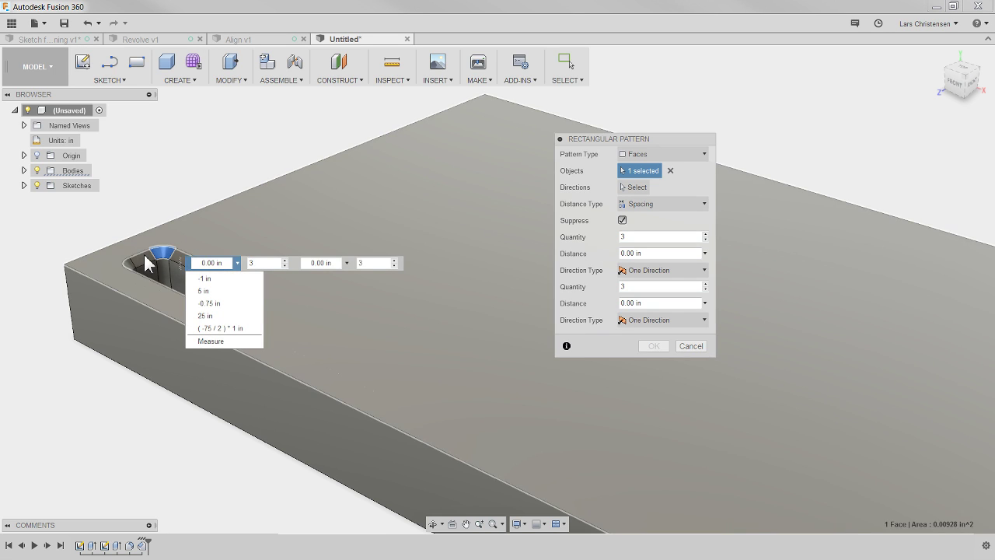
pyautogui.click(148, 264)
pyautogui.click(146, 266)
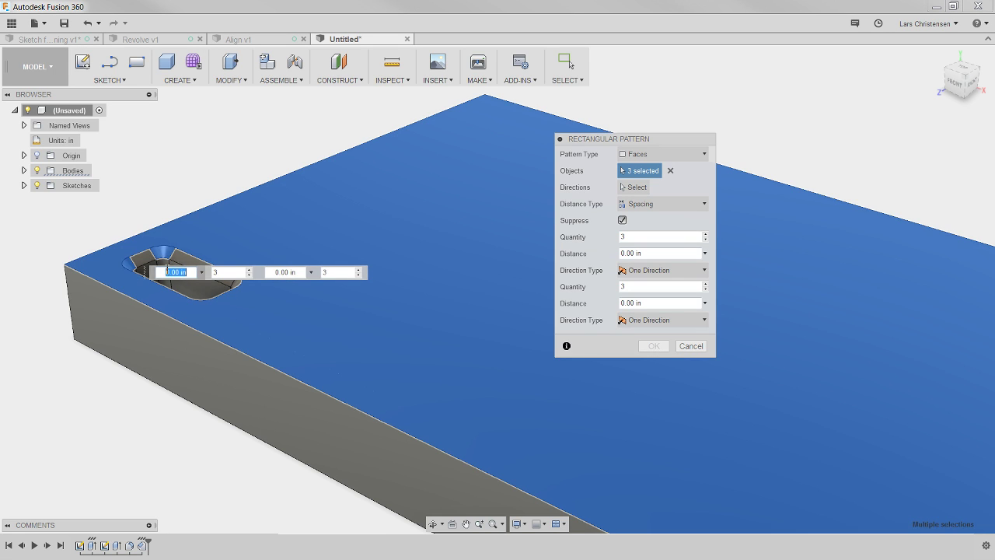
pyautogui.click(172, 252)
pyautogui.click(220, 272)
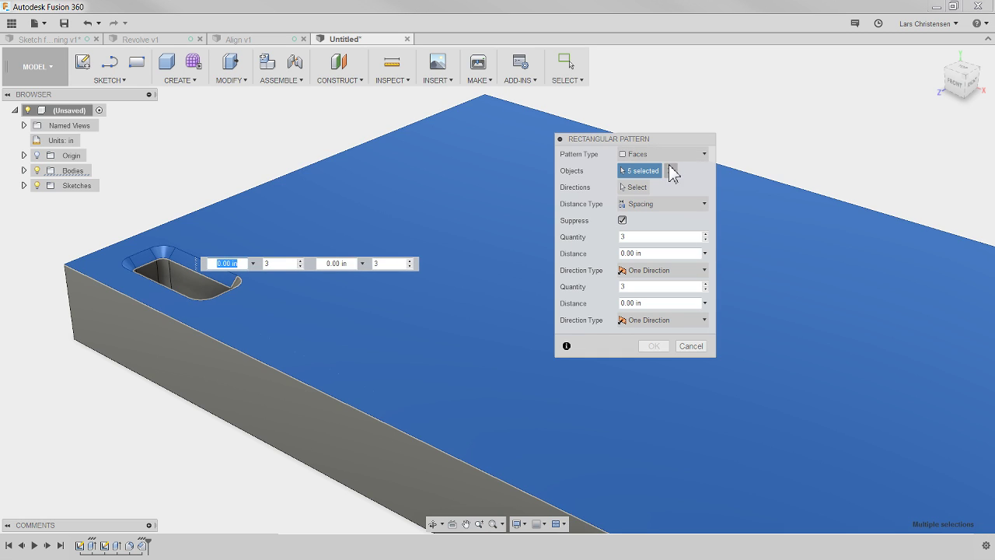
pyautogui.click(672, 170)
pyautogui.click(681, 155)
pyautogui.click(630, 196)
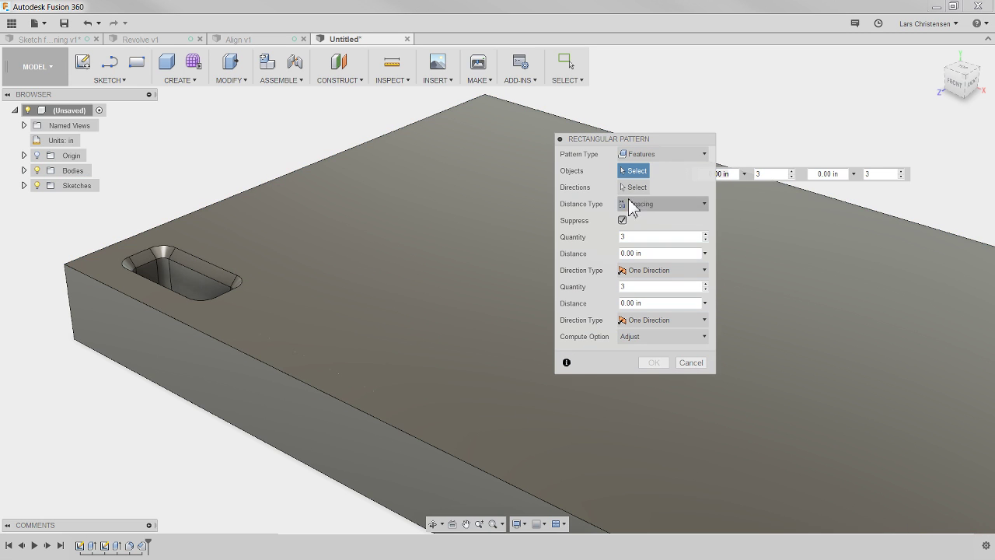
# Select the pocket's extrude, fillet and chamfer as the pattern objects and the plate's long front top edge as the first direction.
pyautogui.click(118, 546)
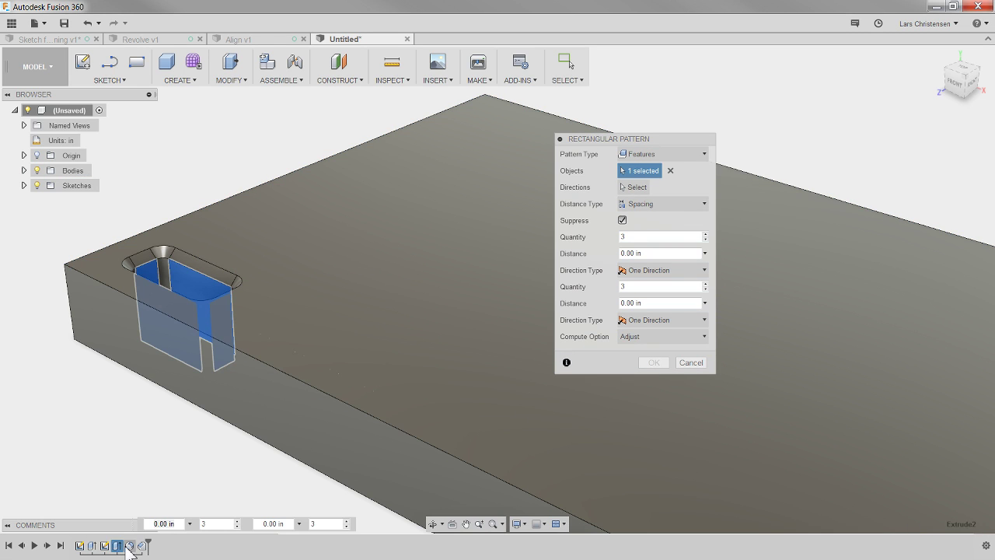
pyautogui.click(129, 546)
pyautogui.click(142, 546)
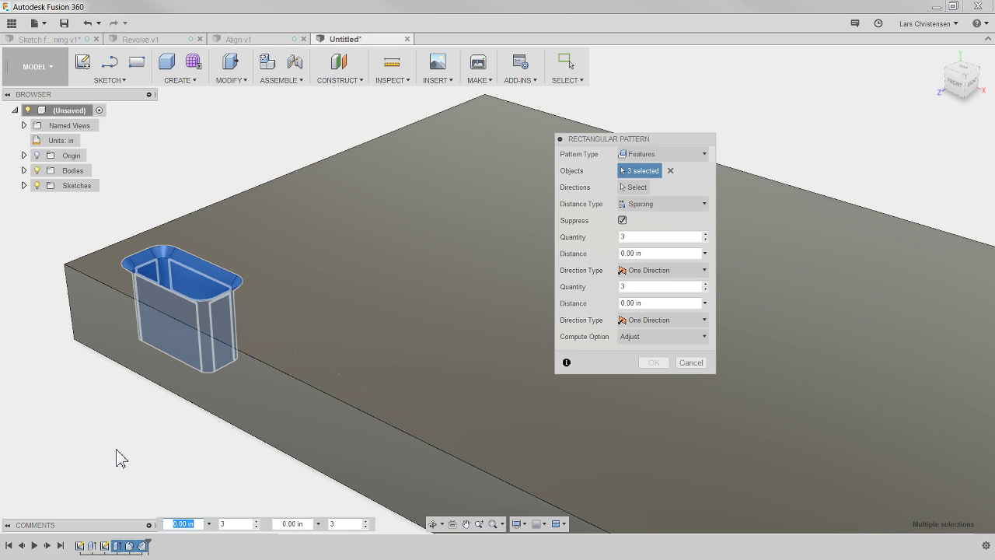
pyautogui.click(636, 189)
pyautogui.scroll(-2, 303, 152)
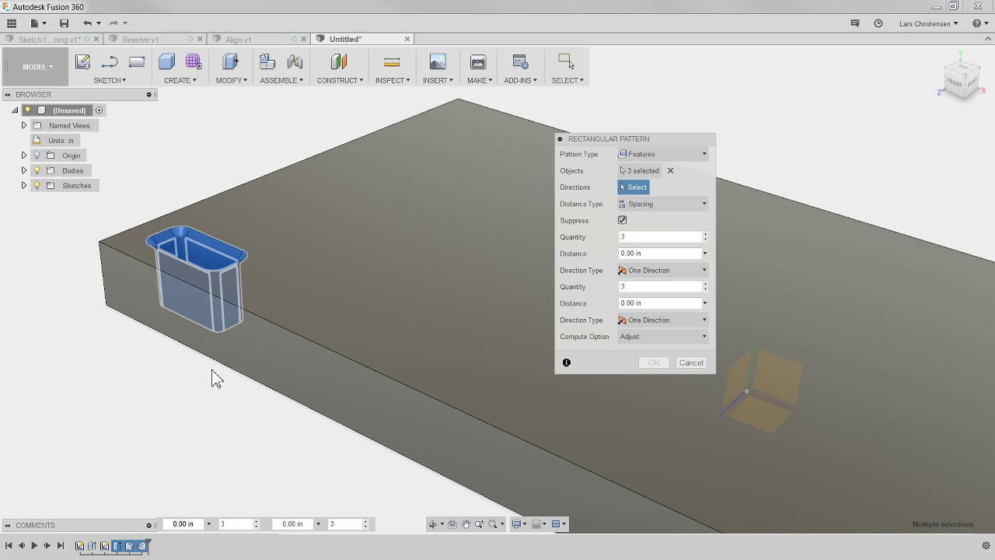
pyautogui.click(282, 330)
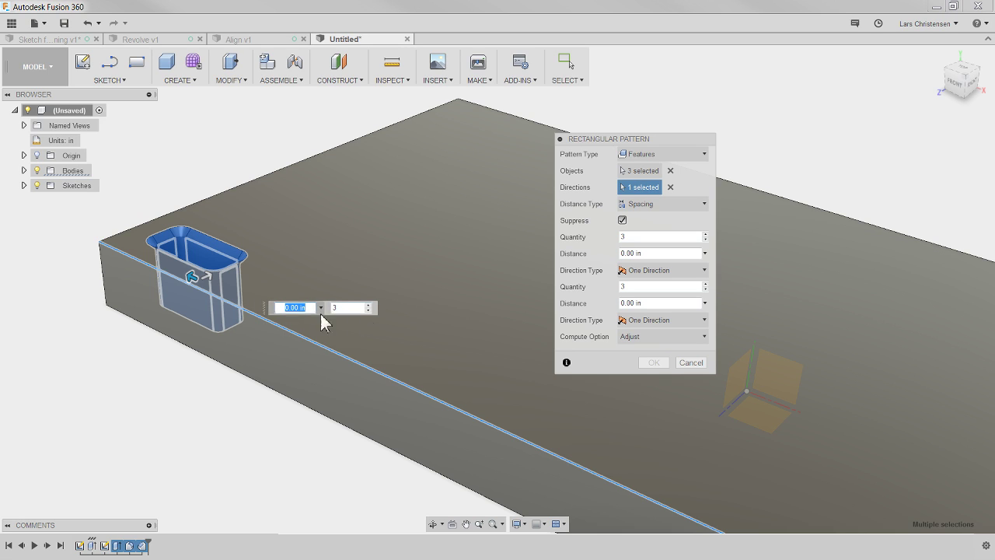
# Set the first direction to a quantity of 8 at a distance of -1 in, using Spacing as the distance type.
pyautogui.press('Tab')
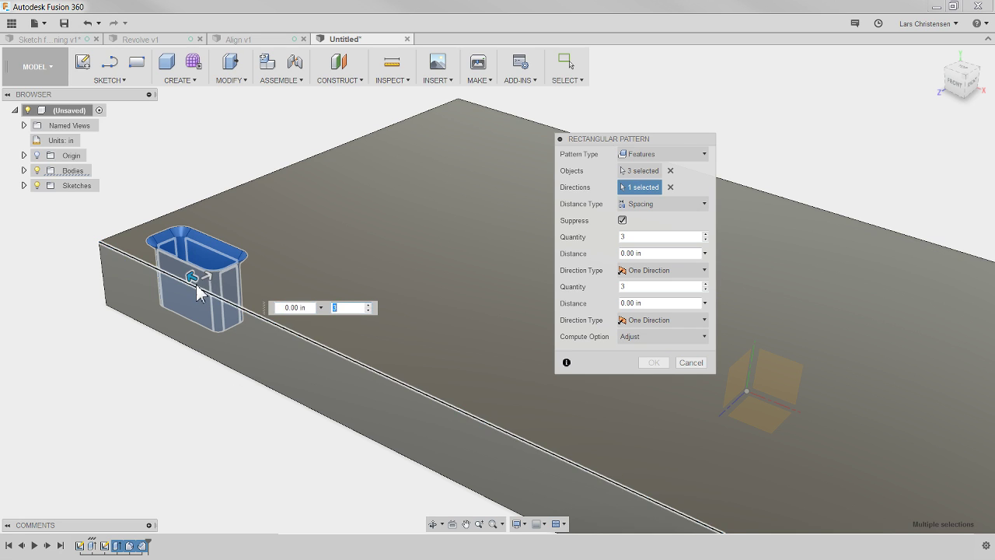
pyautogui.moveTo(193, 278); pyautogui.dragTo(308, 356)
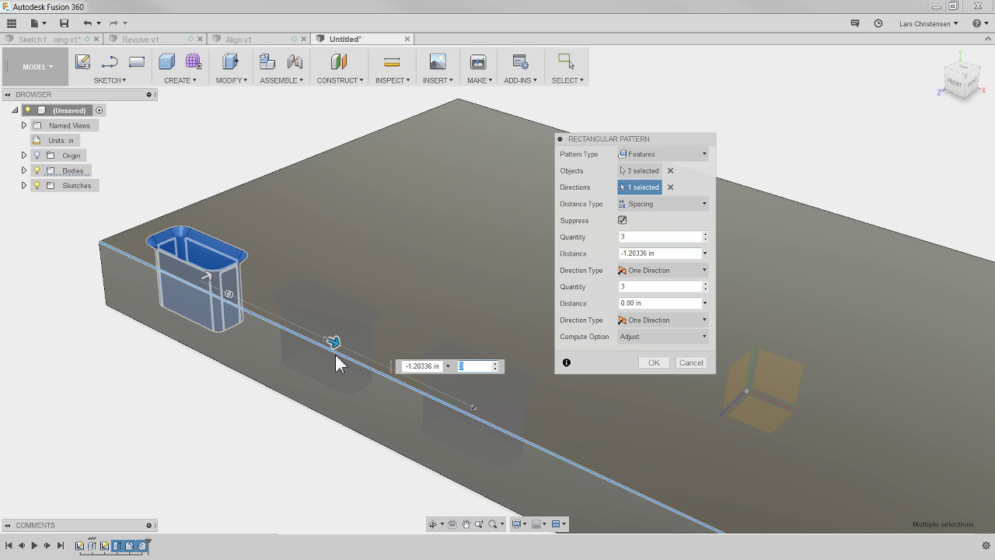
pyautogui.moveTo(333, 345); pyautogui.dragTo(403, 371)
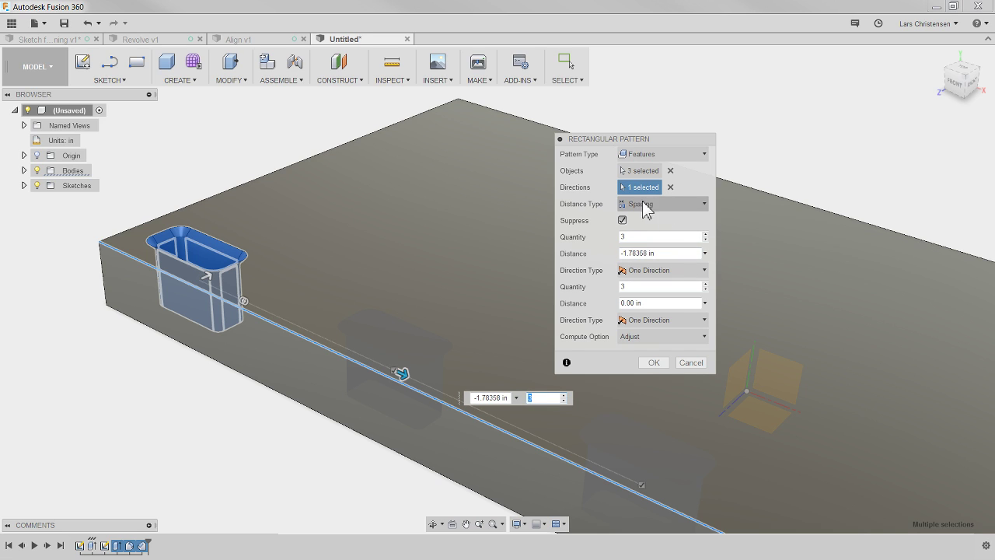
pyautogui.click(682, 206)
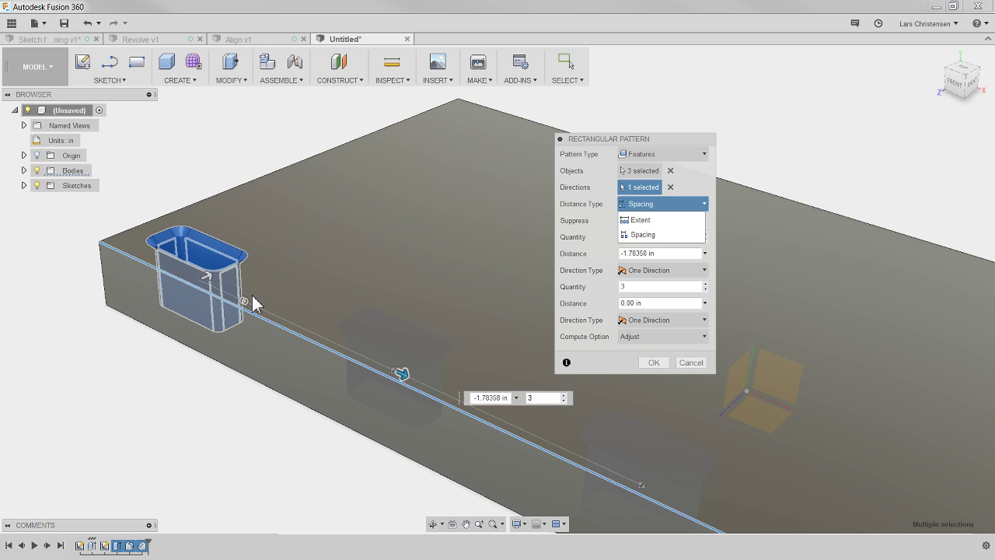
pyautogui.click(643, 235)
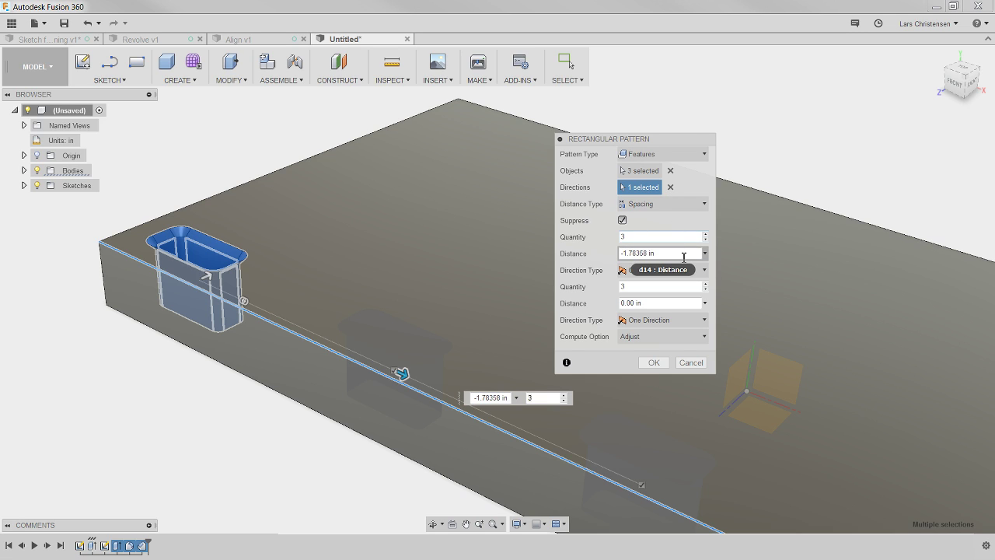
pyautogui.write('-')
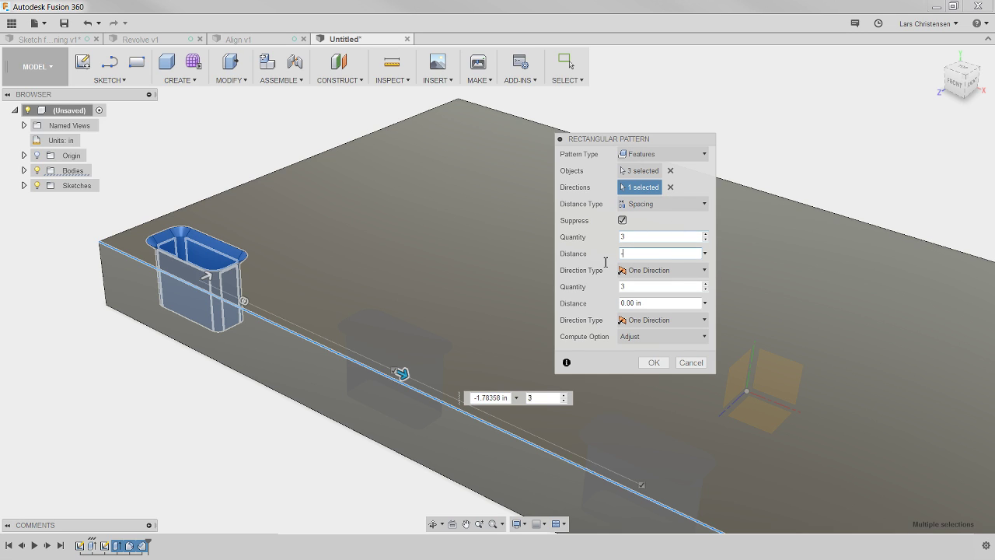
pyautogui.write('1.')
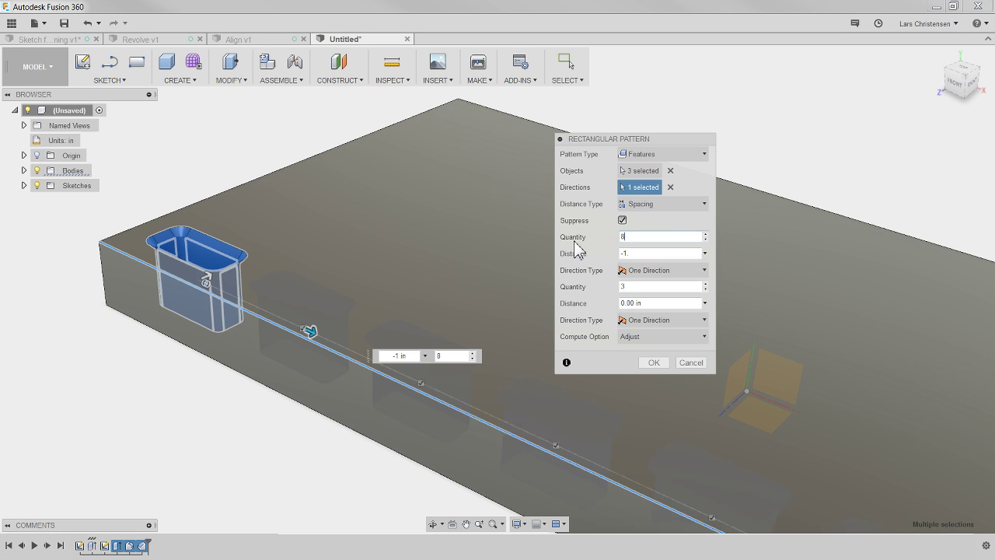
pyautogui.scroll(-5, 166, 166)
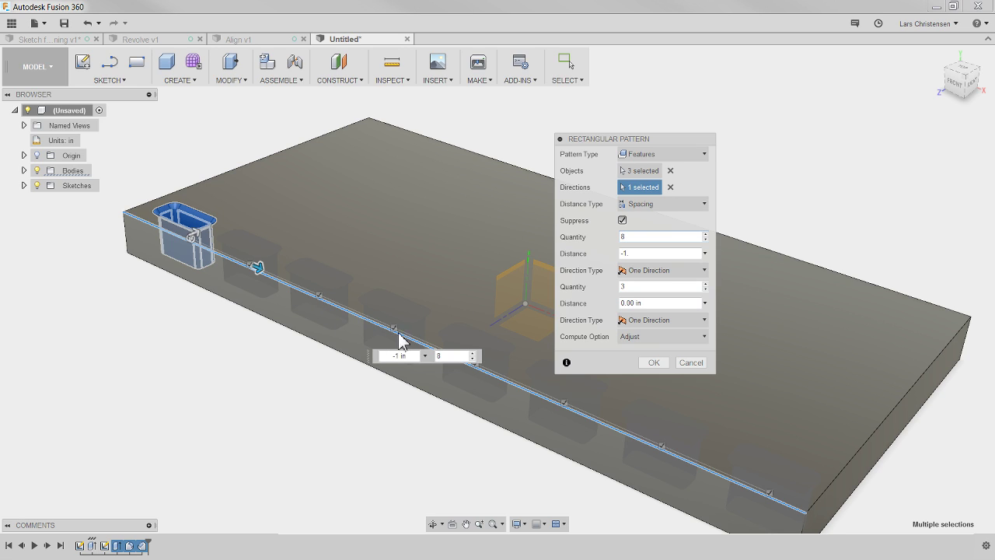
# Keep occurrence suppression enabled and suppress the third, fourth and sixth pockets of the front row.
pyautogui.click(622, 219)
pyautogui.click(621, 221)
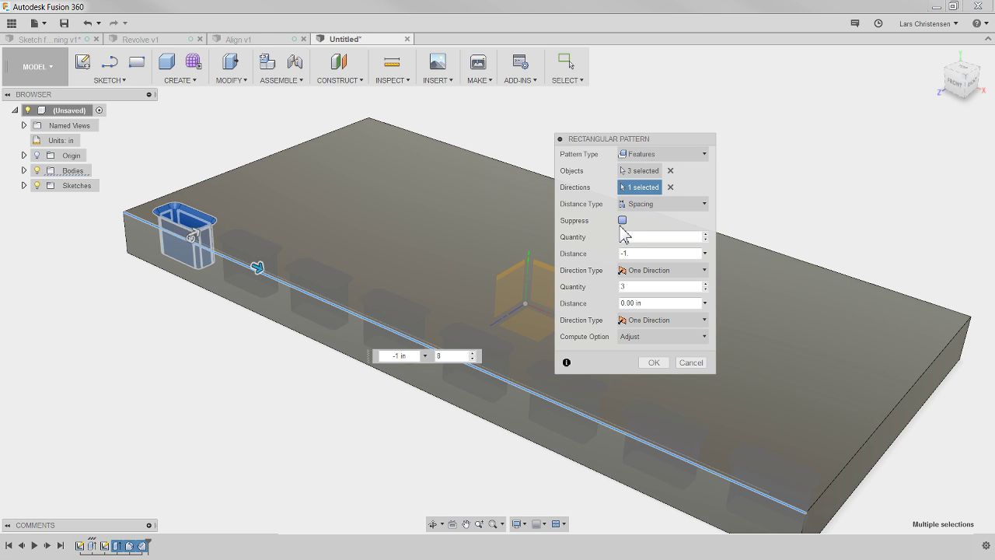
pyautogui.click(622, 220)
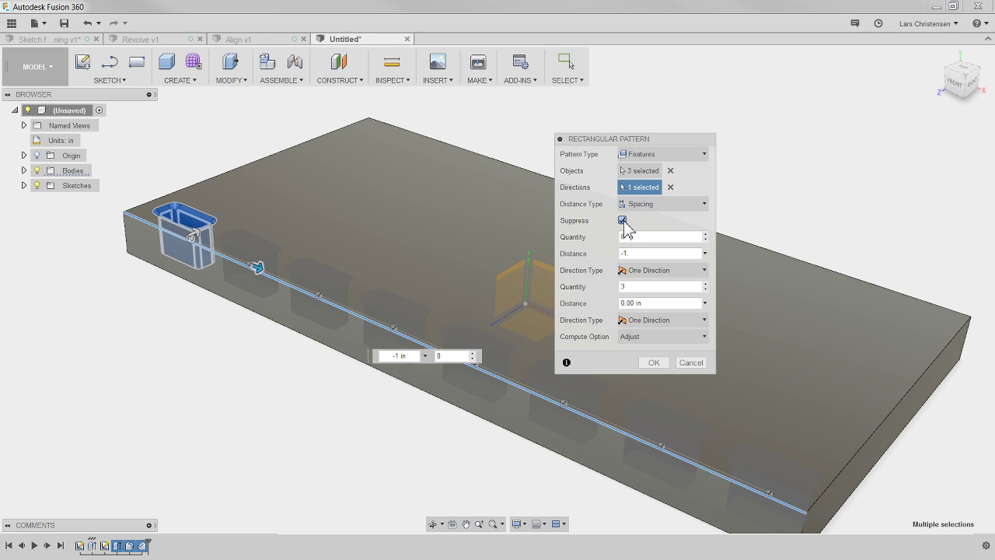
pyautogui.click(318, 295)
pyautogui.click(393, 328)
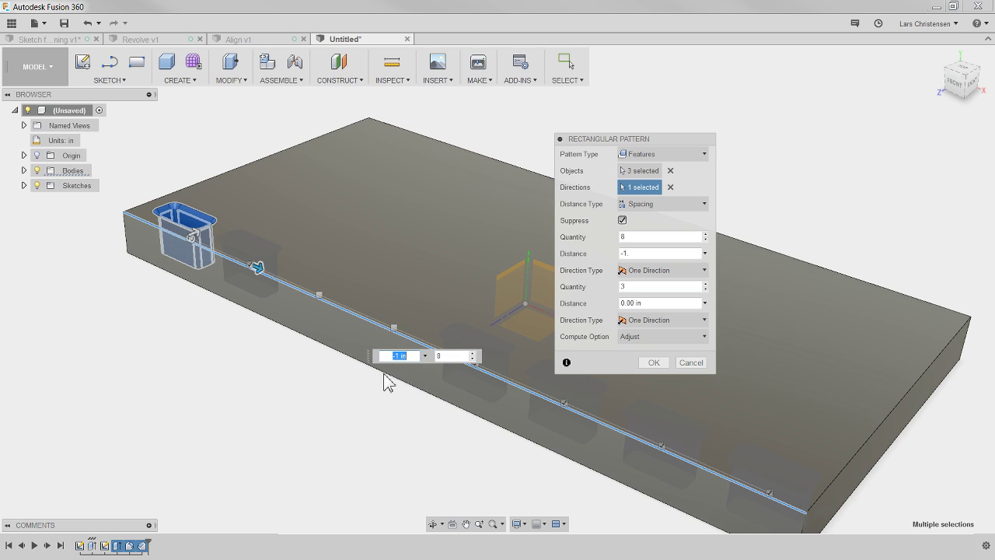
pyautogui.click(563, 403)
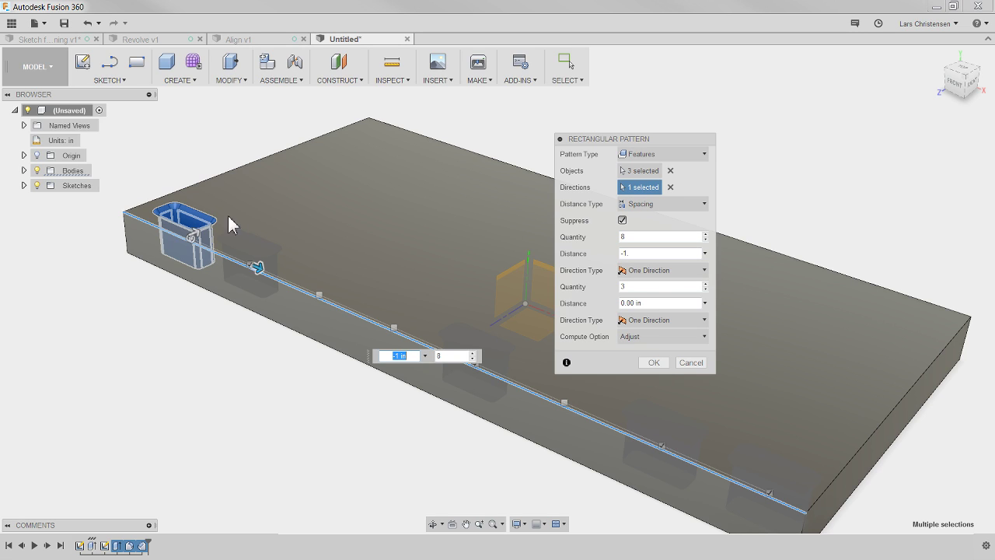
# Set the second direction across the plate to a quantity of 5 at a distance of 0.75 in.
pyautogui.moveTo(194, 233); pyautogui.dragTo(268, 199)
pyautogui.press('Tab')
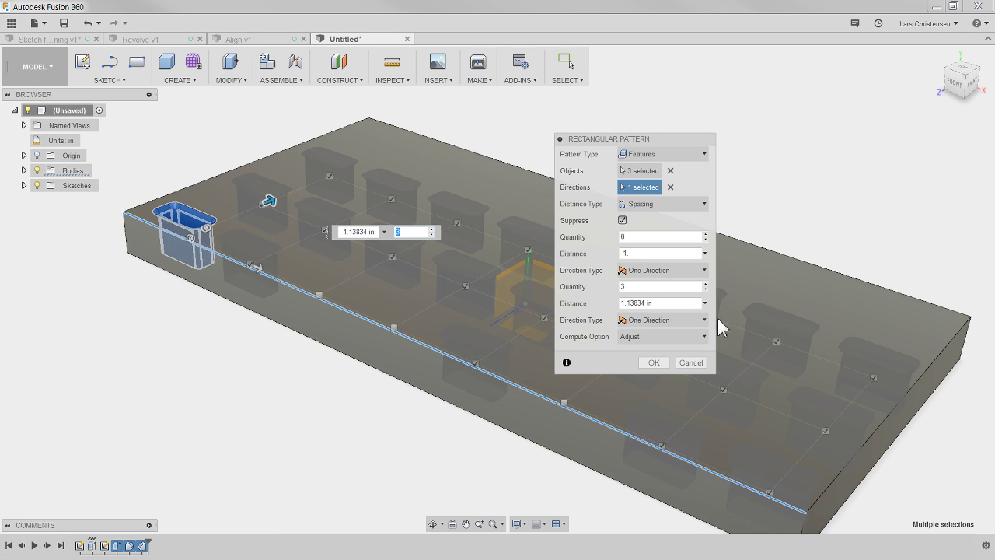
pyautogui.moveTo(666, 304); pyautogui.dragTo(607, 305)
pyautogui.press('BackSpace')
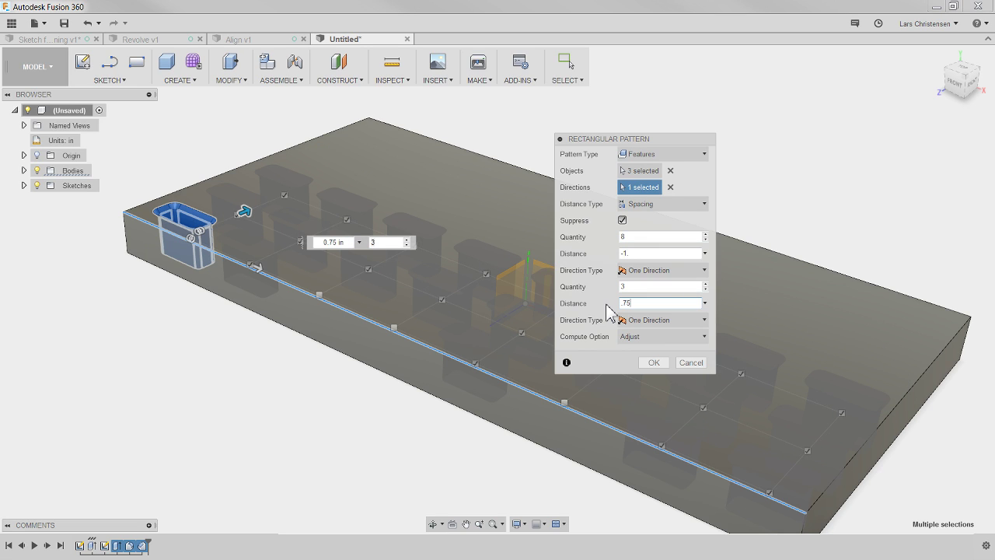
pyautogui.doubleClick(621, 286)
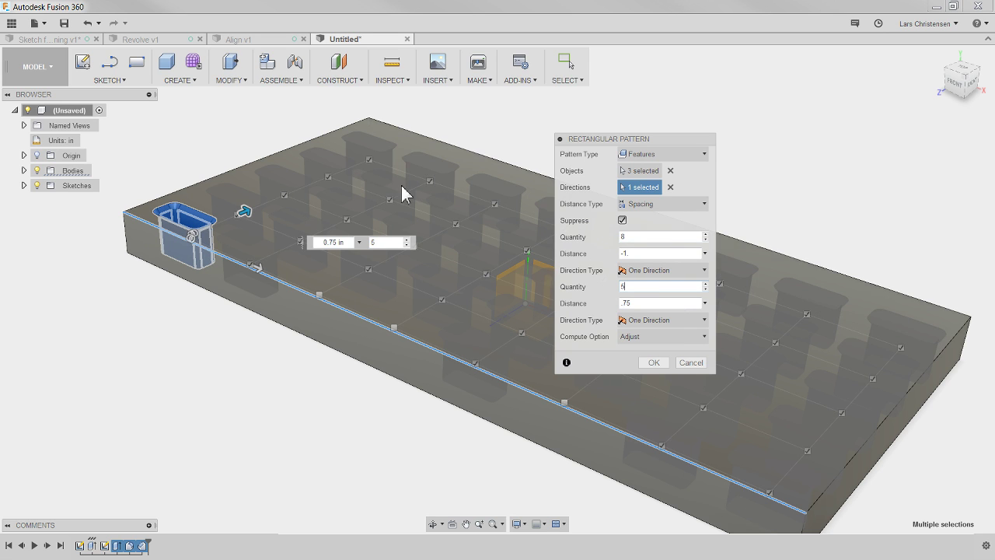
pyautogui.scroll(-2, 98, 355)
pyautogui.scroll(1, 305, 318)
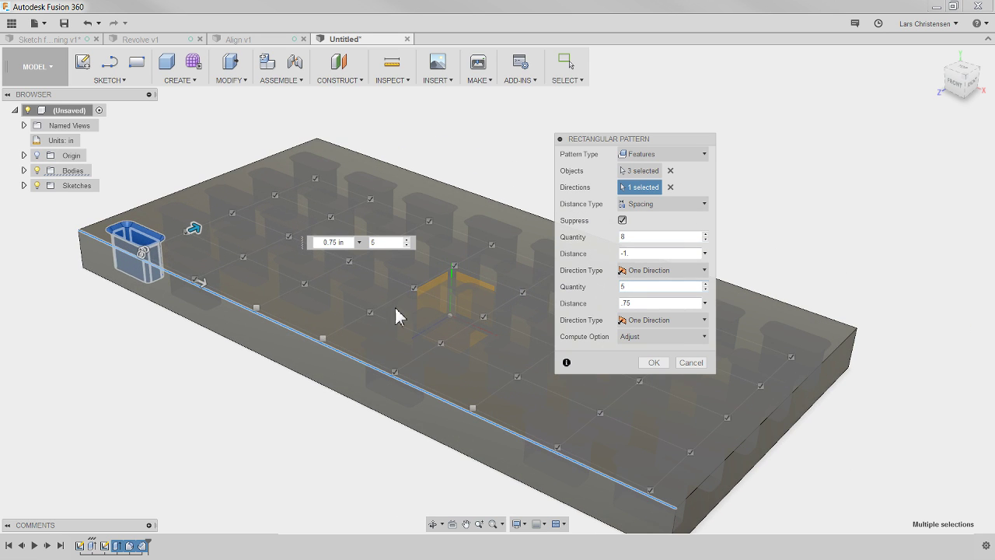
# Suppress seven more pocket occurrences in the middle and rear rows of the pattern.
pyautogui.click(413, 288)
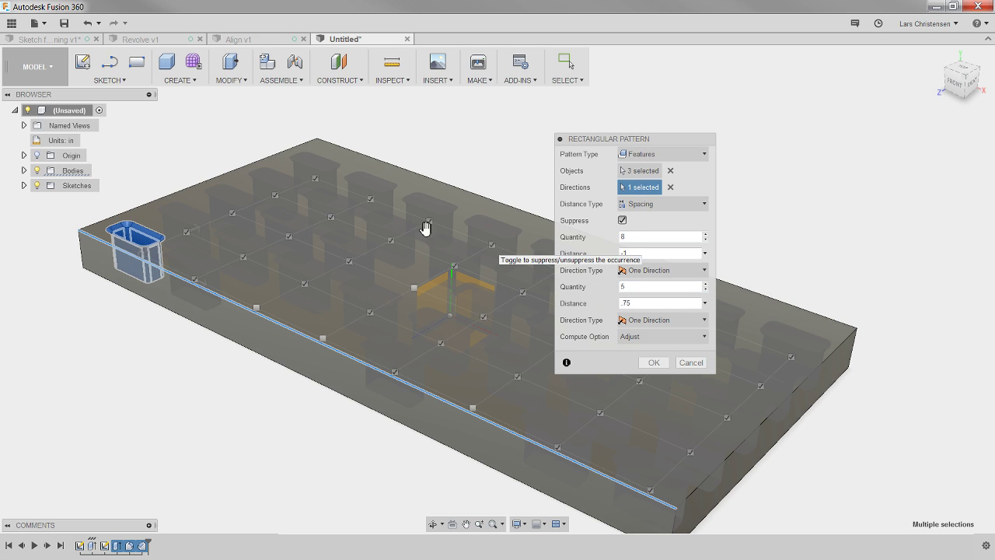
pyautogui.click(373, 203)
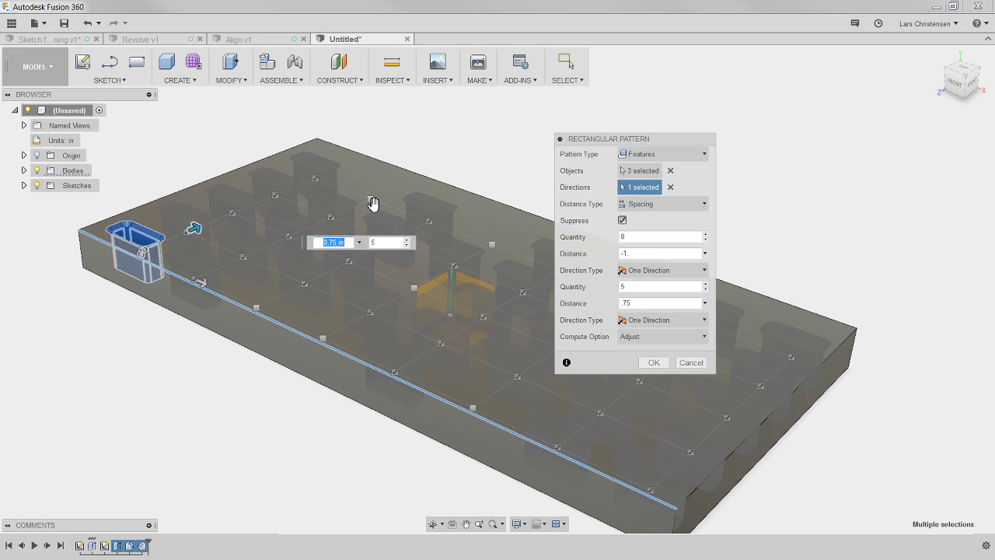
pyautogui.click(331, 222)
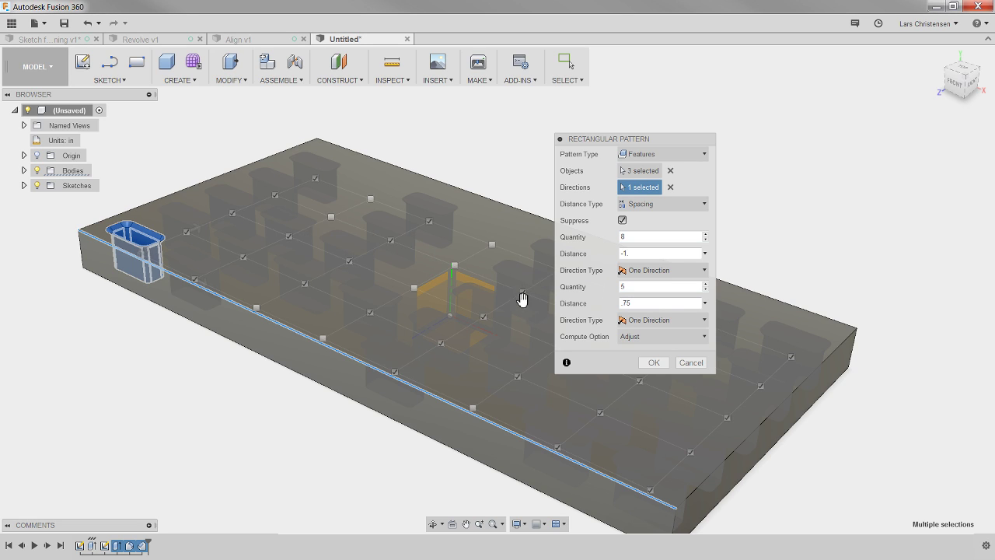
pyautogui.click(483, 319)
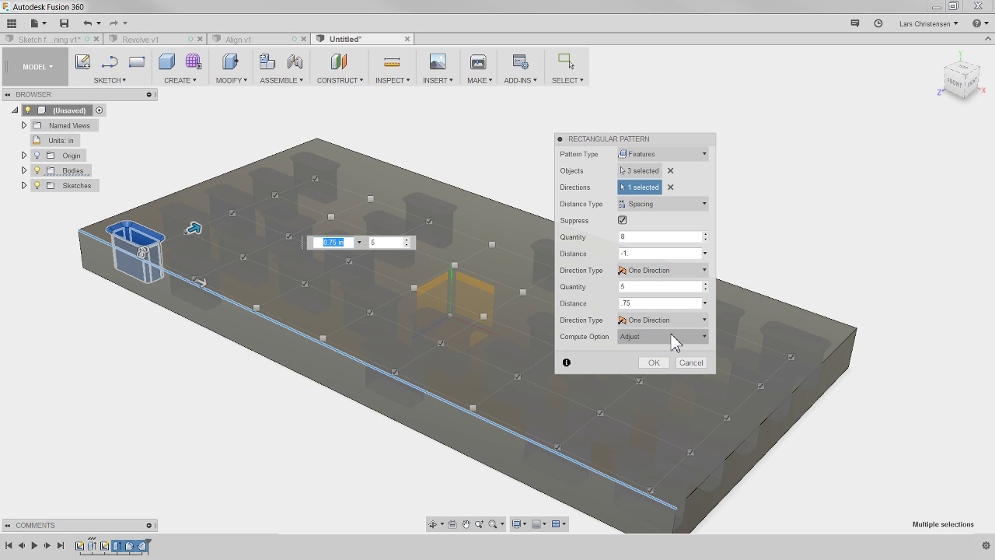
# Keep the compute option at Adjust and create the rectangular pattern.
pyautogui.click(663, 336)
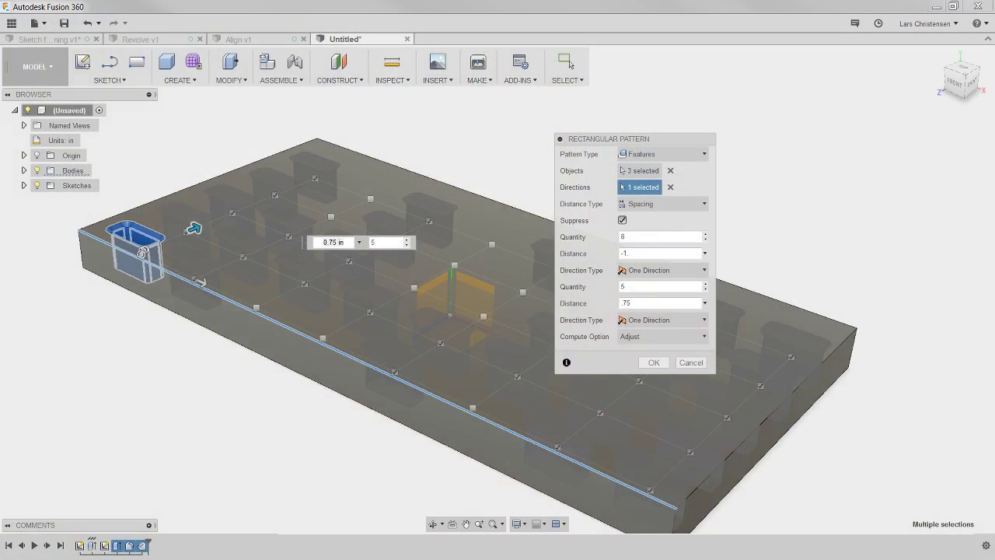
pyautogui.click(653, 337)
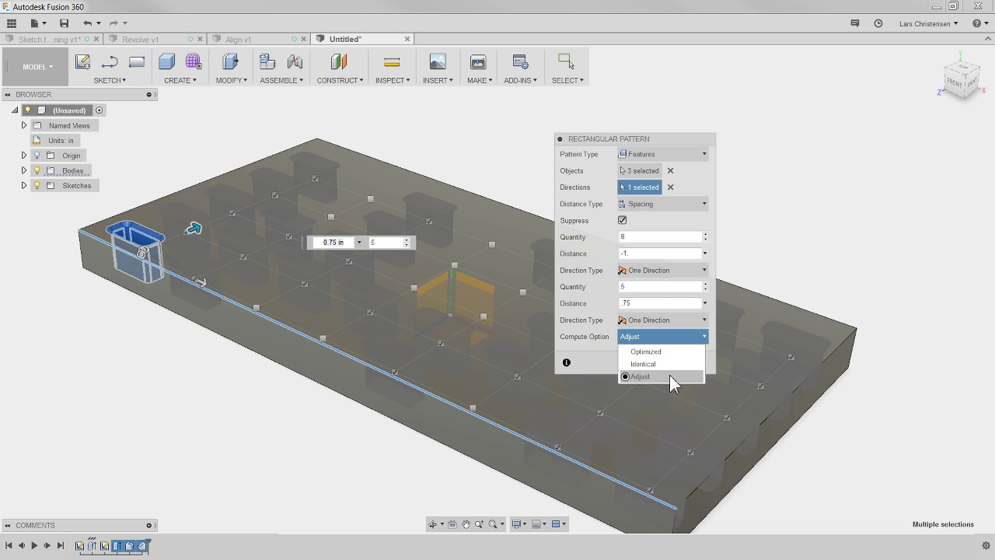
pyautogui.click(672, 378)
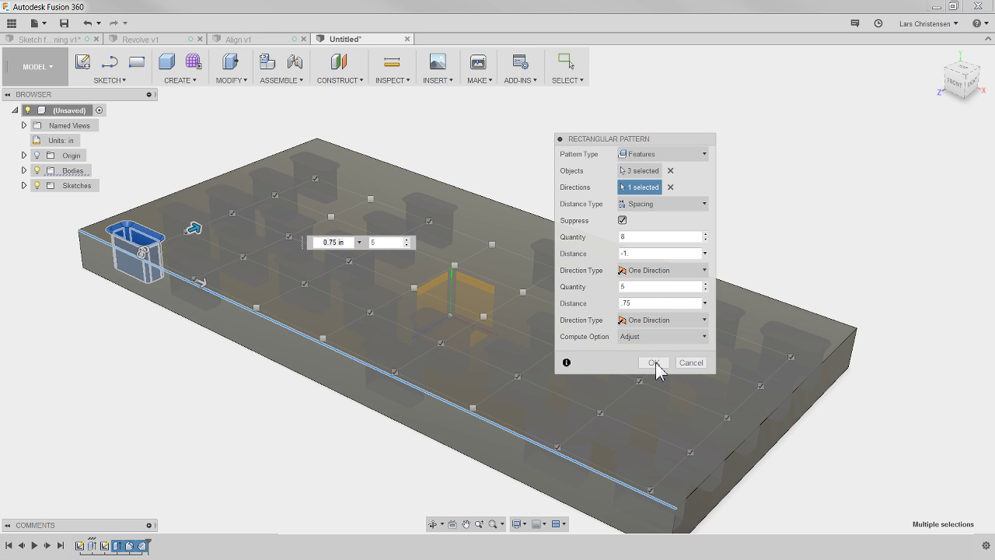
pyautogui.click(656, 363)
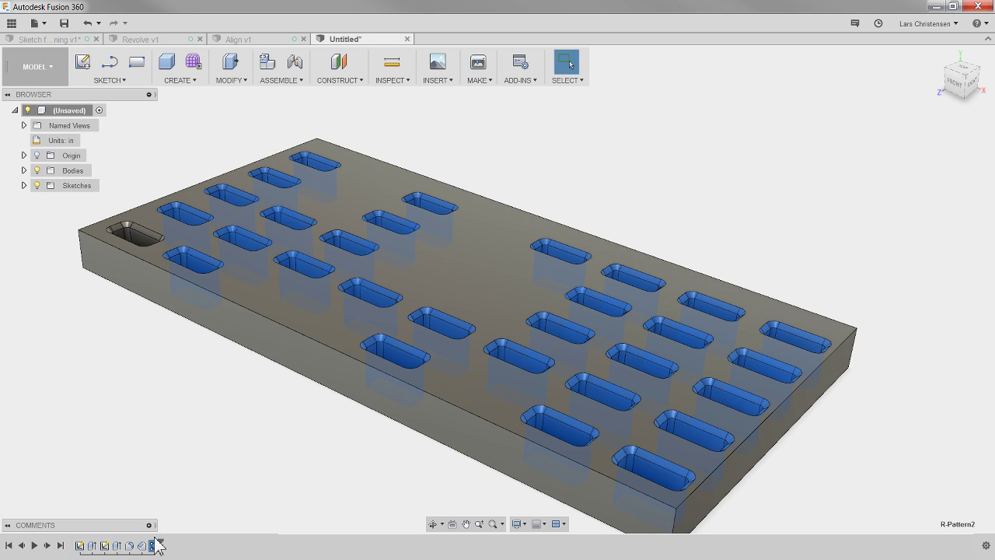
# Edit the rectangular pattern to bring back all suppressed pockets, keeping the compute option at Adjust.
pyautogui.rightClick(154, 545)
pyautogui.click(194, 476)
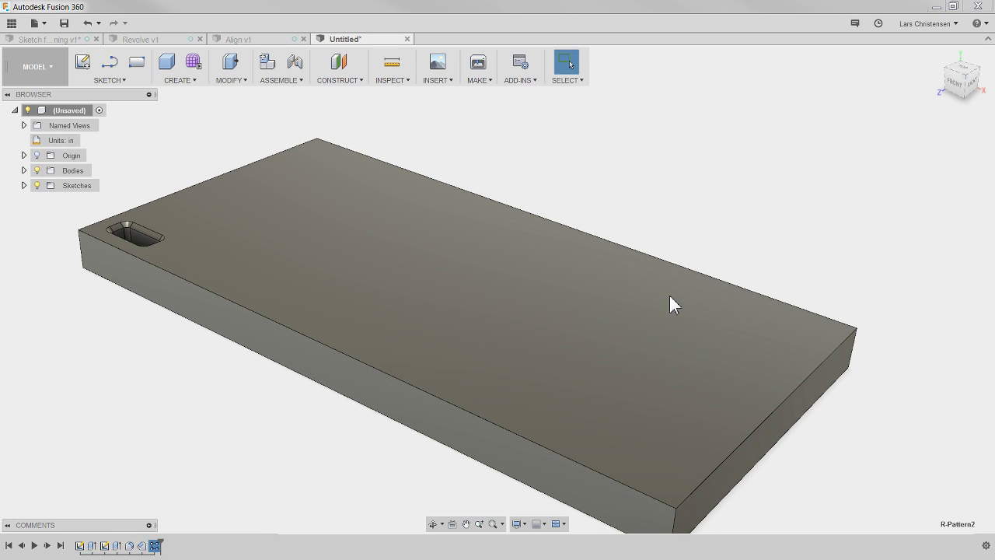
pyautogui.click(678, 337)
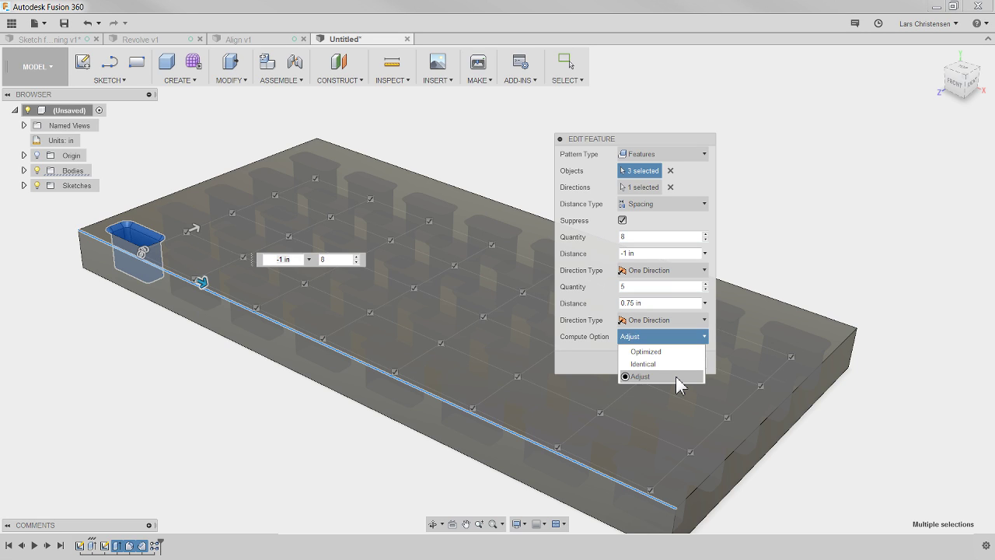
pyautogui.click(596, 364)
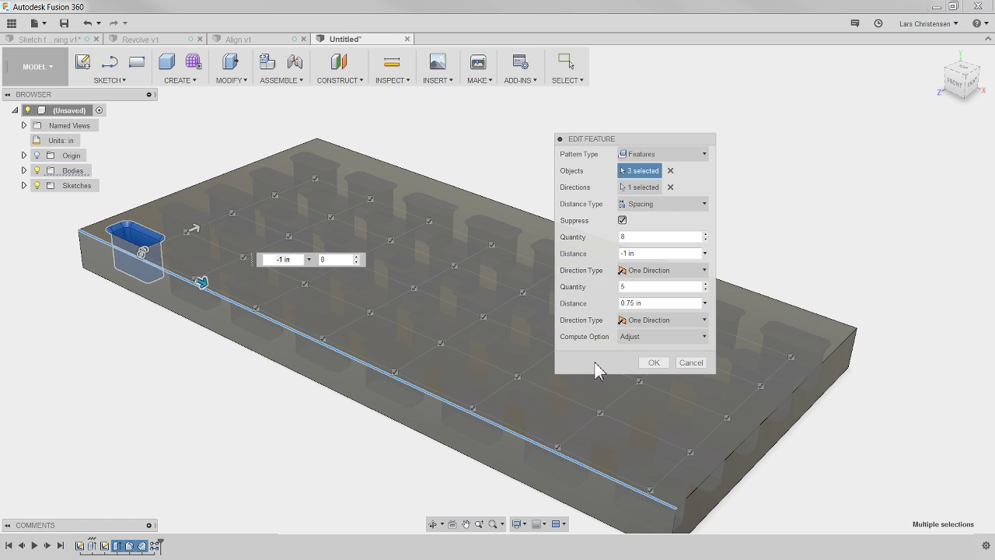
pyautogui.click(654, 362)
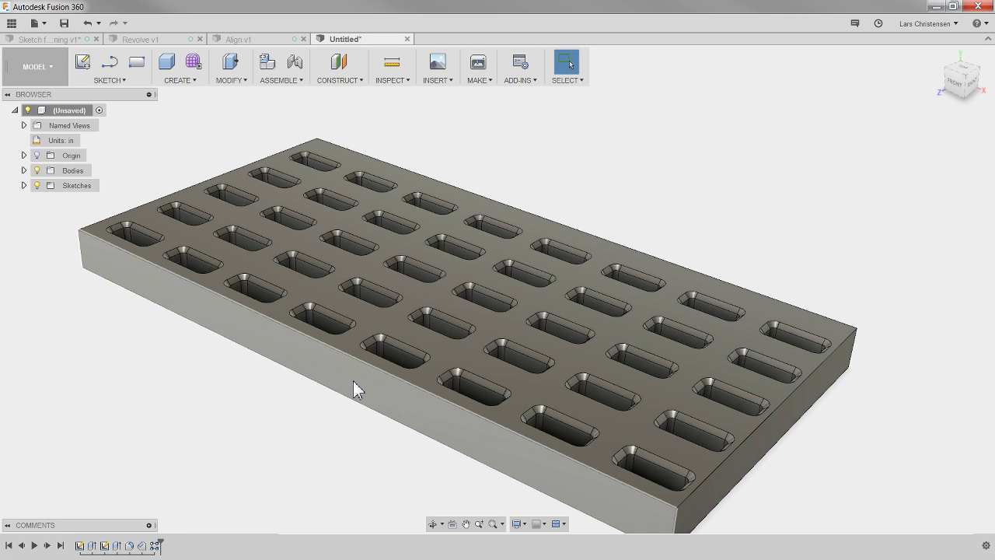
# Edit the rectangular pattern again and suppress the four neighbouring pocket occurrences in the middle of the plate.
pyautogui.click(161, 548)
pyautogui.rightClick(160, 548)
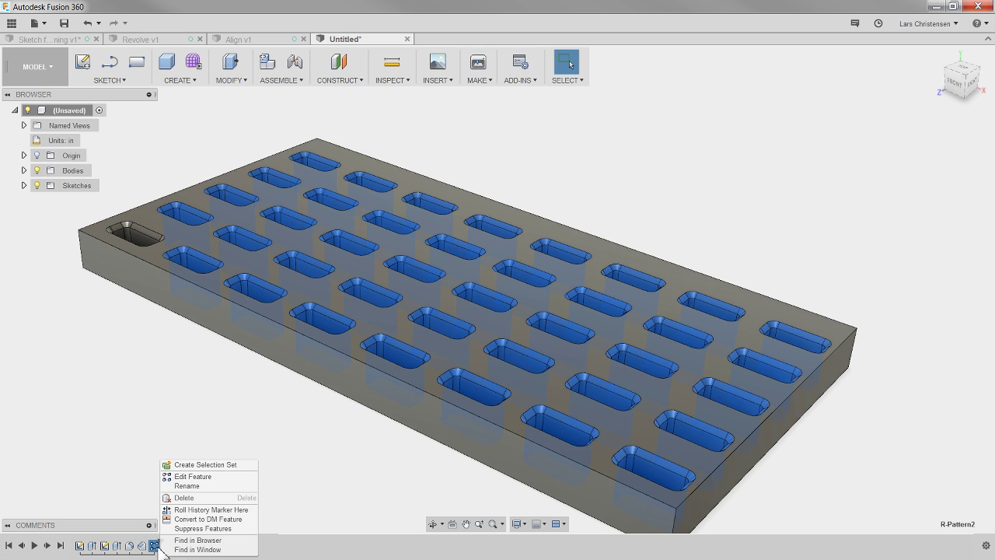
pyautogui.click(193, 475)
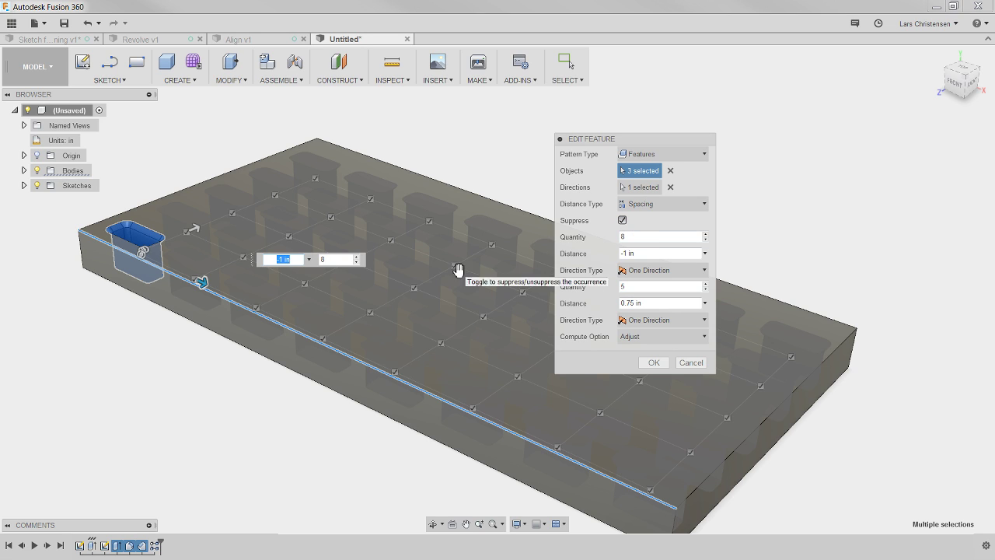
pyautogui.click(522, 293)
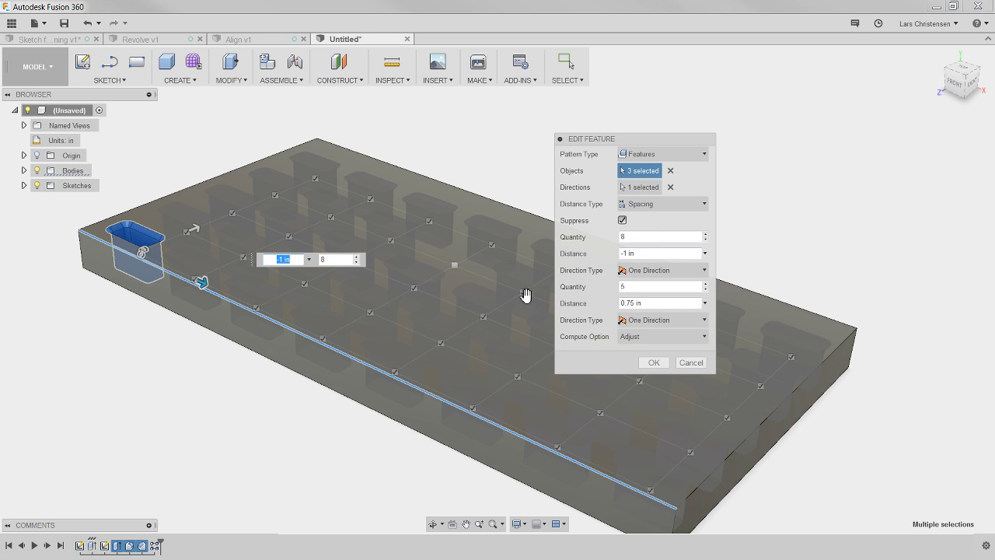
pyautogui.click(484, 318)
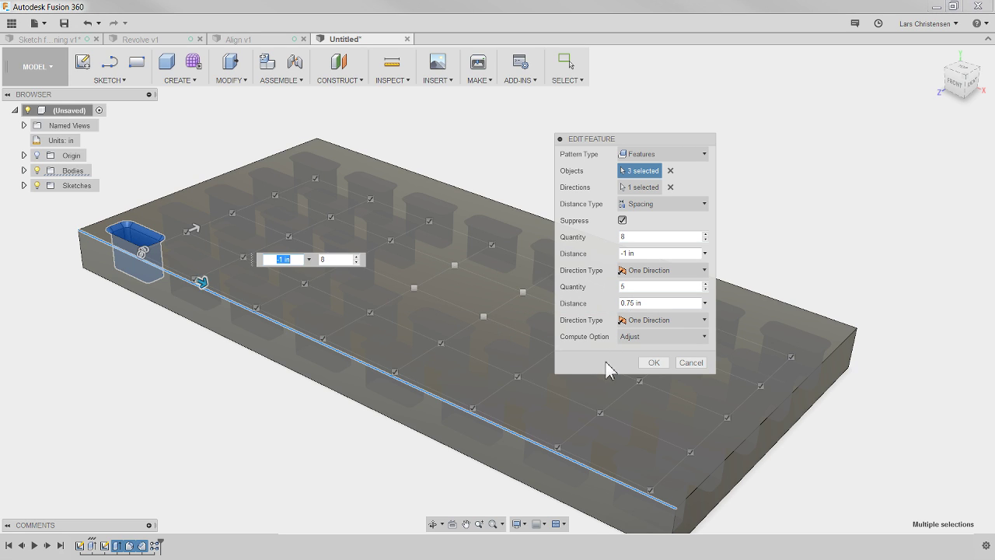
pyautogui.click(646, 364)
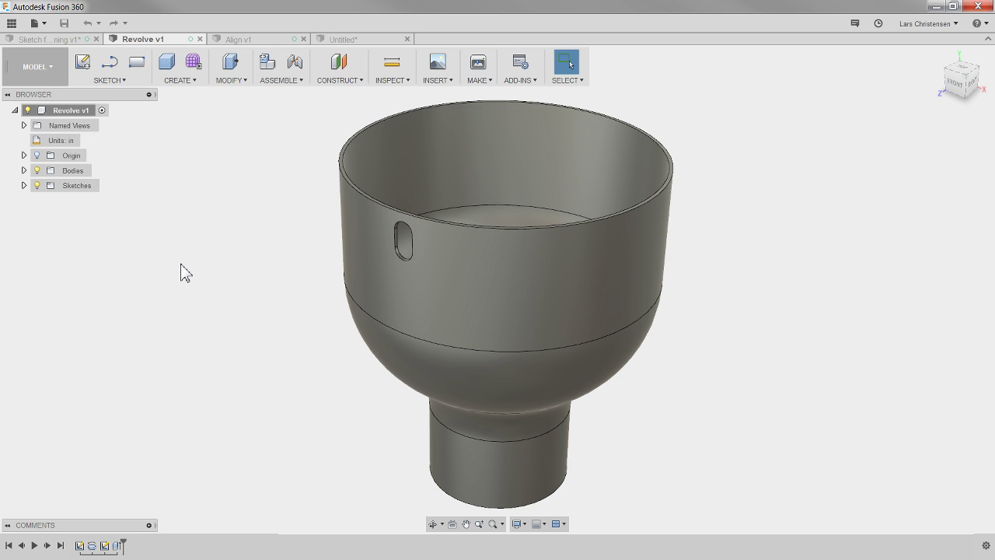
# Examine the revolved funnel with its slot and select the first sketch in its history to view the profile.
pyautogui.keyDown('shift'); pyautogui.moveTo(226, 291); pyautogui.dragTo(216, 334, button='middle'); pyautogui.keyUp('shift')
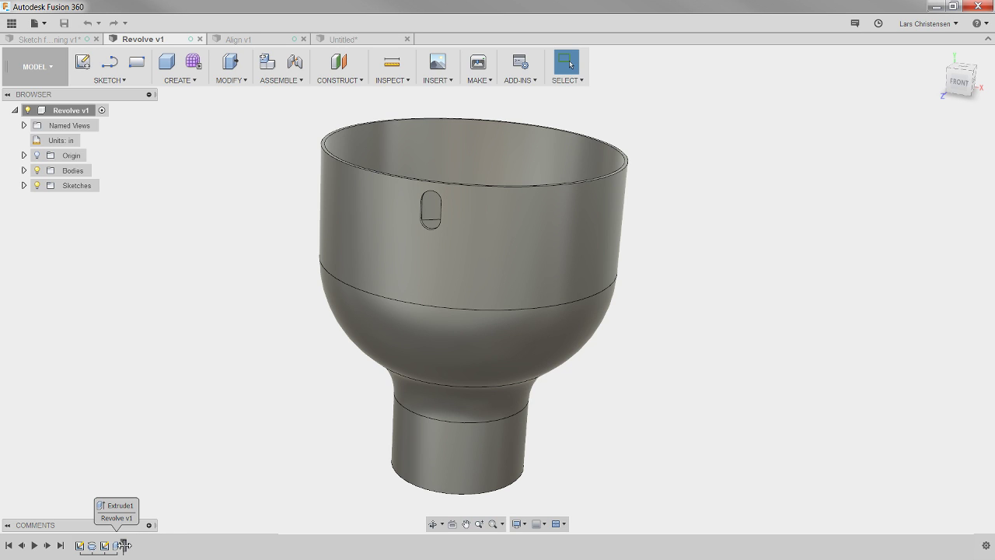
pyautogui.click(79, 545)
pyautogui.rightClick(78, 546)
pyautogui.press('Escape')
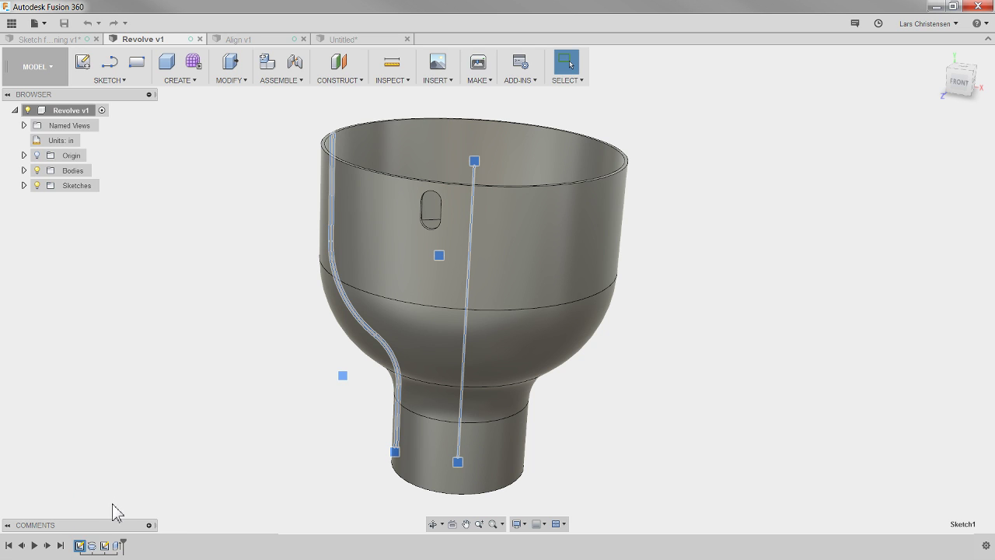
# Open the funnel's profile sketch for editing and delete the driven dimension between the upper arc's centre point and the vertical axis line.
pyautogui.rightClick(79, 546)
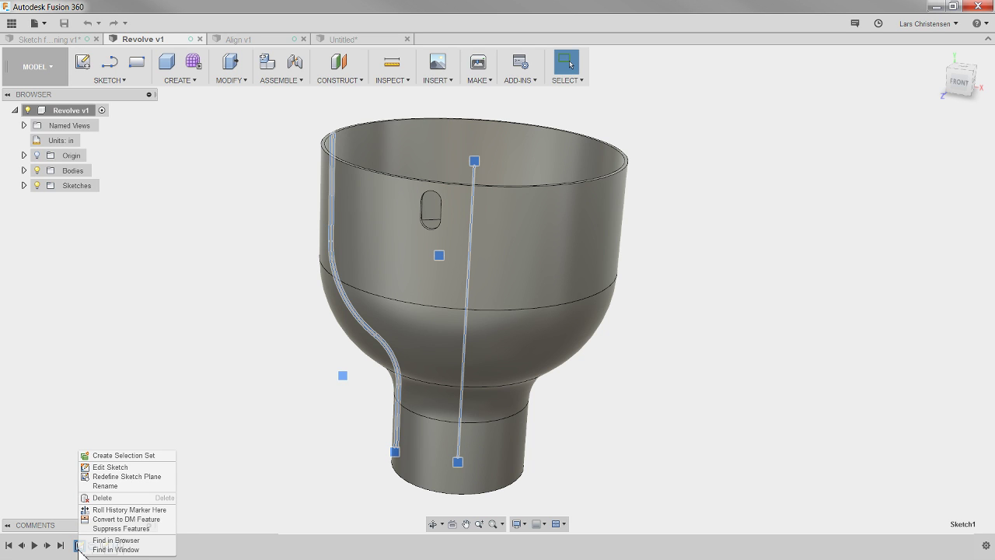
pyautogui.click(105, 467)
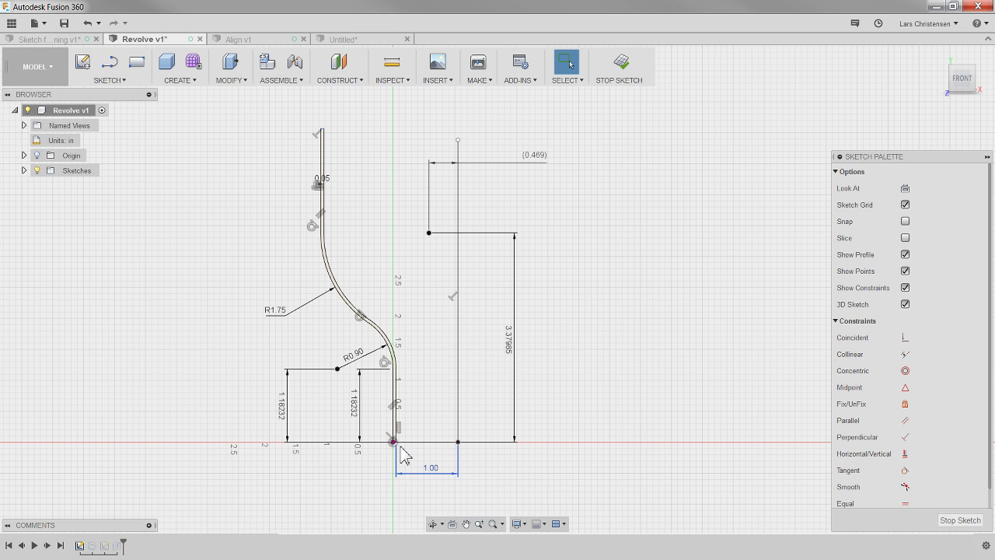
pyautogui.scroll(1, 388, 468)
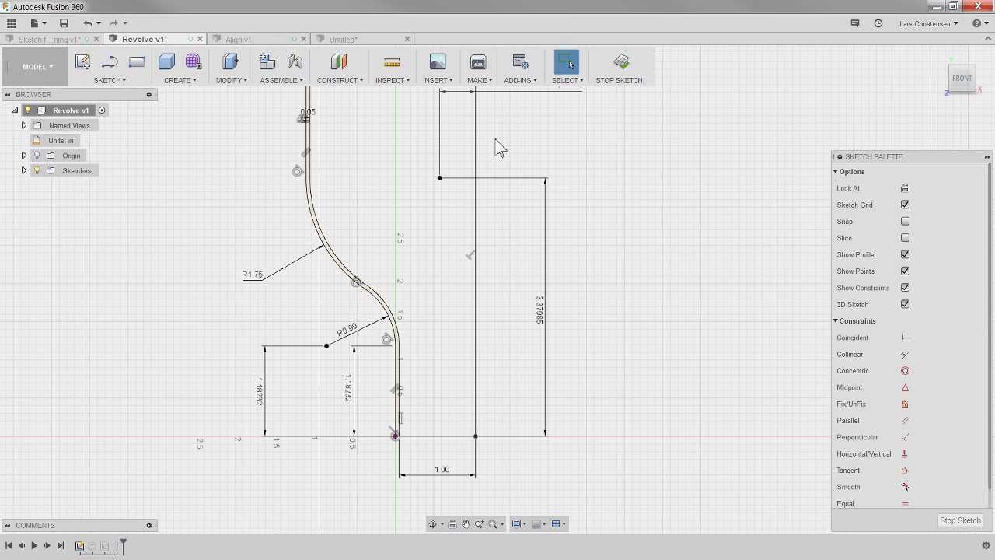
pyautogui.scroll(-1, 439, 441)
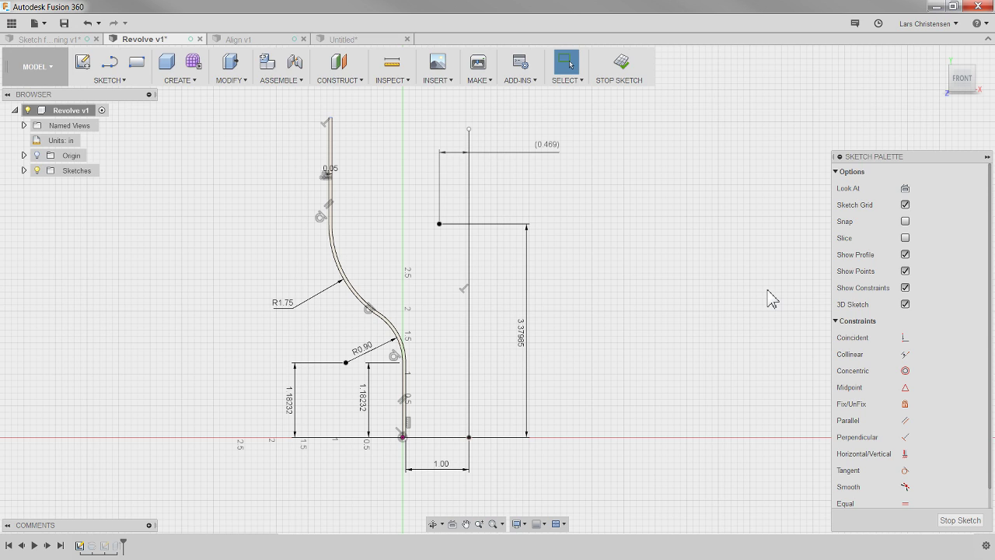
pyautogui.click(555, 151)
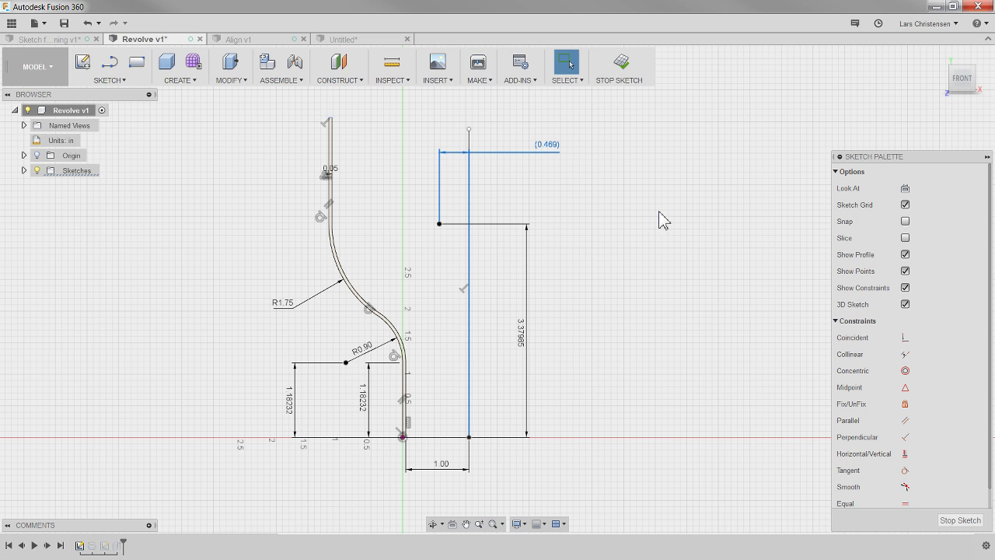
pyautogui.press('Delete')
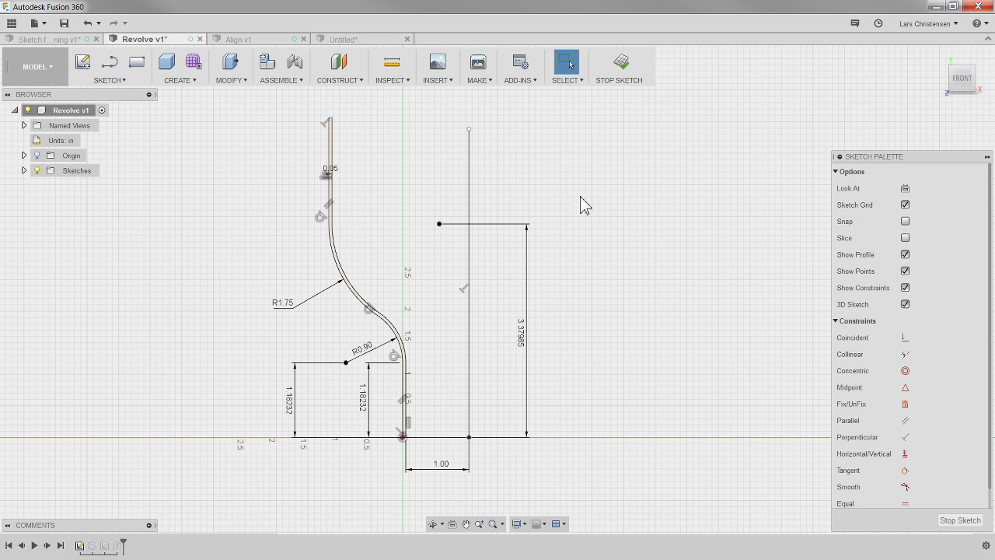
# Dimension the horizontal distance from the upper arc's centre point to the vertical axis line as a driven dimension.
pyautogui.press('d')
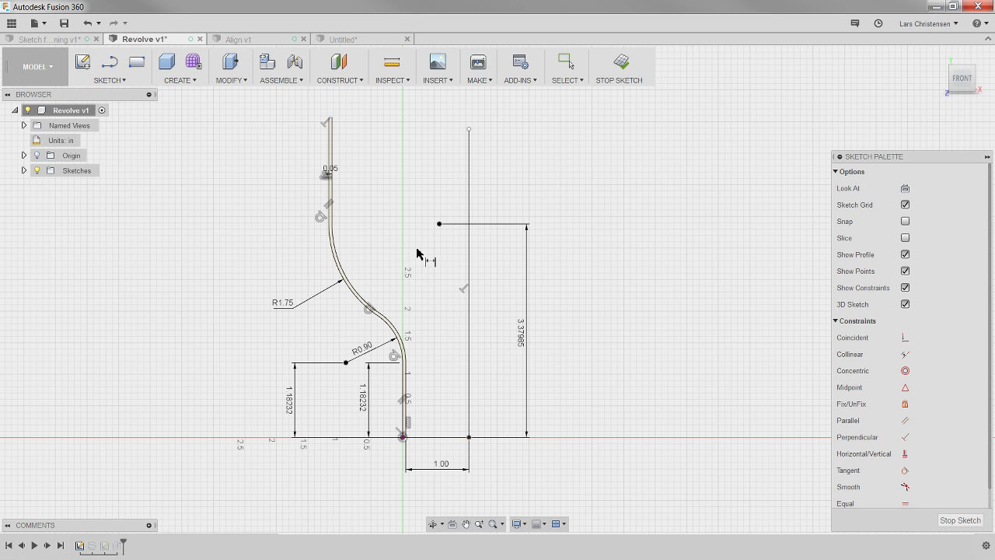
pyautogui.click(439, 224)
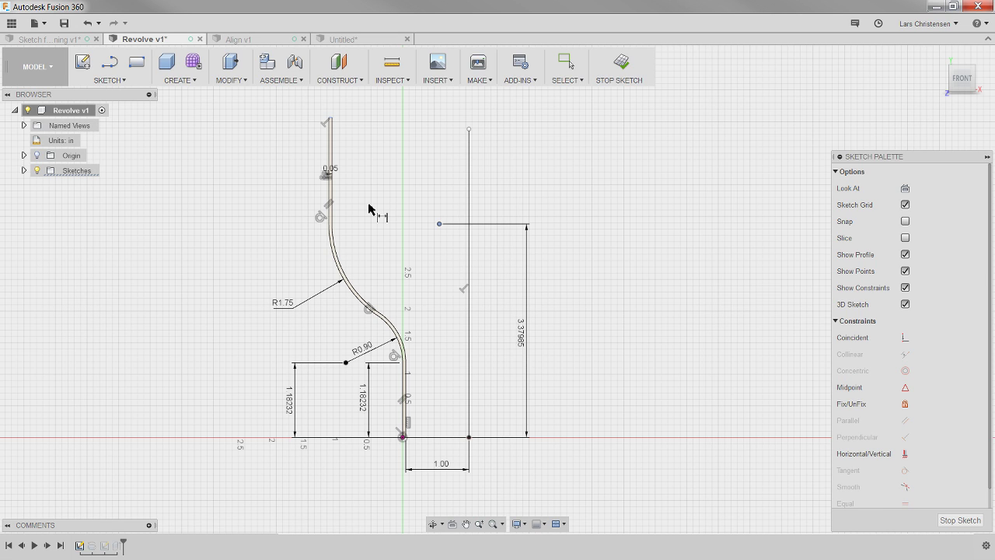
pyautogui.click(468, 192)
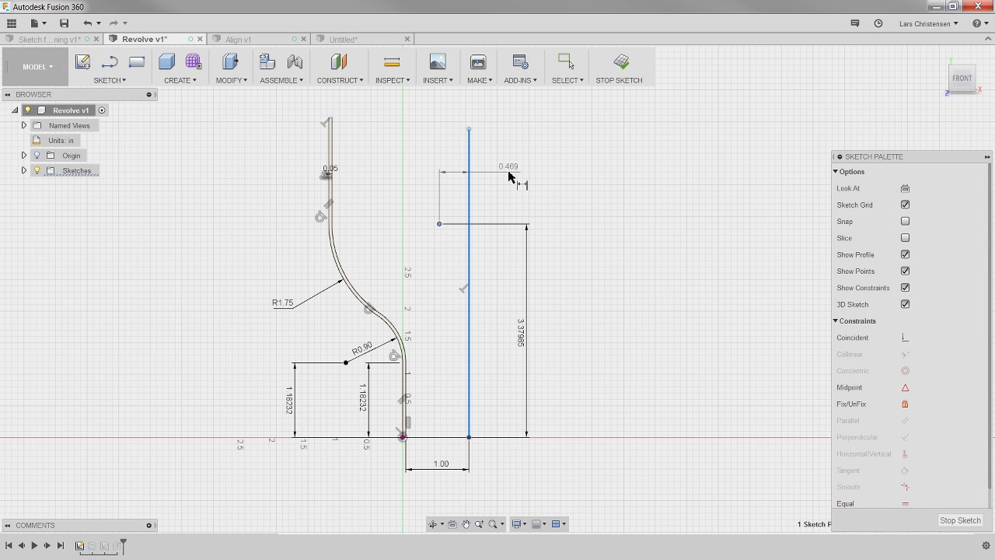
pyautogui.click(509, 177)
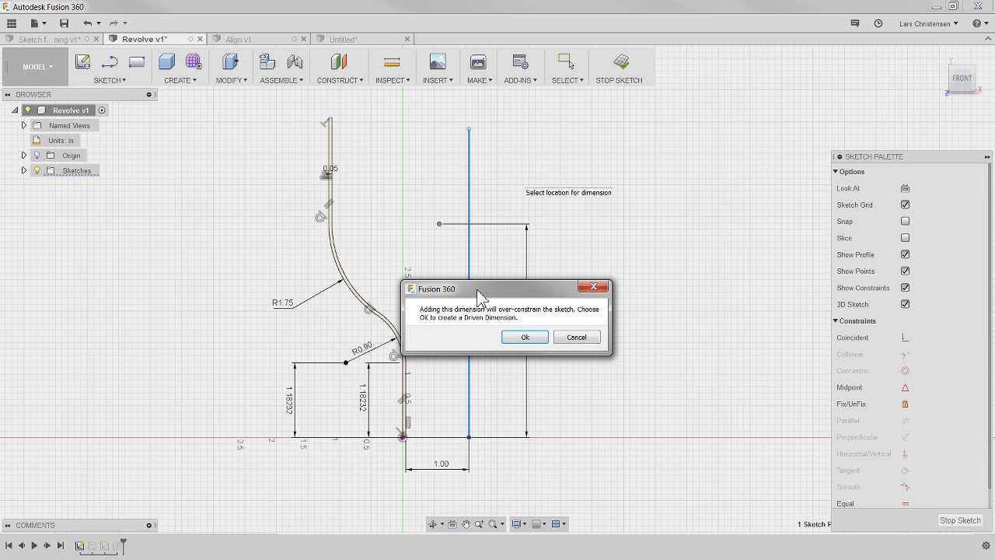
pyautogui.moveTo(477, 289); pyautogui.dragTo(483, 269)
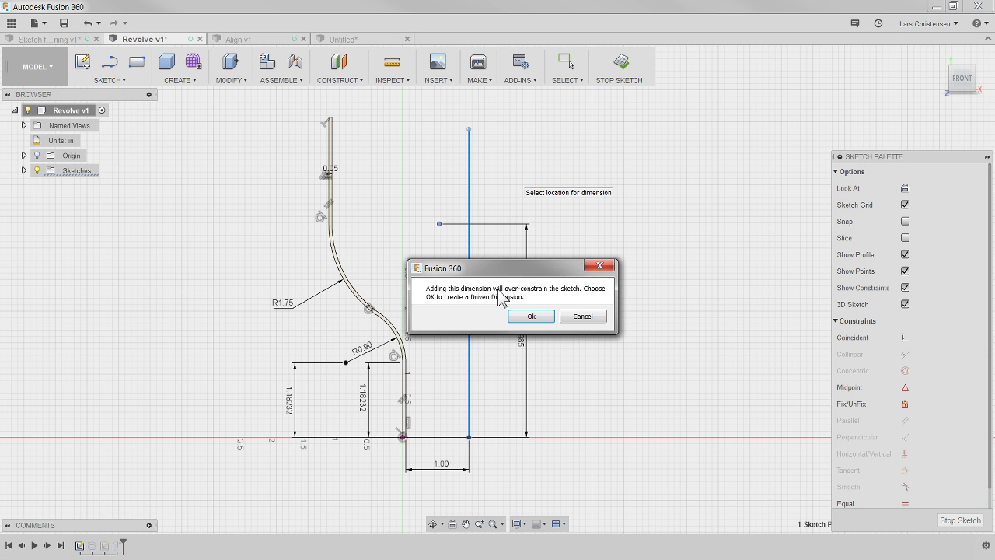
pyautogui.click(533, 319)
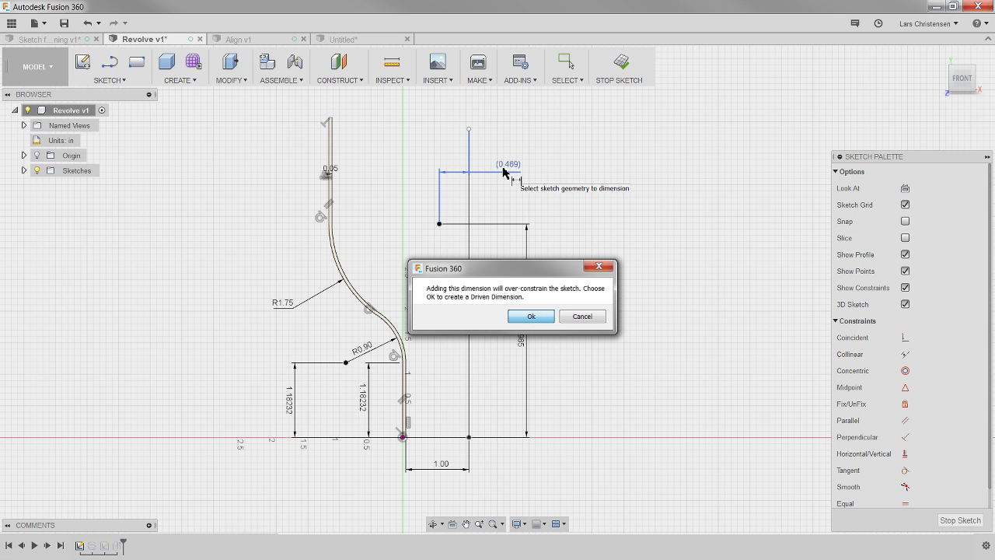
pyautogui.click(544, 316)
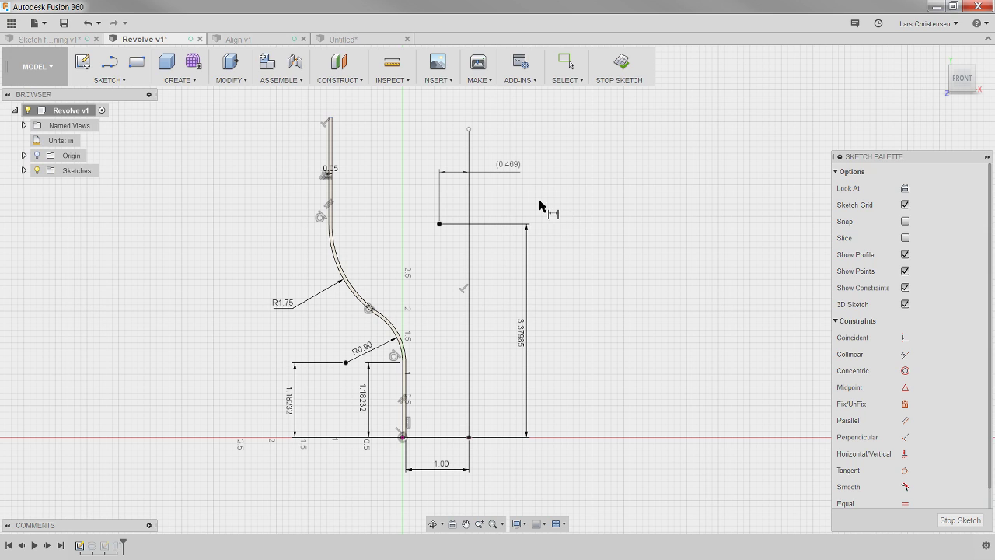
pyautogui.press('Escape')
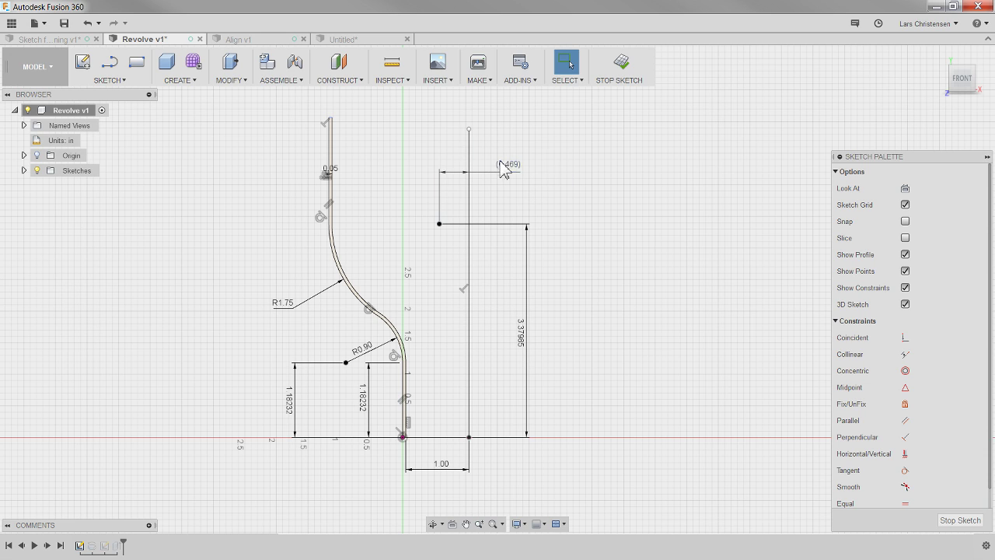
# Set the horizontal distance between the profile's lower end and the axis line to 2 in and back to 1 in.
pyautogui.doubleClick(439, 468)
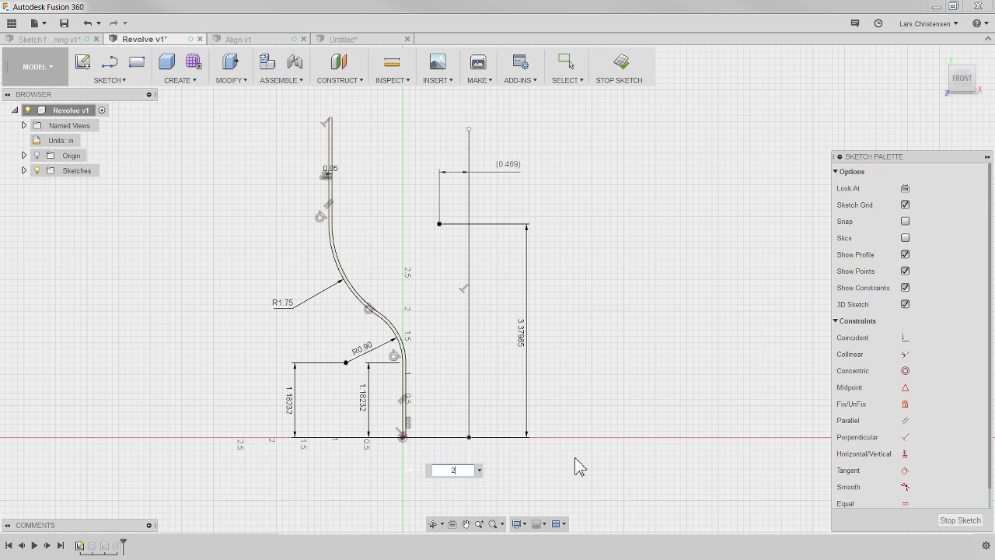
pyautogui.press('Return')
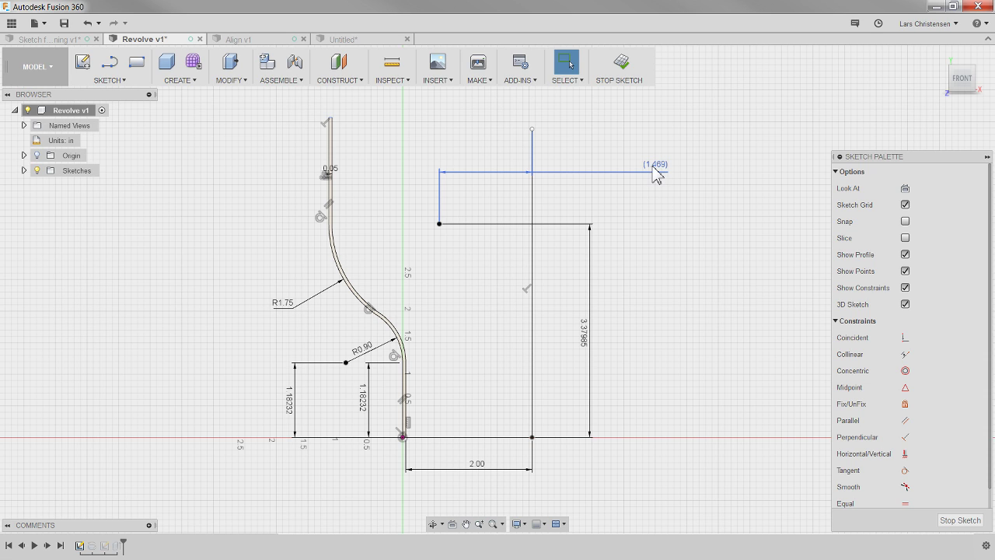
pyautogui.doubleClick(477, 464)
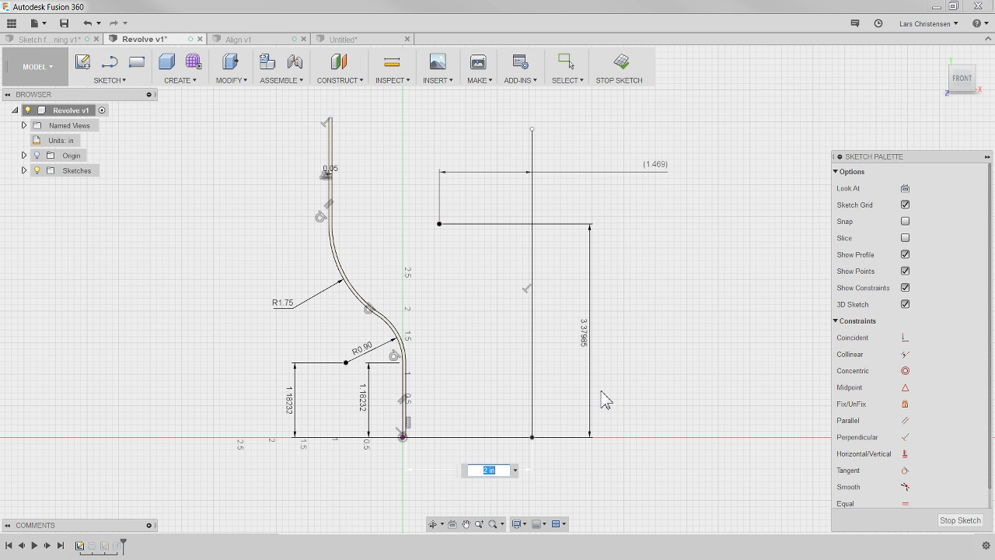
pyautogui.press('Return')
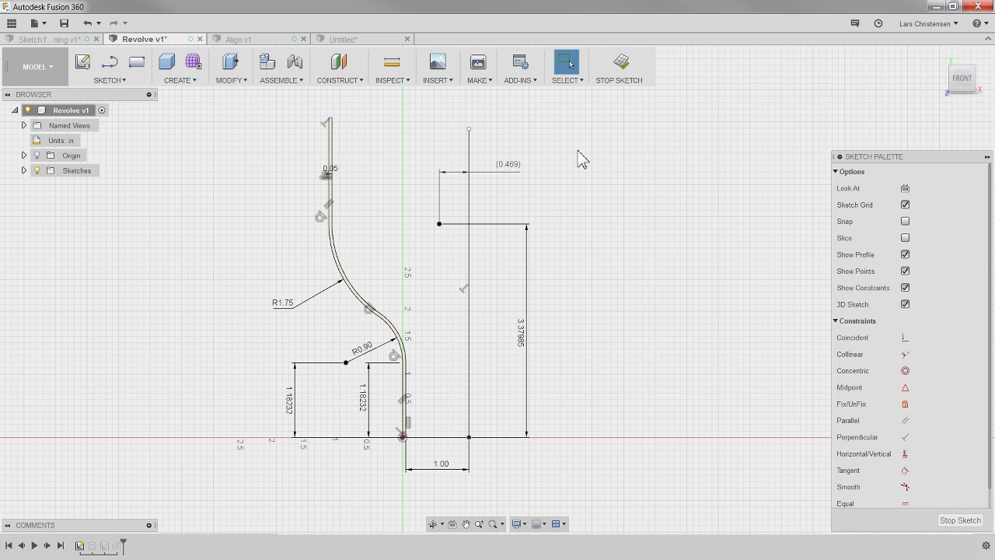
# Finish the sketch, and view the funnel with the history rolled back to just after the revolve and restored to the end.
pyautogui.click(960, 520)
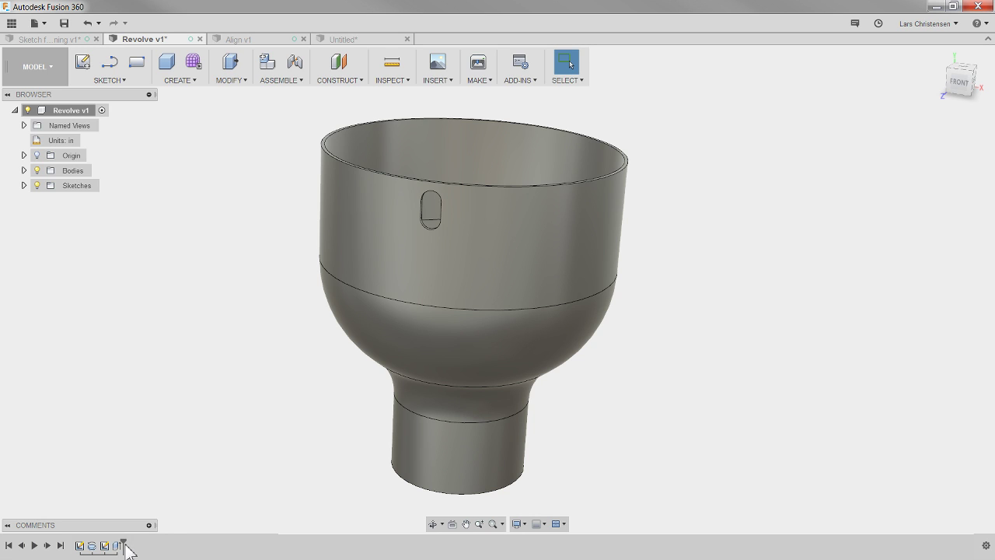
pyautogui.moveTo(124, 544); pyautogui.dragTo(98, 545)
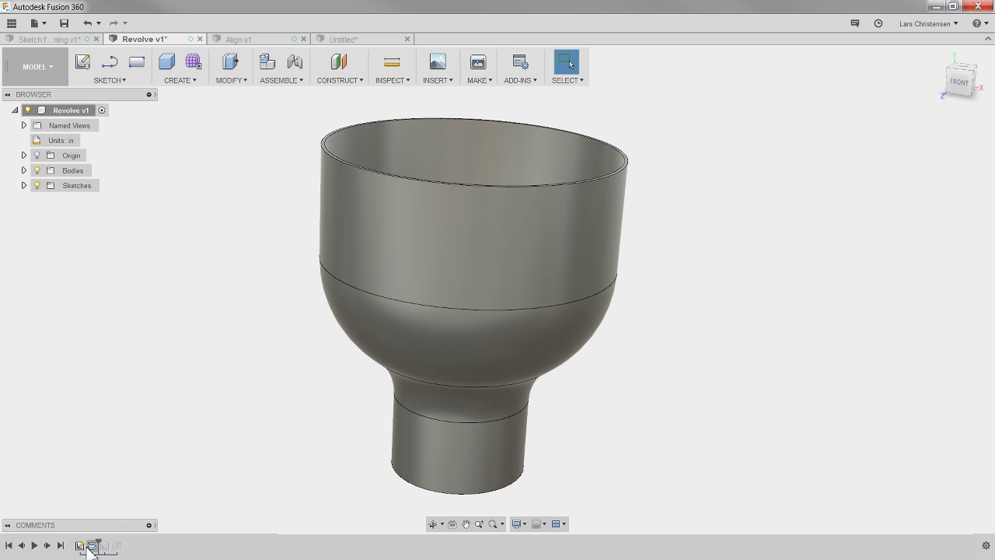
pyautogui.click(186, 87)
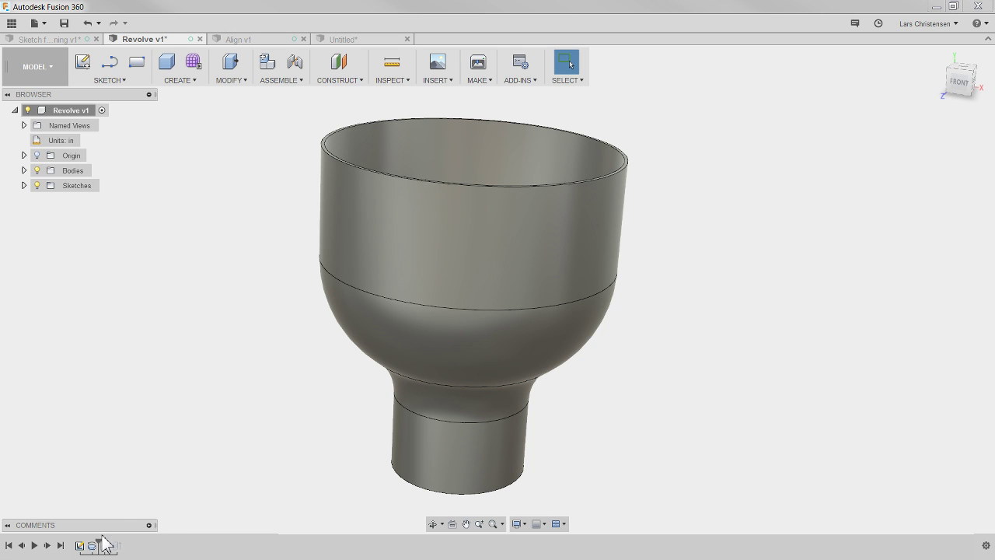
pyautogui.moveTo(104, 545); pyautogui.dragTo(123, 545)
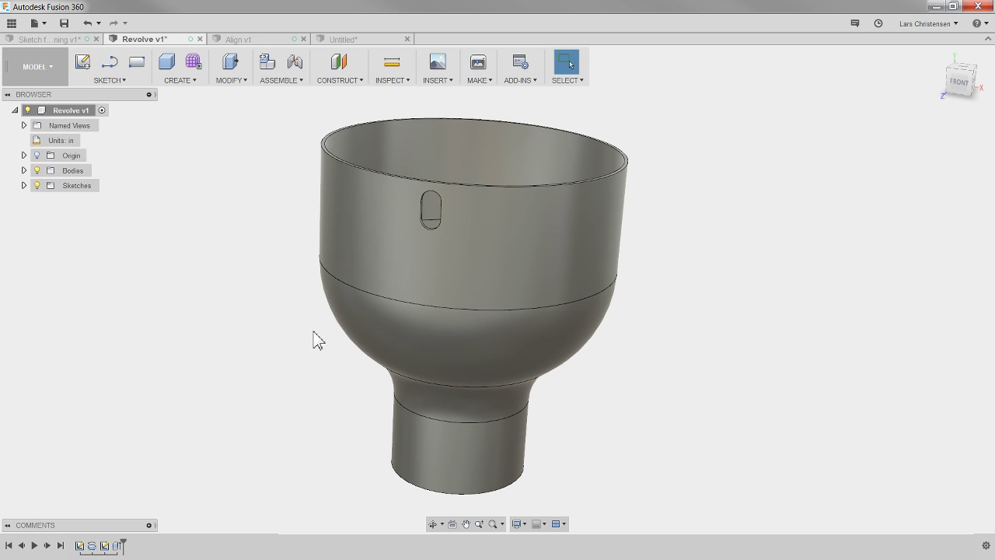
# Open the slot's sketch to examine its plane and position inside the funnel, and close it without changes.
pyautogui.rightClick(106, 546)
pyautogui.click(194, 402)
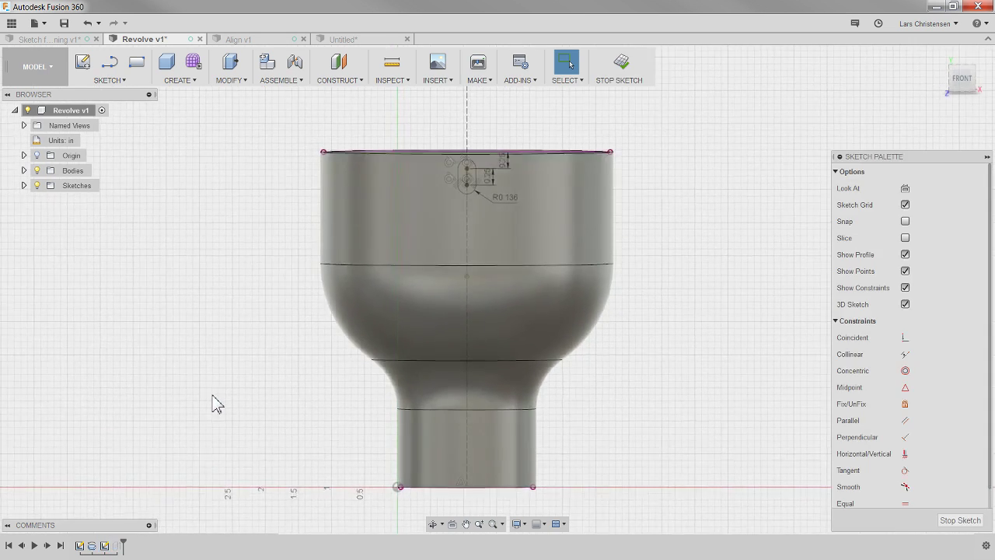
pyautogui.moveTo(216, 403)
pyautogui.keyDown('shift'); pyautogui.mouseDown(button='middle')
pyautogui.moveTo(173, 459)
pyautogui.moveTo(374, 373)
pyautogui.moveTo(455, 395)
pyautogui.moveTo(432, 390)
pyautogui.moveTo(453, 349)
pyautogui.moveTo(459, 256)
pyautogui.moveTo(447, 264)
pyautogui.mouseUp(button='middle'); pyautogui.keyUp('shift')
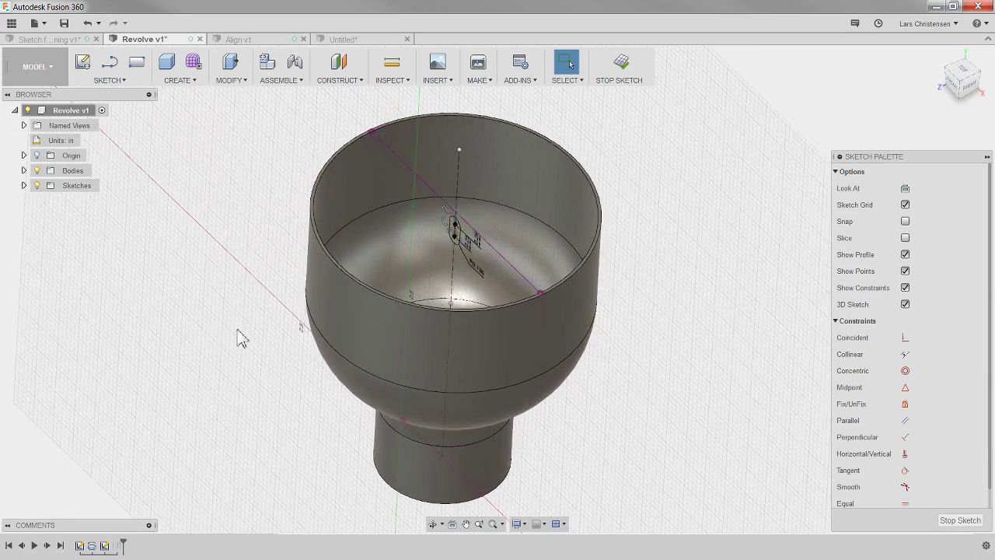
pyautogui.click(961, 520)
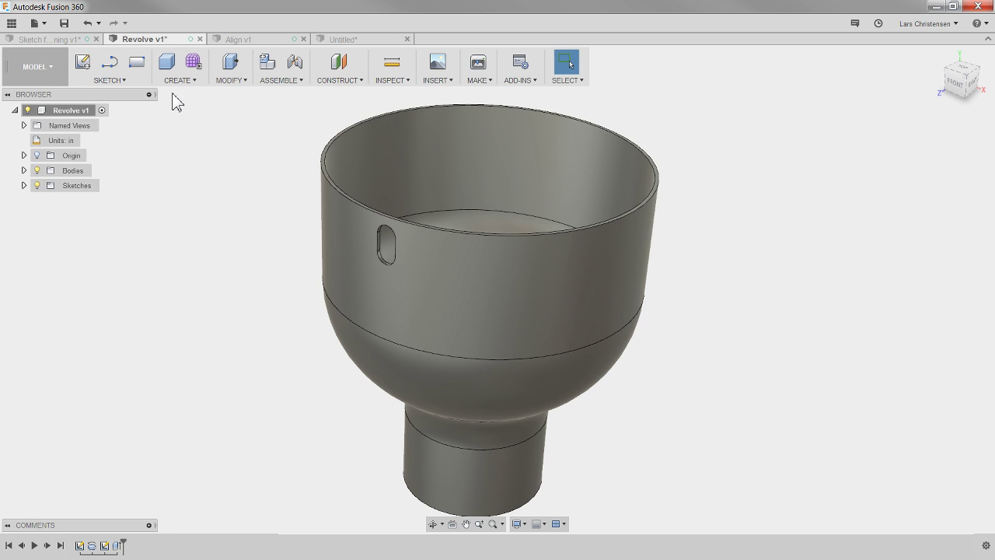
# Start a rectangular feature pattern of the extruded slot cut, using the vertical origin axis as its direction.
pyautogui.click(179, 81)
pyautogui.moveTo(228, 314)
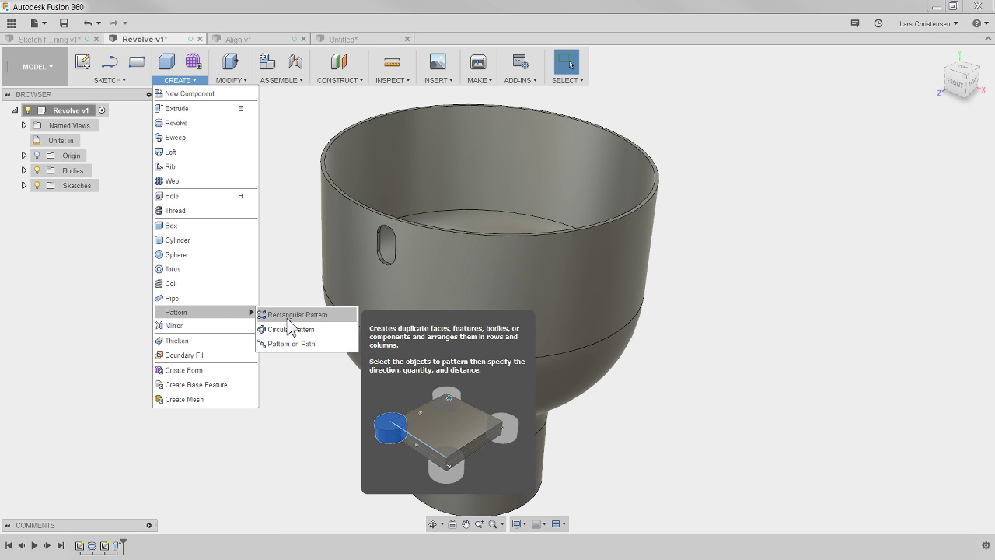
pyautogui.click(288, 316)
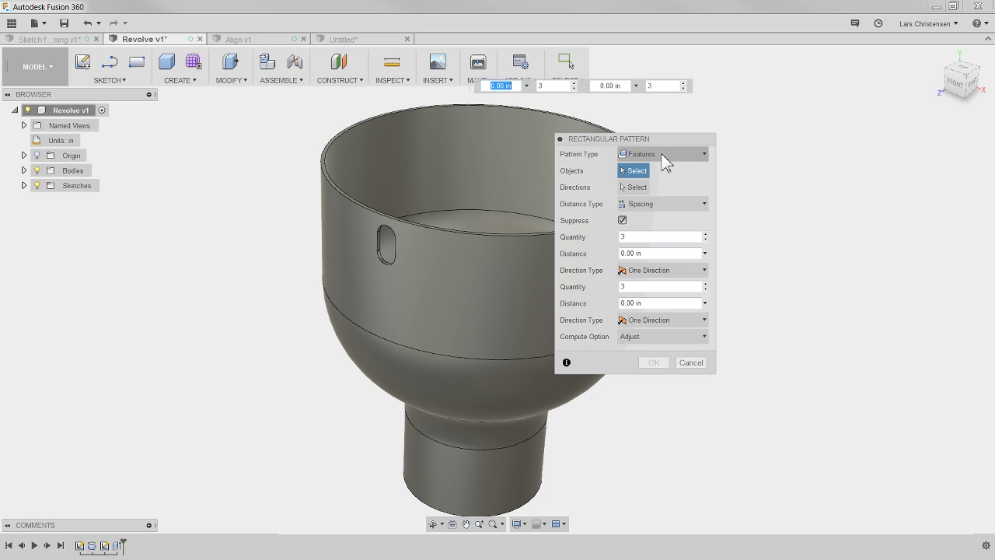
pyautogui.click(120, 544)
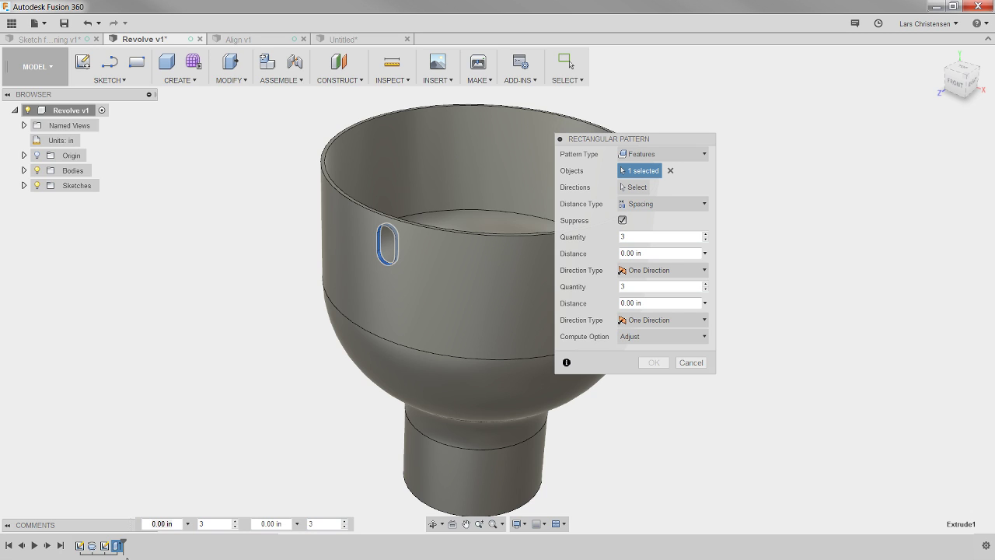
pyautogui.click(633, 187)
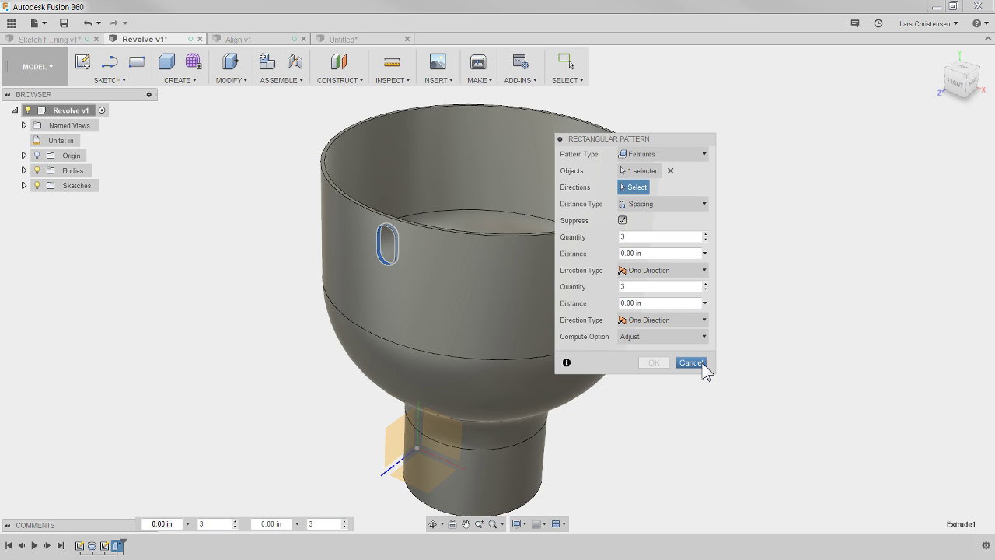
pyautogui.keyDown('shift'); pyautogui.moveTo(536, 420); pyautogui.dragTo(373, 427, button='middle'); pyautogui.keyUp('shift')
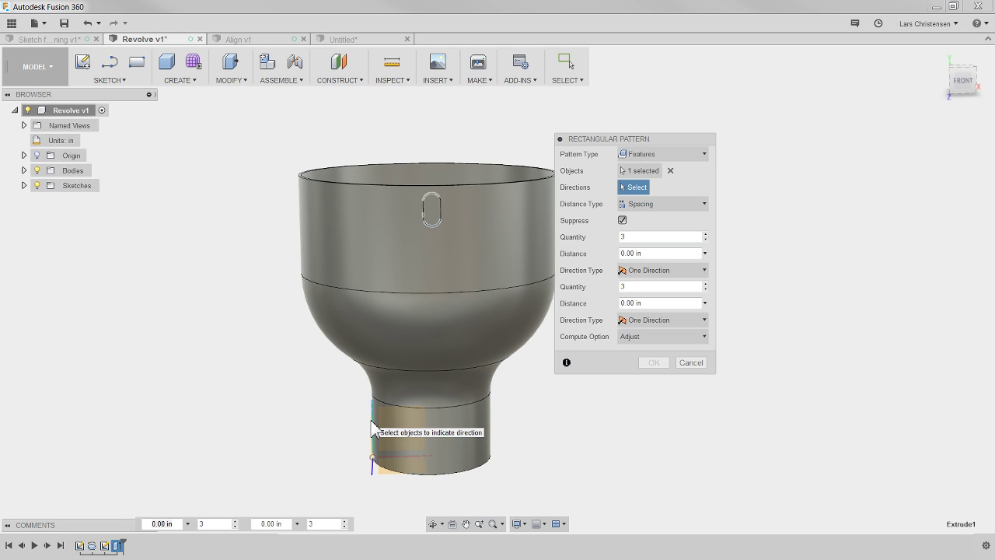
pyautogui.click(373, 426)
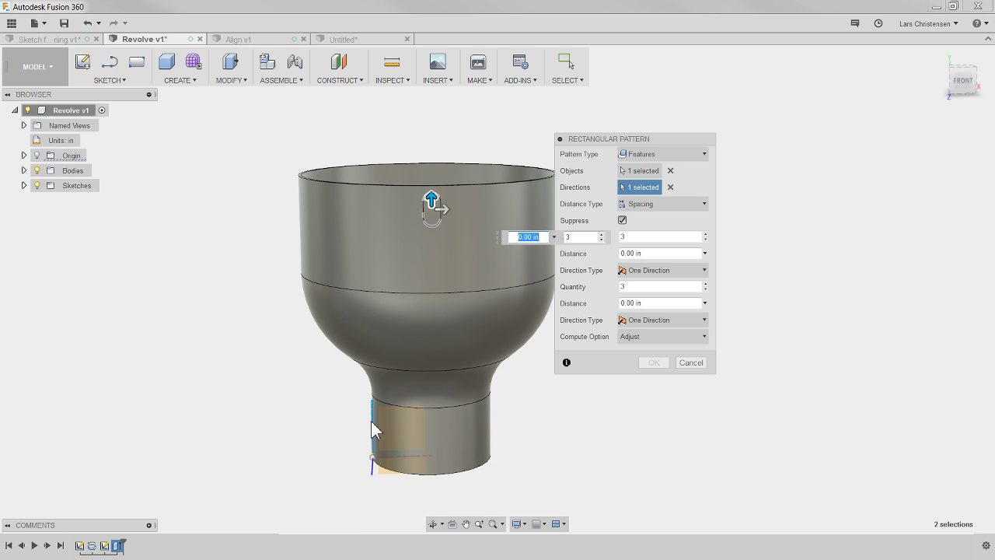
pyautogui.keyDown('shift'); pyautogui.moveTo(370, 421); pyautogui.dragTo(422, 458, button='middle'); pyautogui.keyUp('shift')
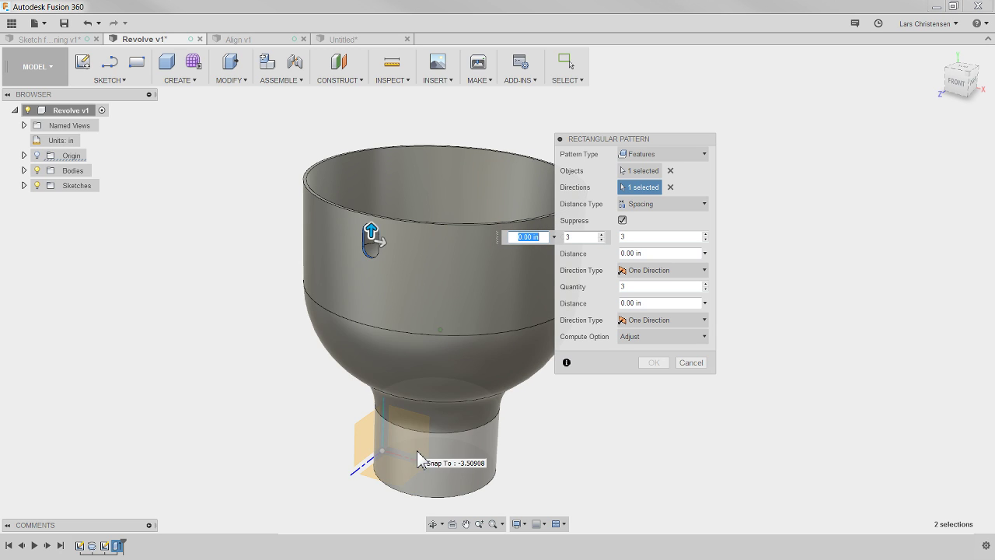
# Set the rectangular pattern's first direction to a quantity of 2 at -0.625 in spacing, and create the second slot.
pyautogui.moveTo(371, 228); pyautogui.dragTo(371, 288)
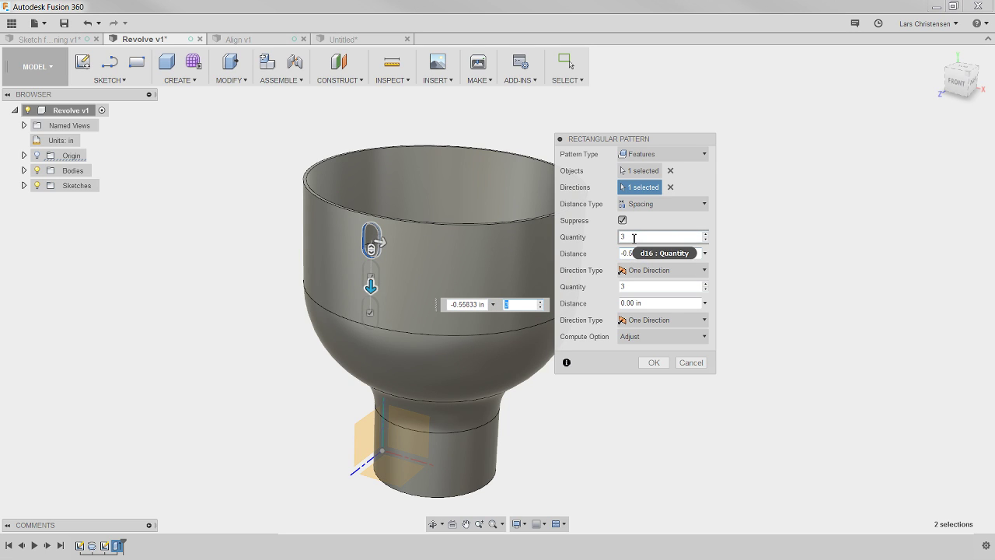
pyautogui.moveTo(632, 237); pyautogui.dragTo(612, 240)
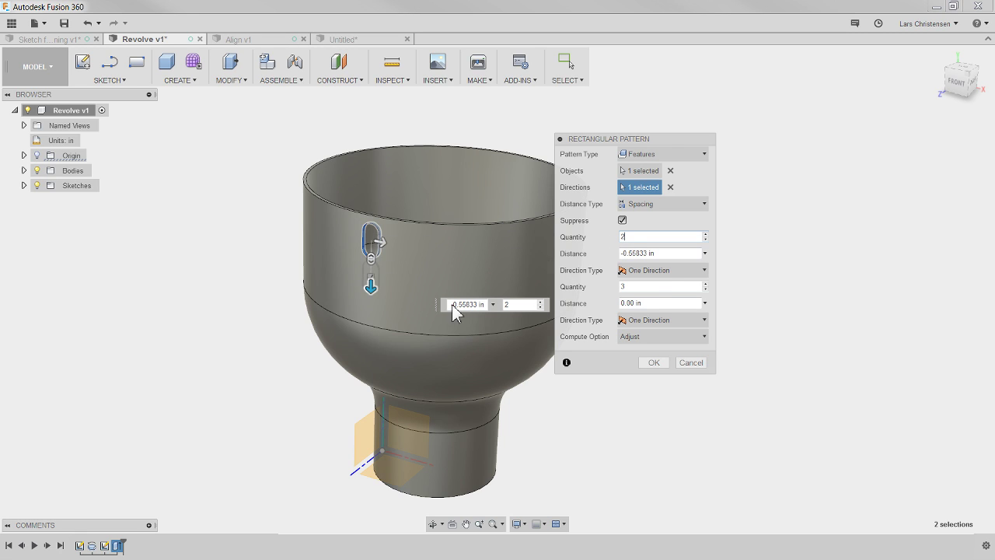
pyautogui.click(581, 254)
pyautogui.write('-')
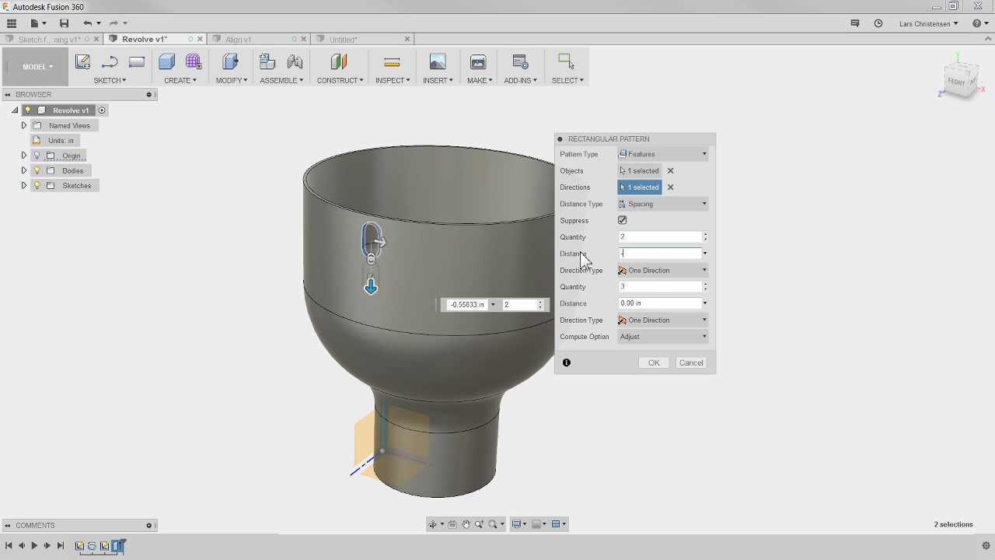
pyautogui.write('.625')
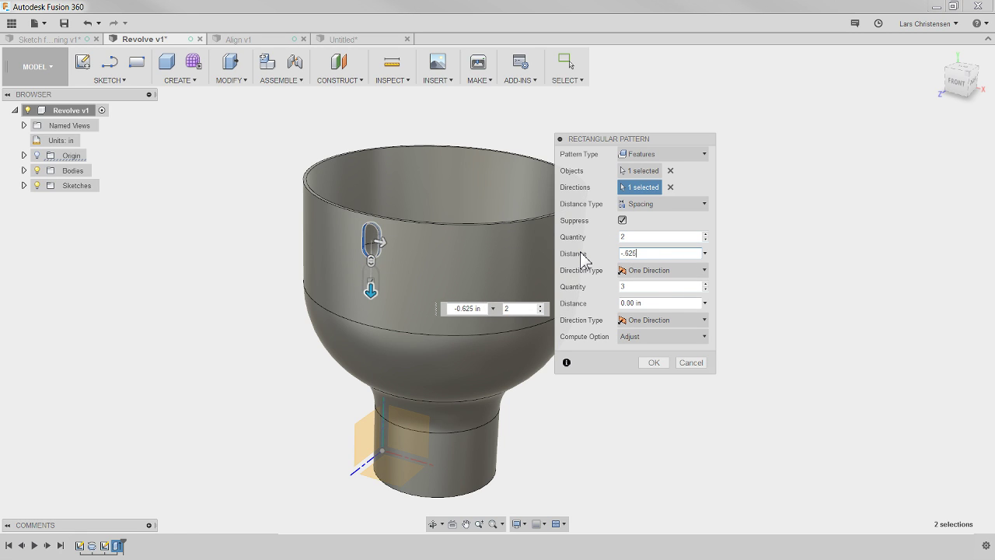
pyautogui.press('Return')
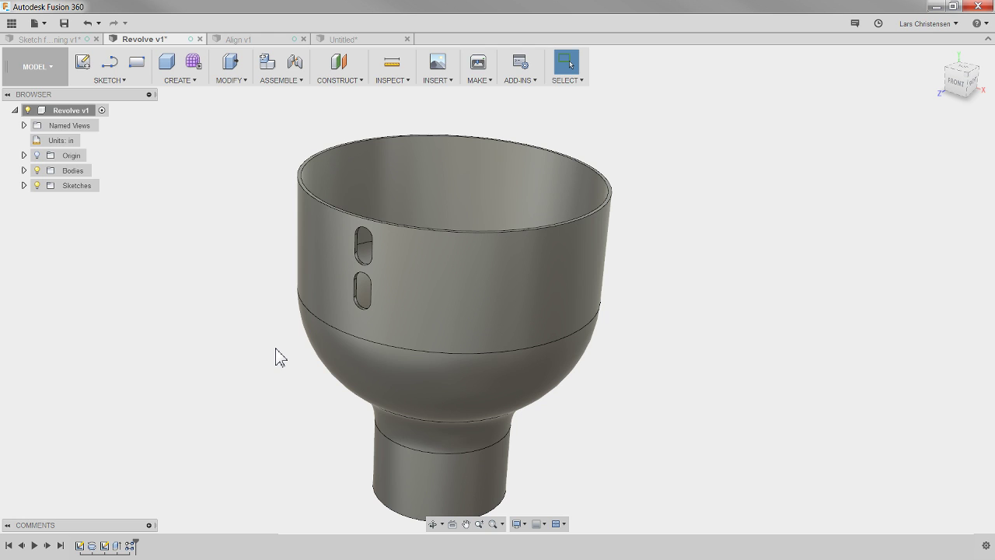
# Start a circular feature pattern of the slot cut and its rectangular pattern, using the funnel's circular top rim as the axis.
pyautogui.click(166, 81)
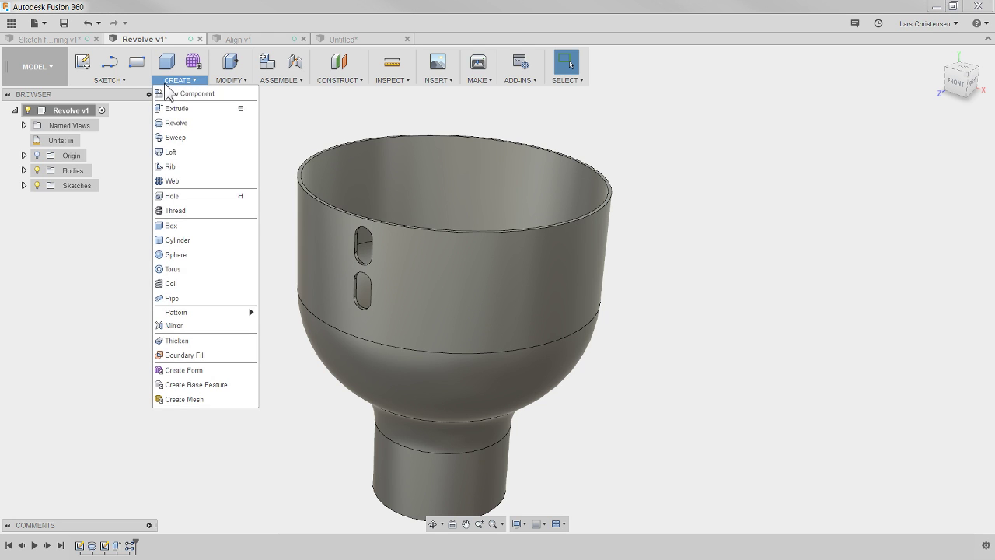
pyautogui.moveTo(190, 314)
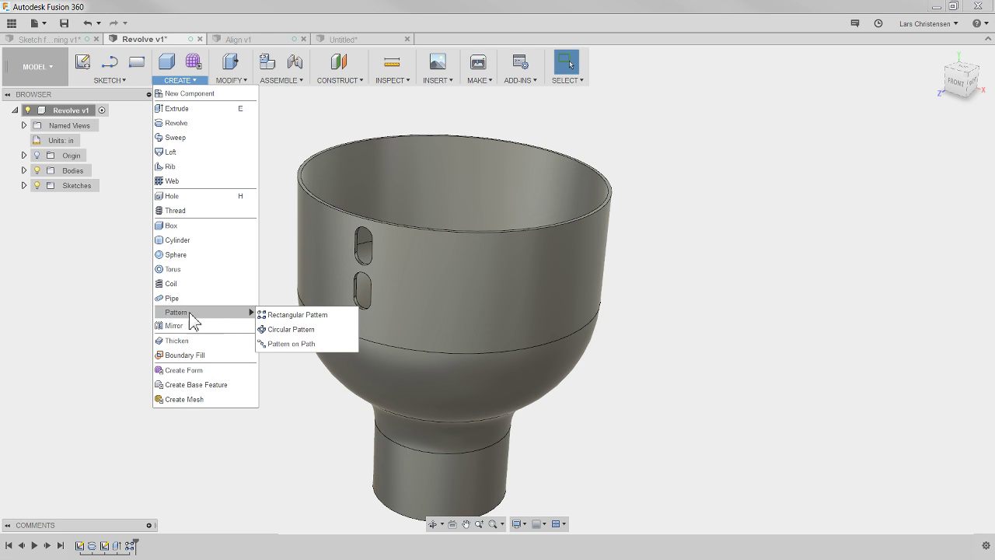
pyautogui.click(292, 330)
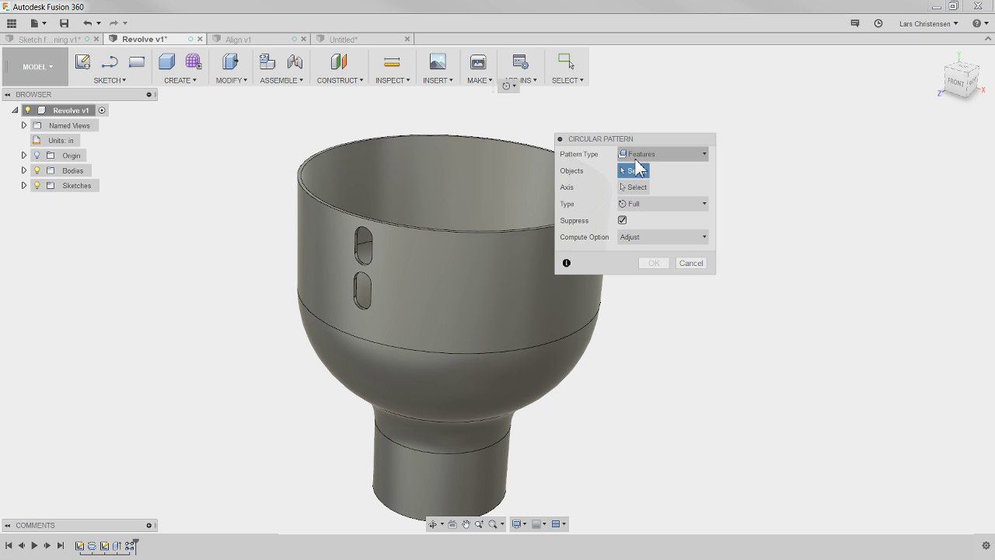
pyautogui.click(117, 545)
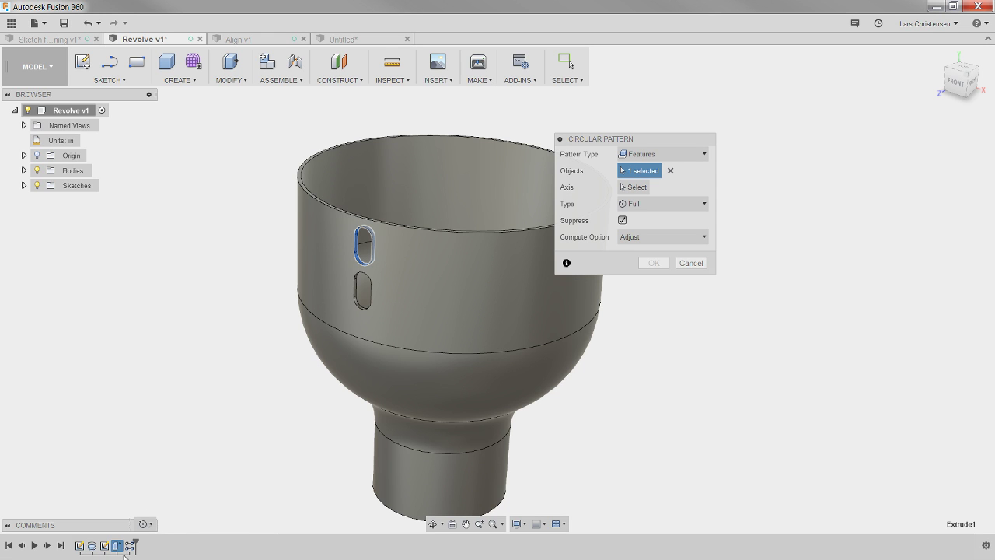
pyautogui.click(129, 545)
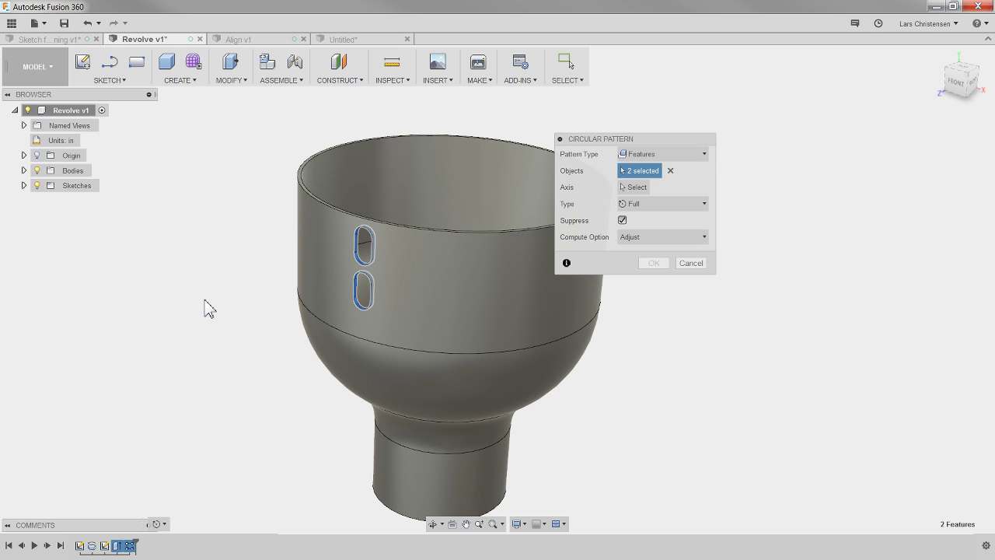
pyautogui.click(634, 187)
pyautogui.keyDown('shift'); pyautogui.moveTo(741, 291); pyautogui.dragTo(757, 319, button='middle'); pyautogui.keyUp('shift')
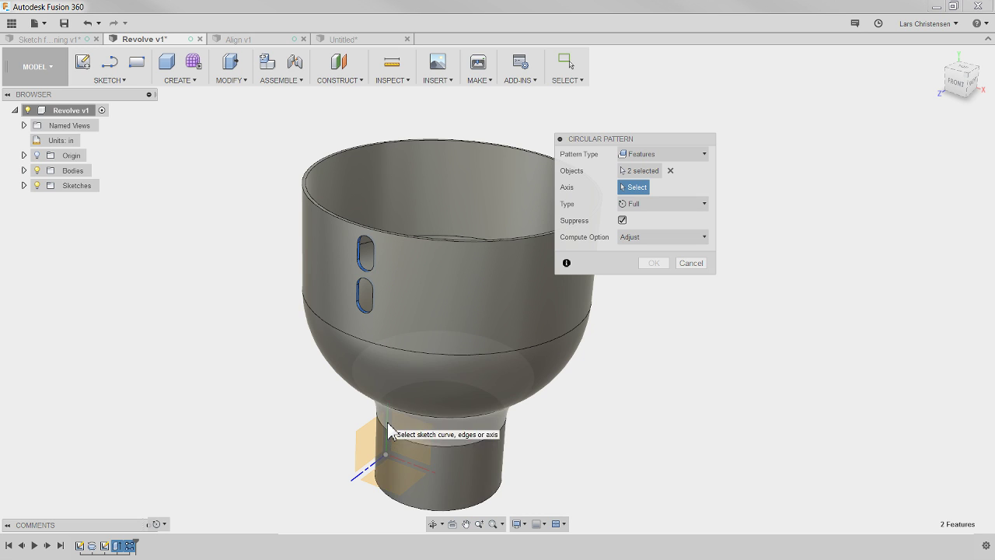
pyautogui.keyDown('shift'); pyautogui.moveTo(614, 426); pyautogui.dragTo(641, 420, button='middle'); pyautogui.keyUp('shift')
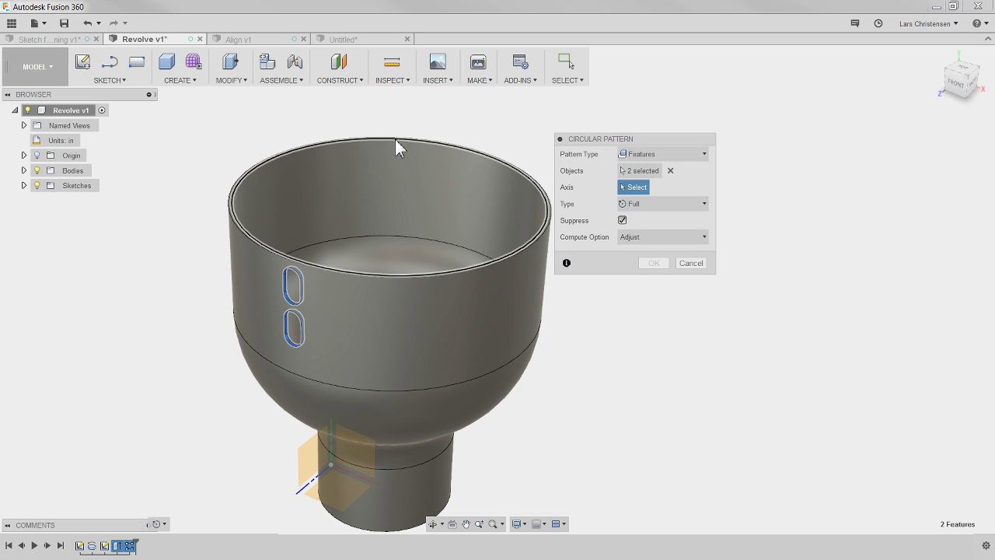
pyautogui.click(394, 139)
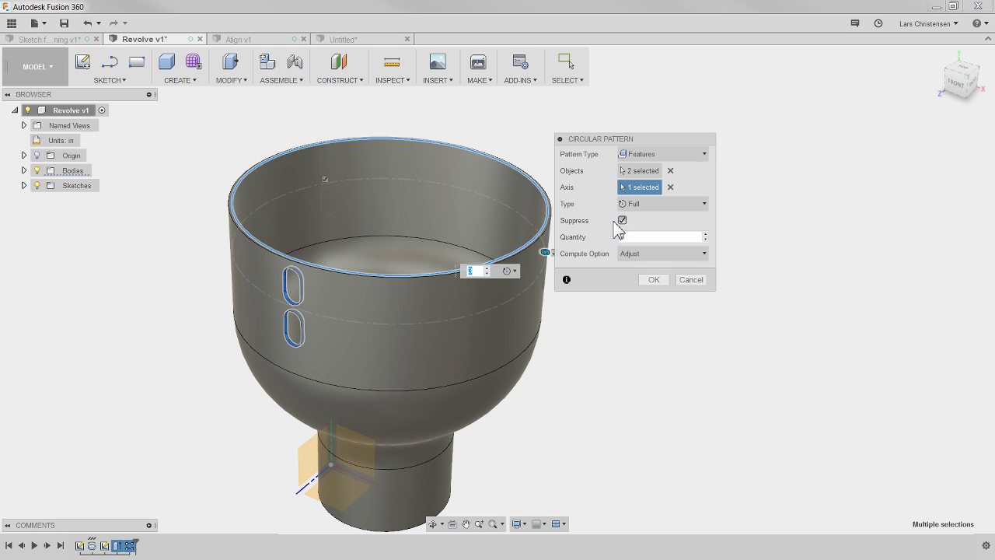
# Set the circular pattern's quantity to 15, keeping the Full type and Adjust compute option, and create it.
pyautogui.click(667, 207)
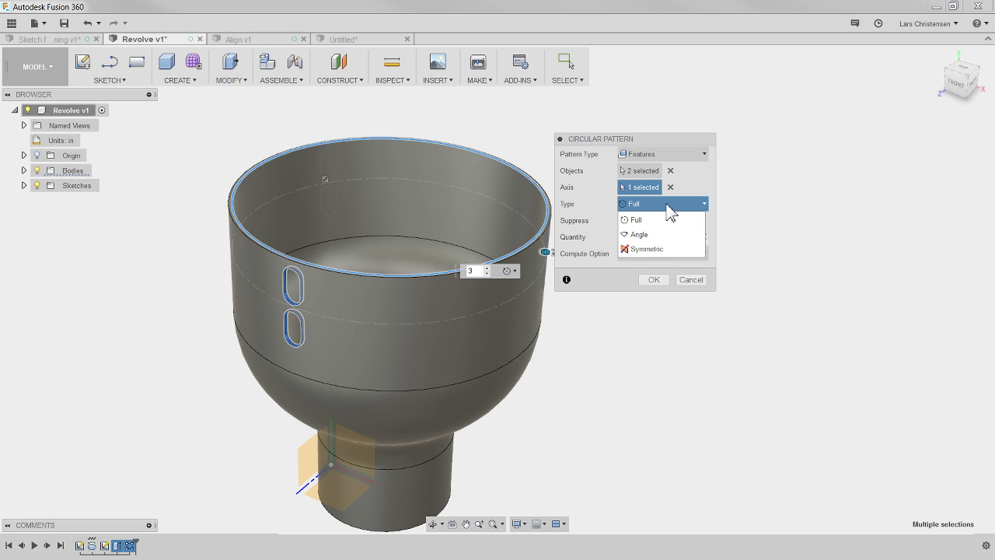
pyautogui.click(666, 205)
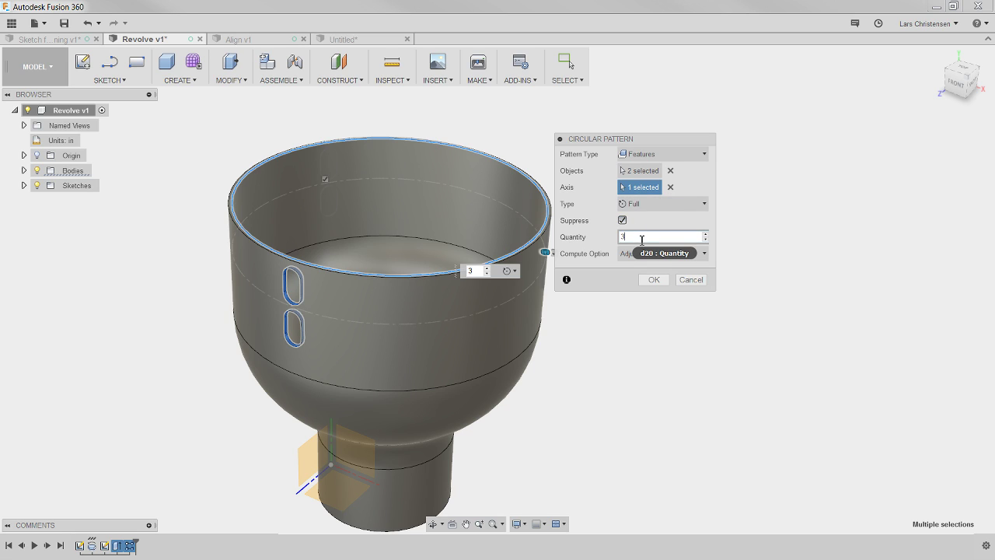
pyautogui.click(705, 234)
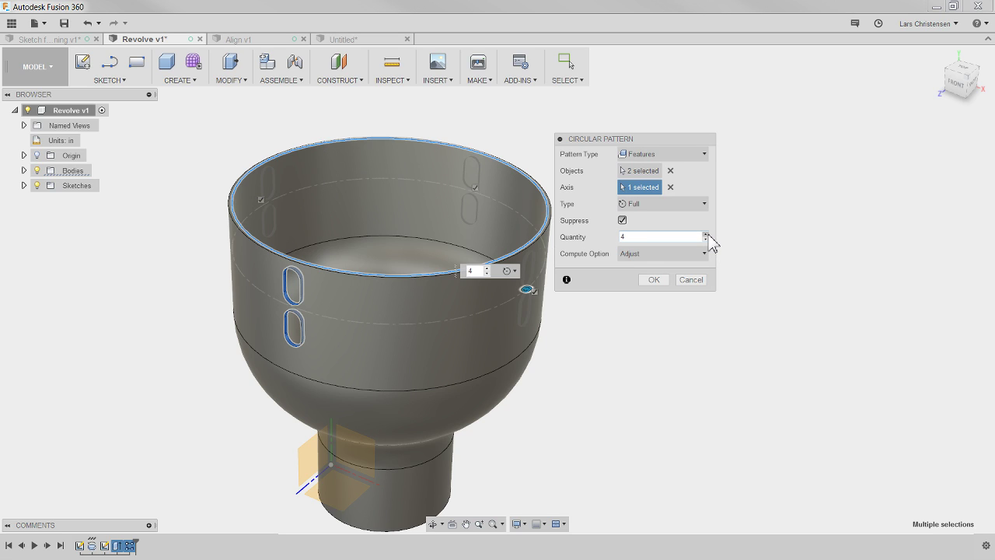
pyautogui.click(705, 234)
pyautogui.click(705, 234)
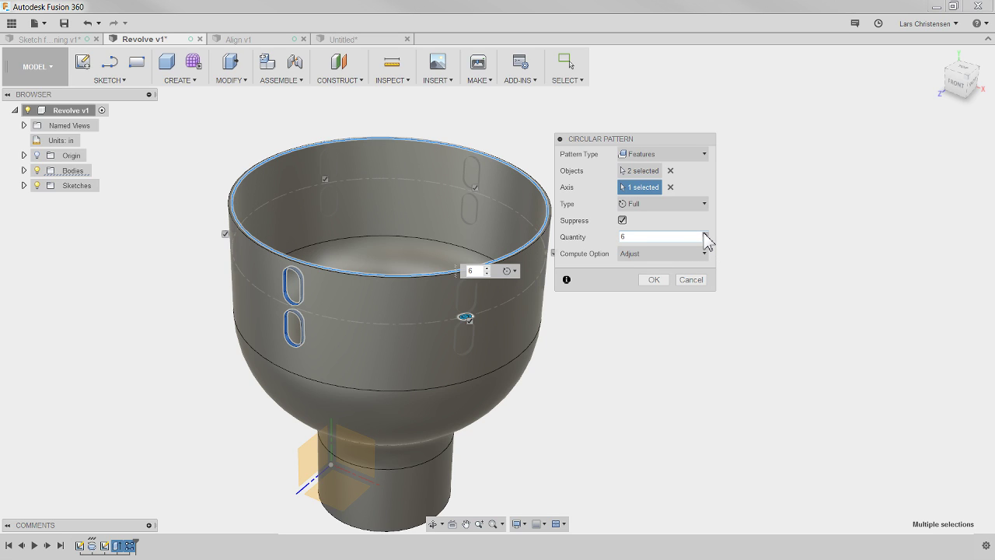
pyautogui.click(705, 234)
pyautogui.click(706, 235)
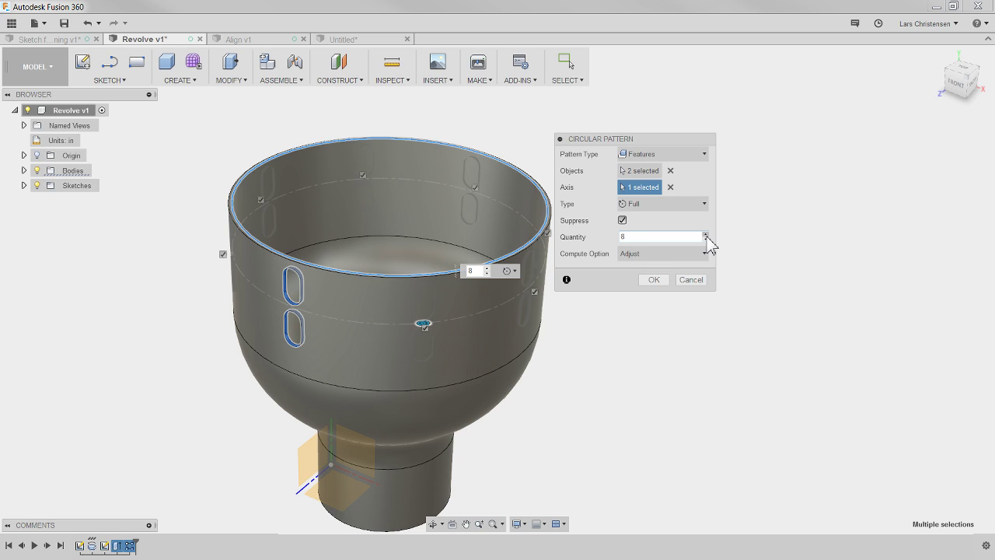
pyautogui.click(706, 234)
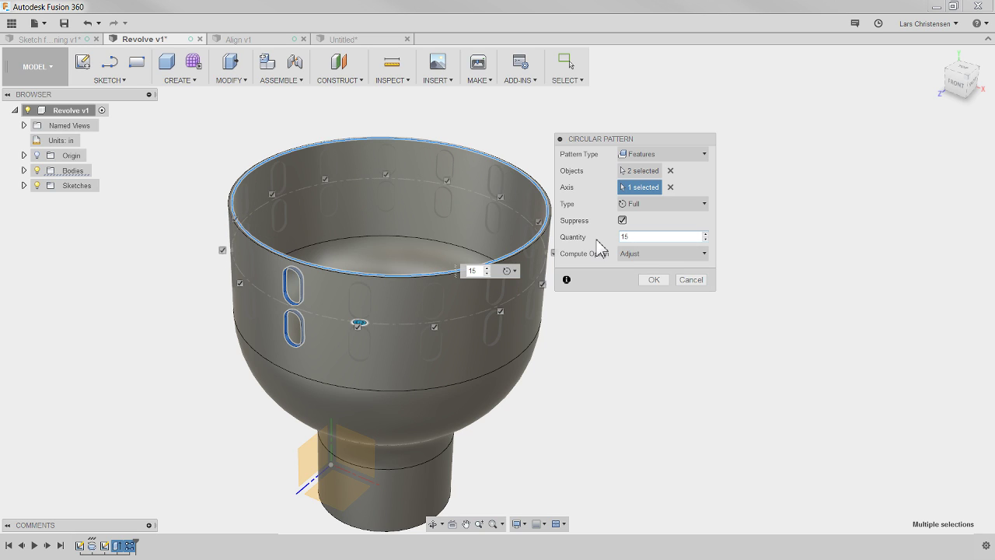
pyautogui.click(666, 254)
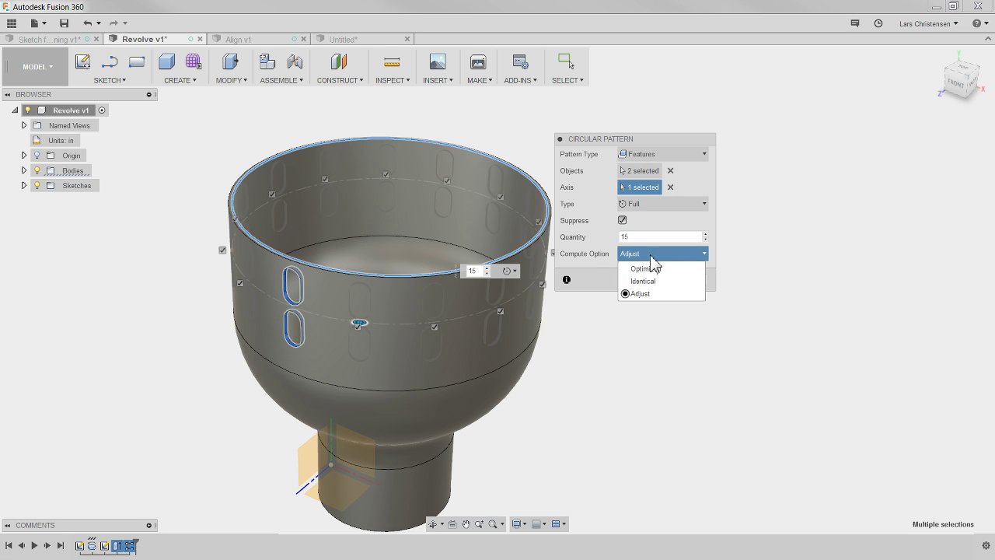
pyautogui.click(651, 257)
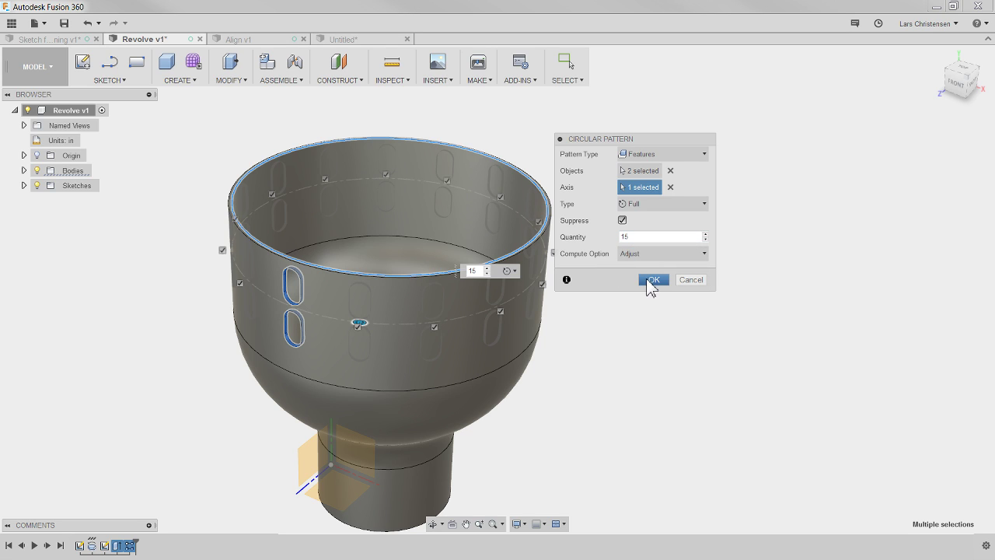
pyautogui.click(645, 280)
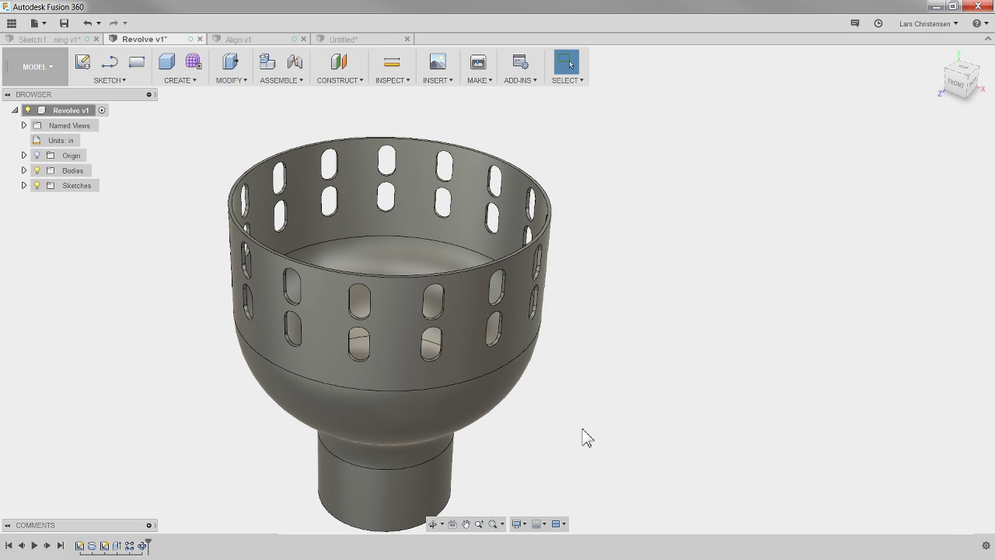
# View the funnel with the history rolled back to just after the single slot cut and restored to the end.
pyautogui.keyDown('shift'); pyautogui.moveTo(588, 418); pyautogui.dragTo(613, 426, button='middle'); pyautogui.keyUp('shift')
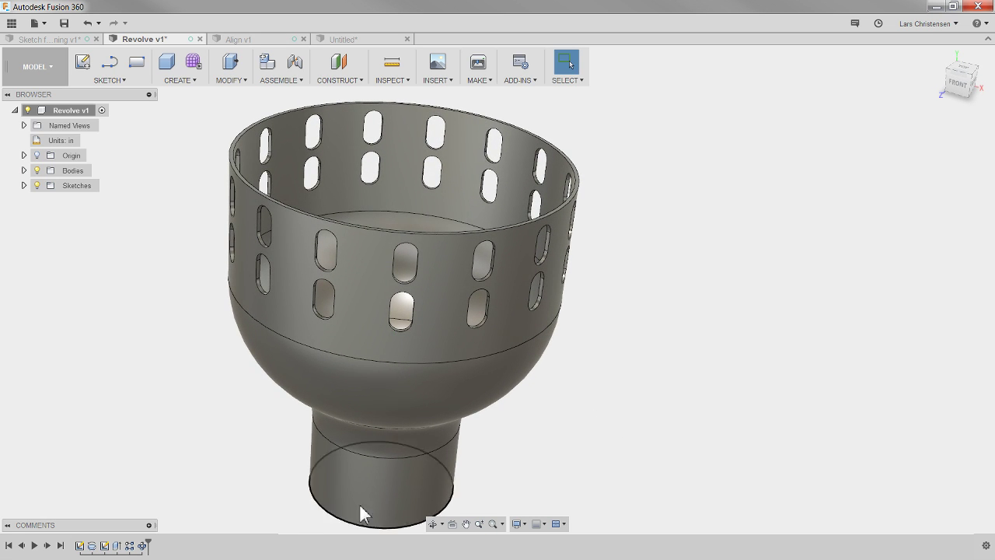
pyautogui.moveTo(153, 543); pyautogui.dragTo(124, 544)
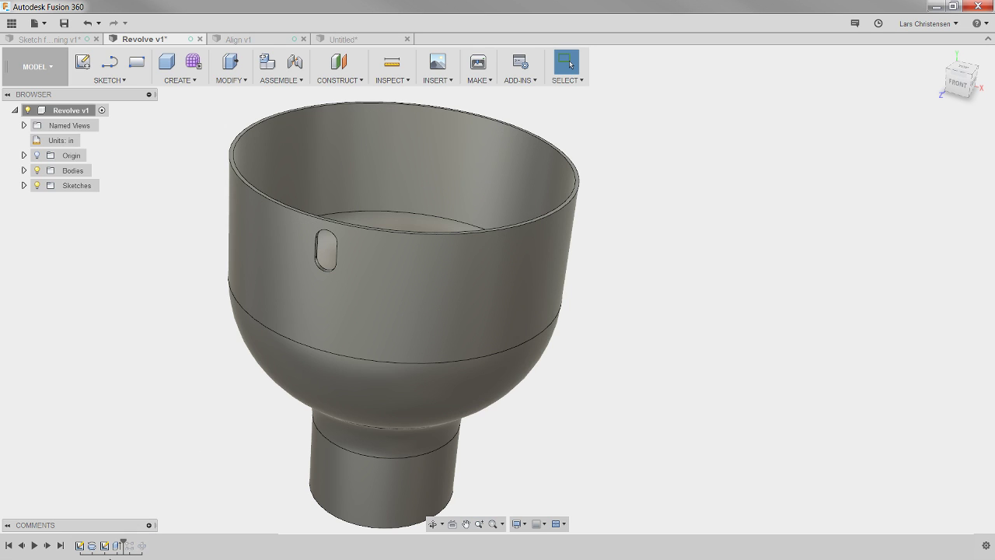
pyautogui.moveTo(132, 543); pyautogui.dragTo(148, 543)
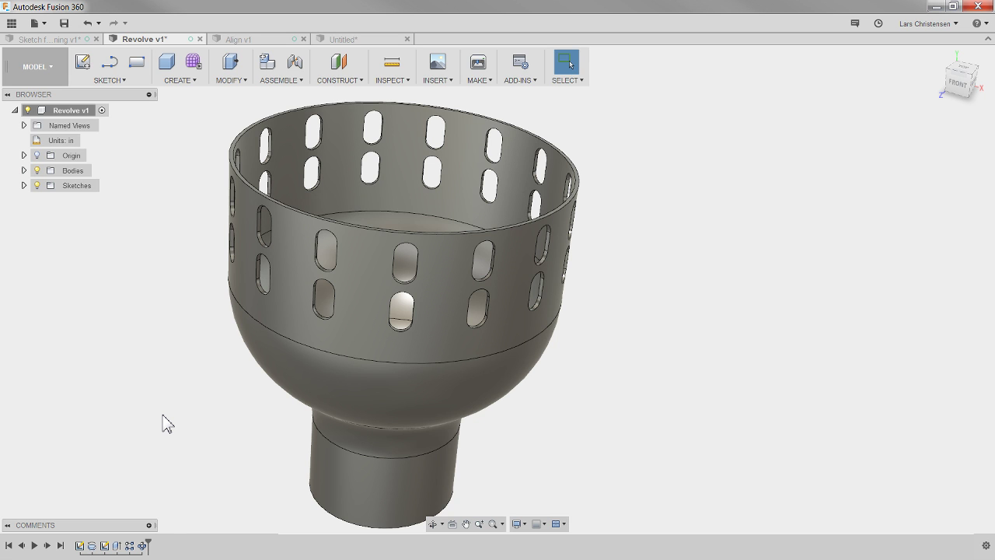
pyautogui.keyDown('shift'); pyautogui.moveTo(225, 312); pyautogui.dragTo(196, 342, button='middle'); pyautogui.keyUp('shift')
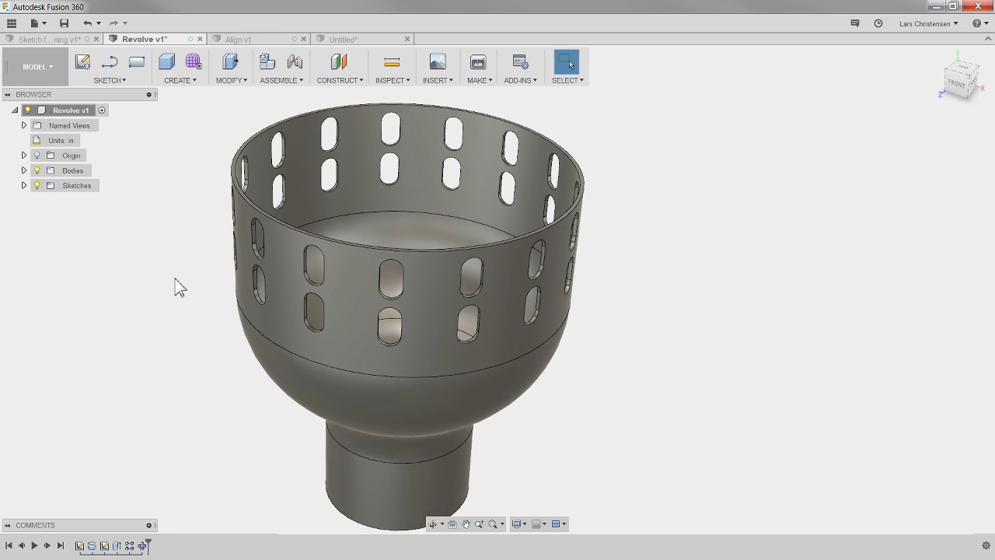
pyautogui.keyDown('shift'); pyautogui.moveTo(175, 278); pyautogui.dragTo(164, 361, button='middle'); pyautogui.keyUp('shift')
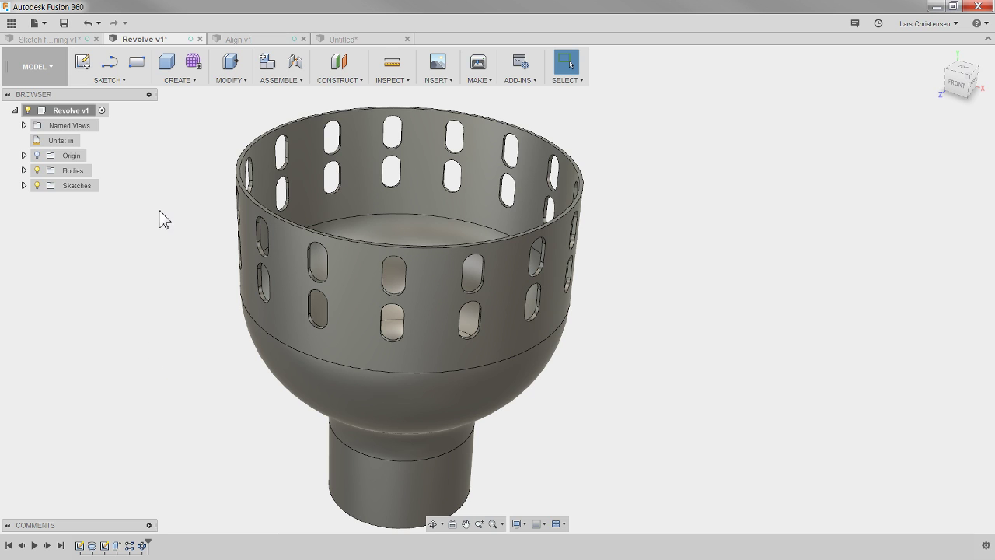
# Switch to the "Sketch for patterning" design, view it from the top, and open its sketch for editing.
pyautogui.click(59, 41)
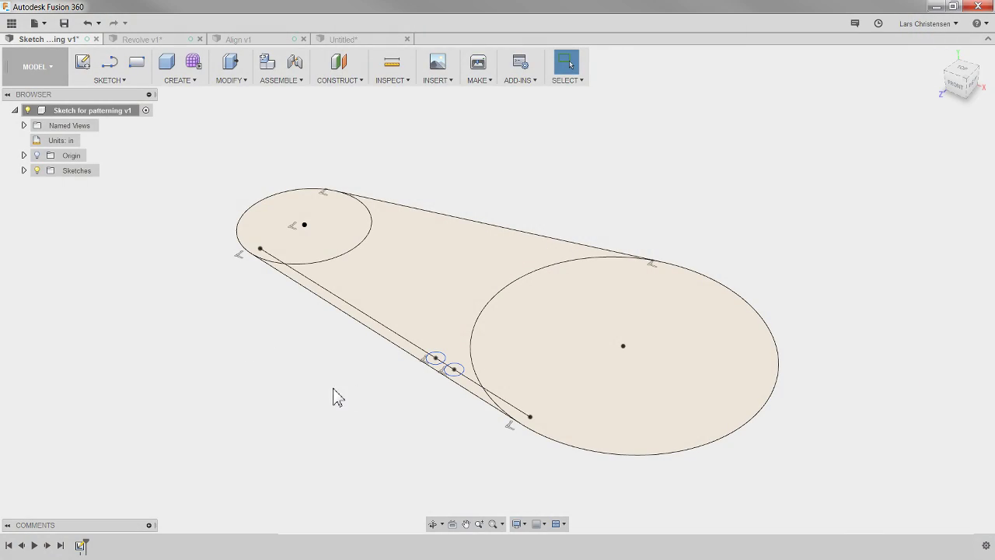
pyautogui.moveTo(333, 396)
pyautogui.keyDown('shift'); pyautogui.mouseDown(button='middle')
pyautogui.moveTo(418, 422)
pyautogui.moveTo(436, 412)
pyautogui.moveTo(369, 482)
pyautogui.mouseUp(button='middle'); pyautogui.keyUp('shift')
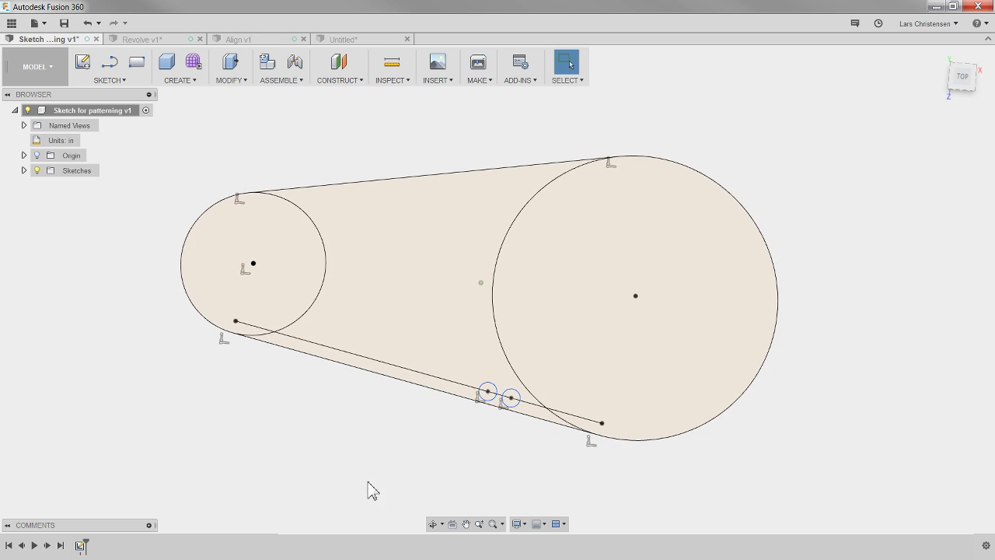
pyautogui.click(964, 84)
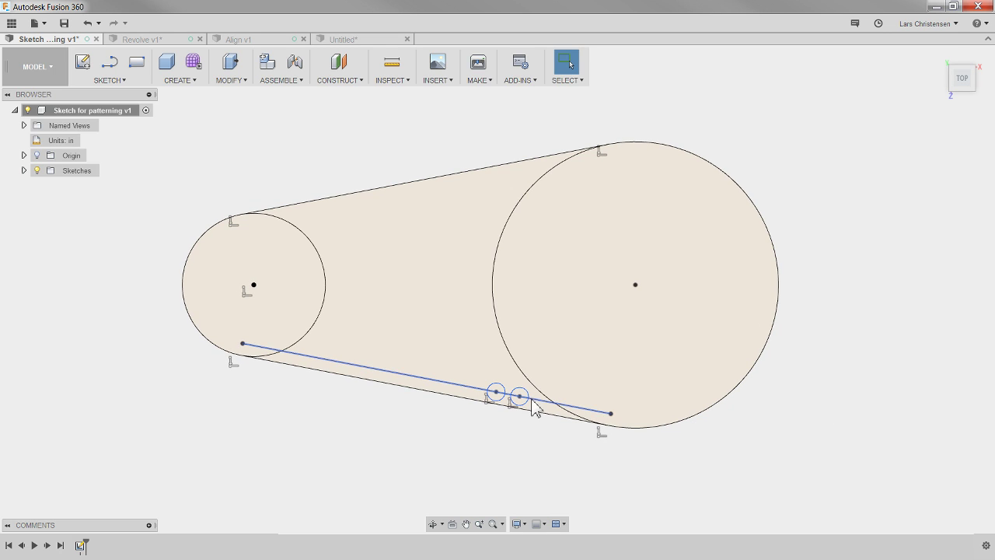
pyautogui.rightClick(79, 545)
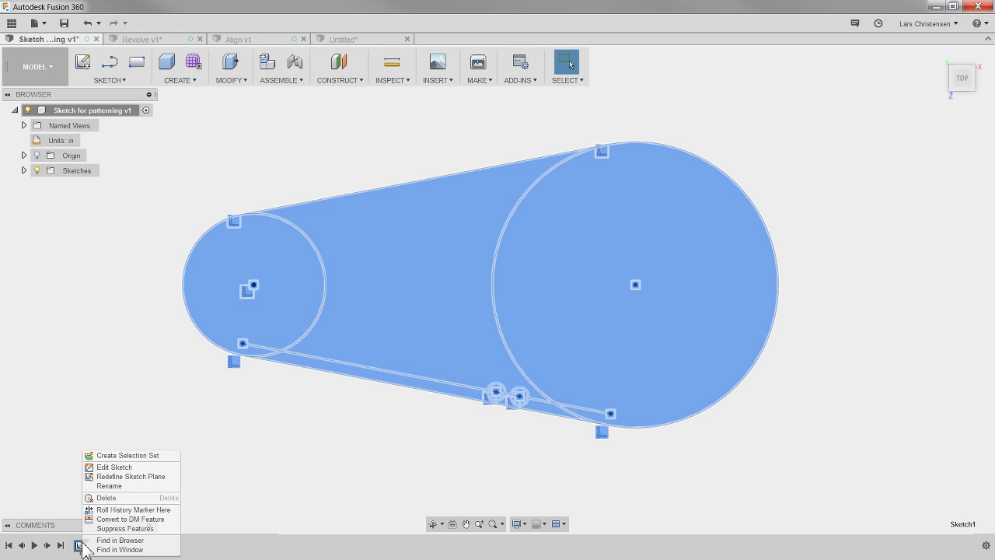
pyautogui.click(114, 467)
pyautogui.scroll(1, 519, 432)
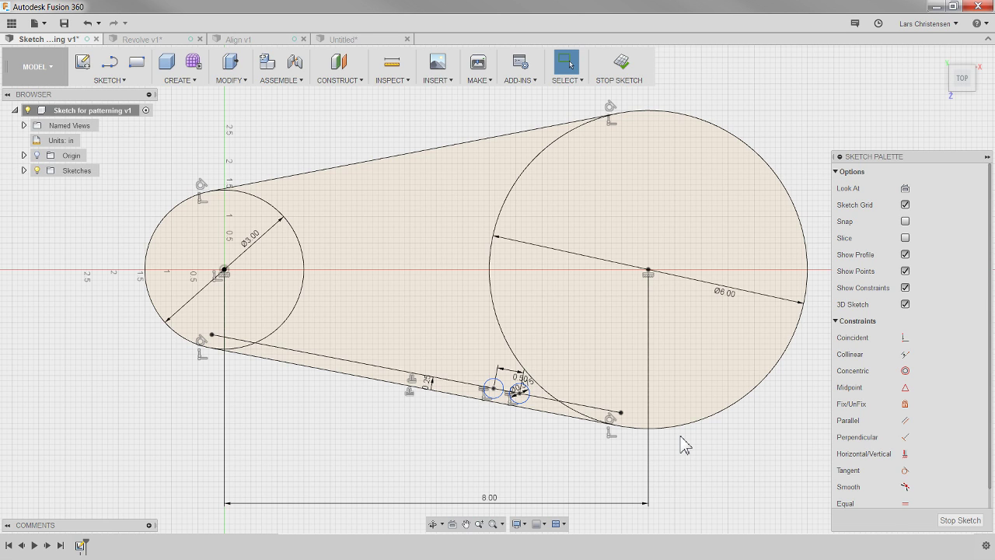
# Preview a rectangular sketch pattern of the large circle with 3 instances over about 9.25 in along the horizontal axis, and cancel it.
pyautogui.press('F6')
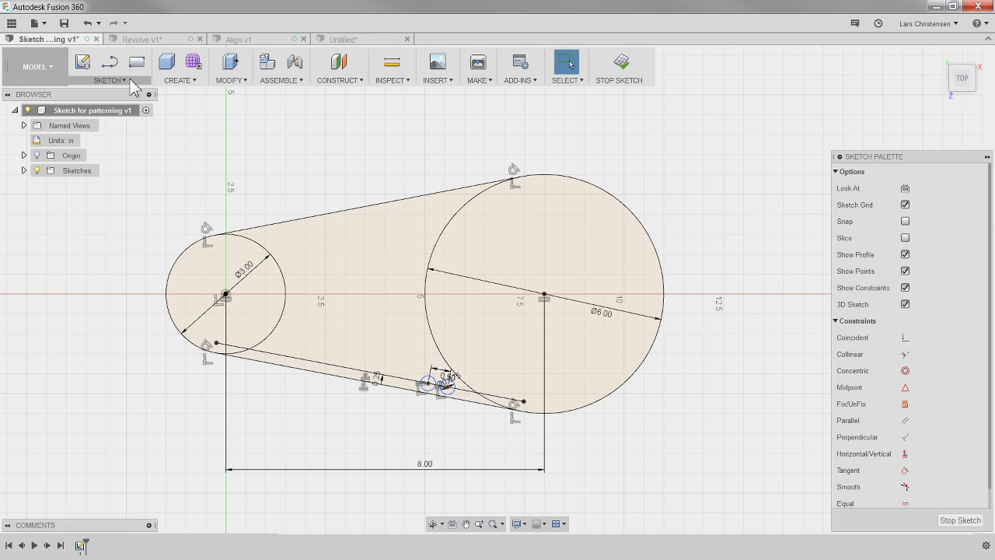
pyautogui.click(125, 81)
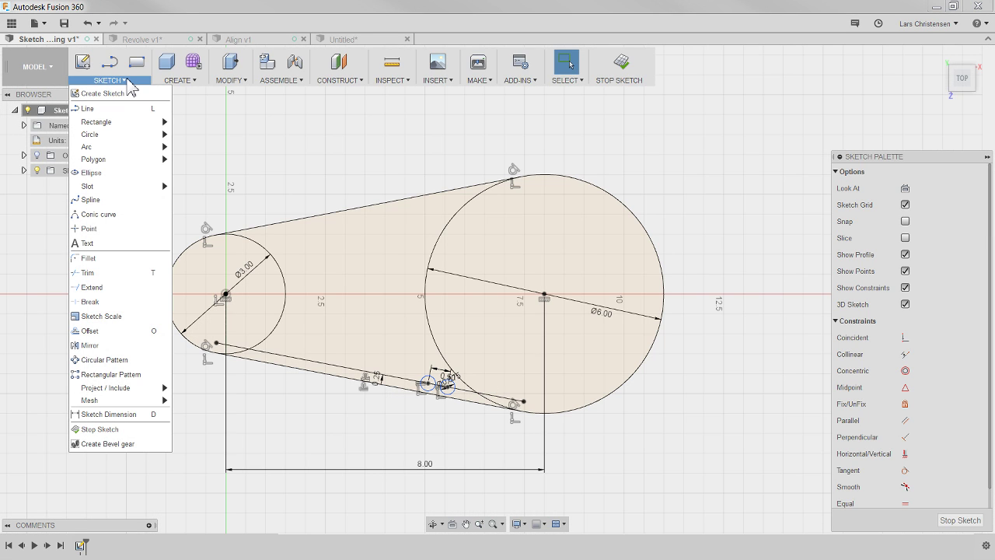
pyautogui.click(125, 375)
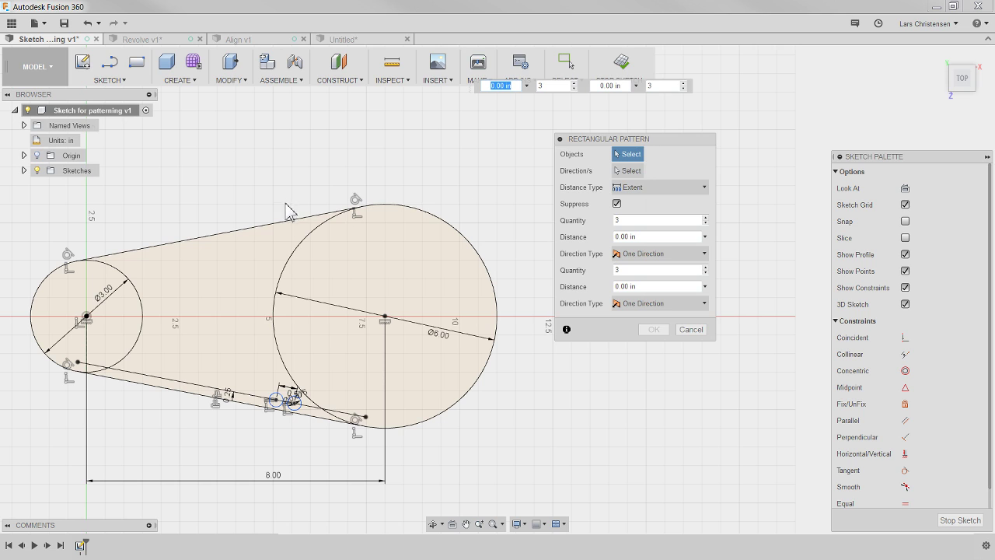
pyautogui.click(306, 242)
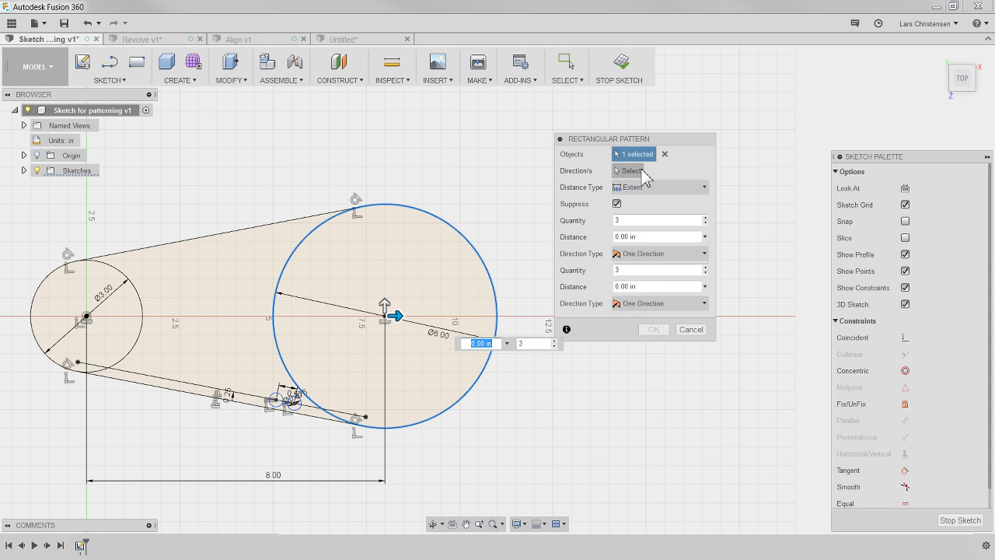
pyautogui.moveTo(398, 317); pyautogui.dragTo(742, 317)
pyautogui.scroll(-2, 247, 419)
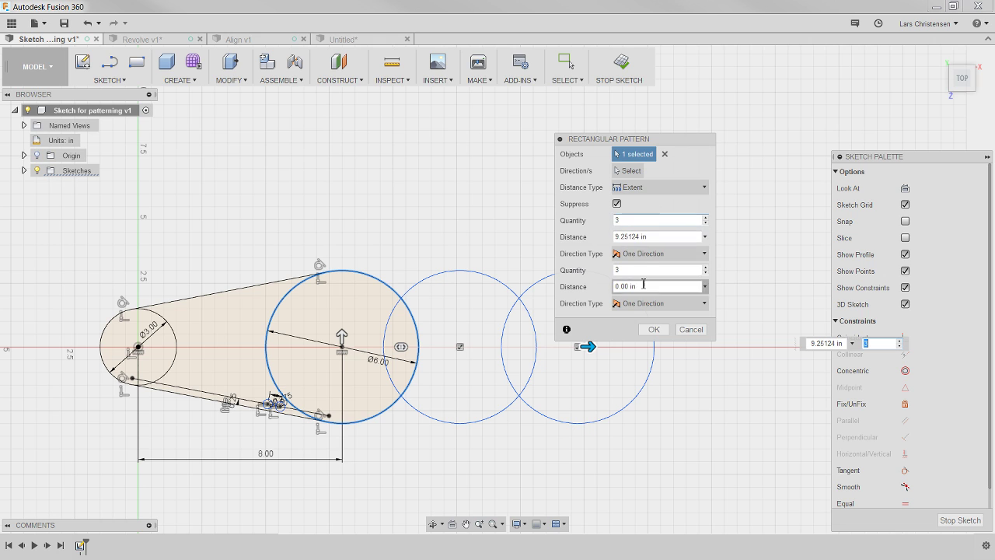
pyautogui.click(691, 329)
pyautogui.scroll(3, 140, 416)
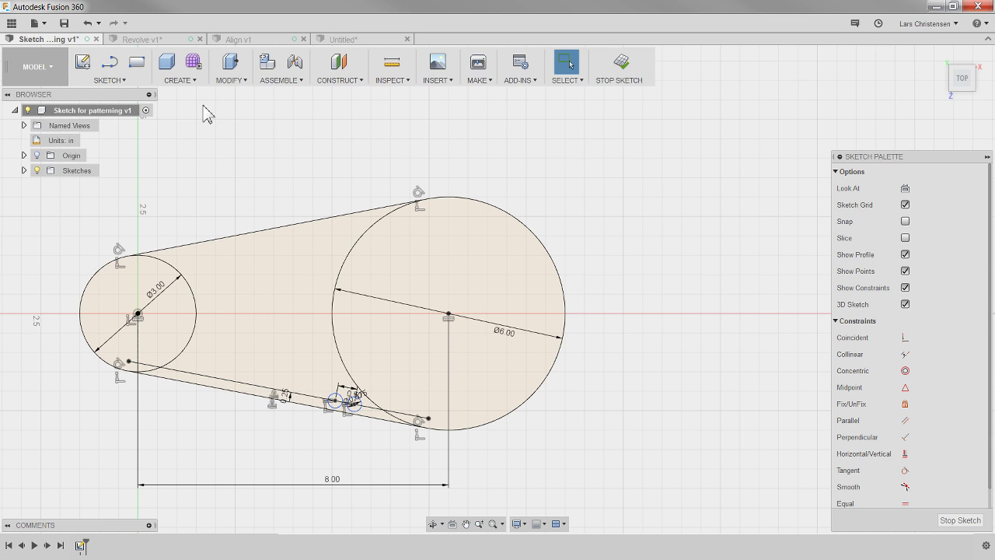
pyautogui.click(186, 83)
pyautogui.moveTo(175, 312)
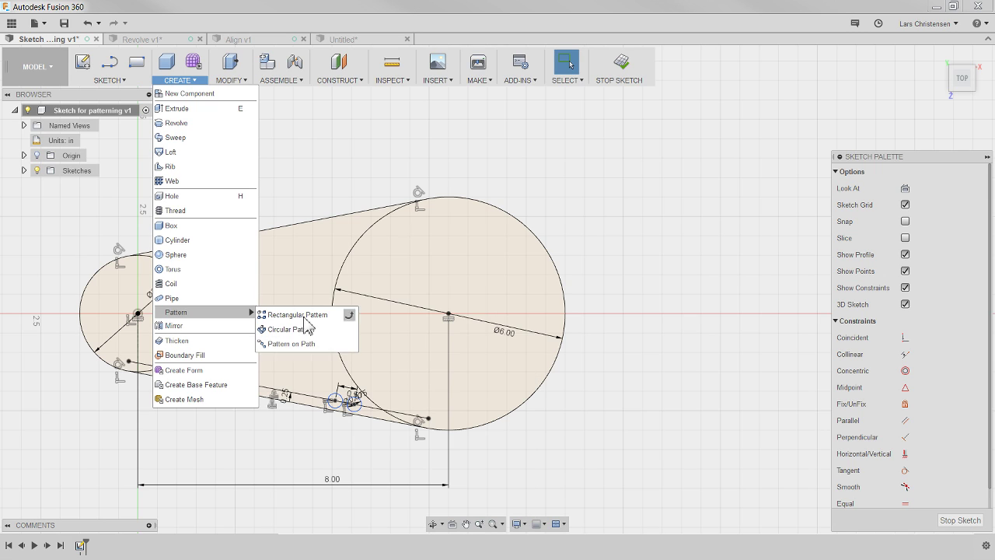
pyautogui.click(305, 189)
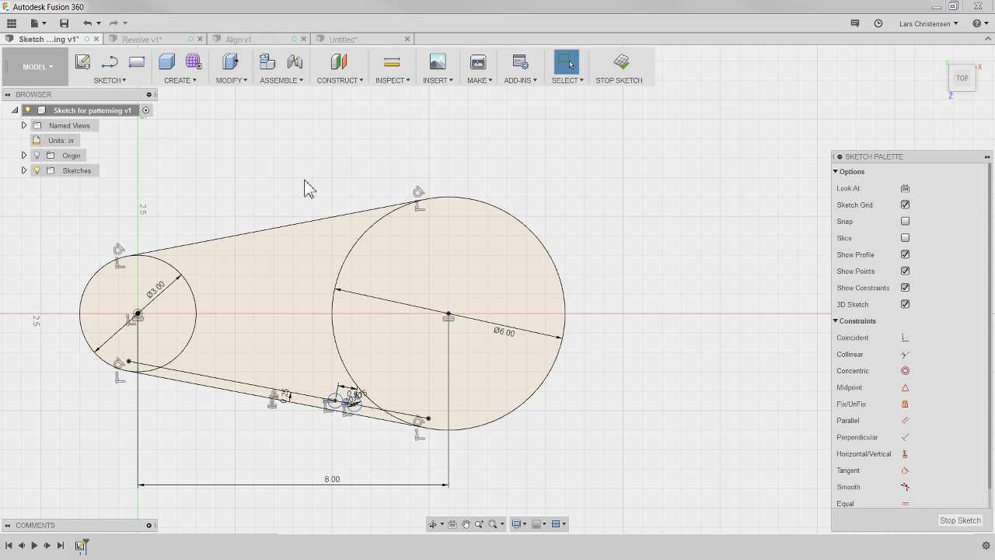
# Delete the small circle on the offset line that carries no diameter dimension, keeping the 0.375 in circle.
pyautogui.scroll(10, 350, 429)
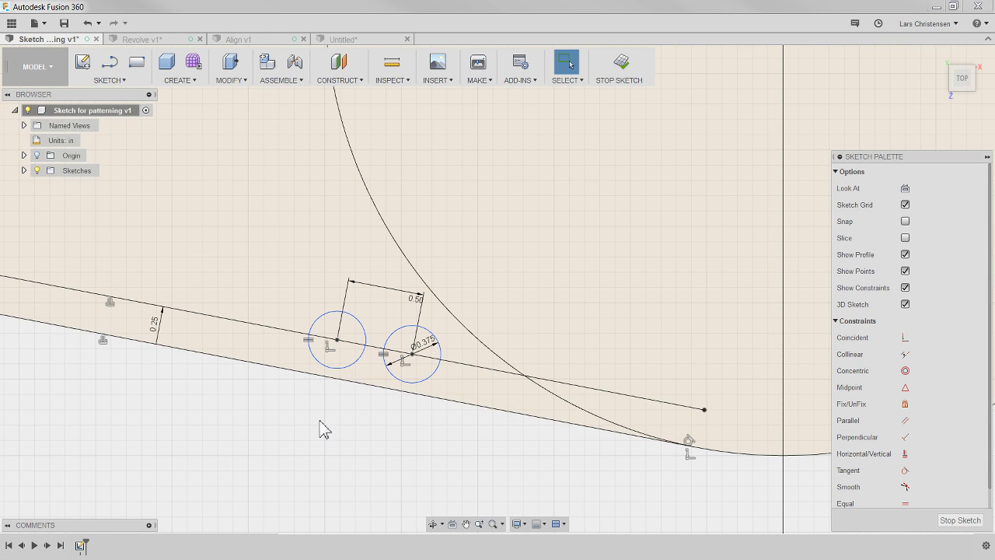
pyautogui.click(327, 370)
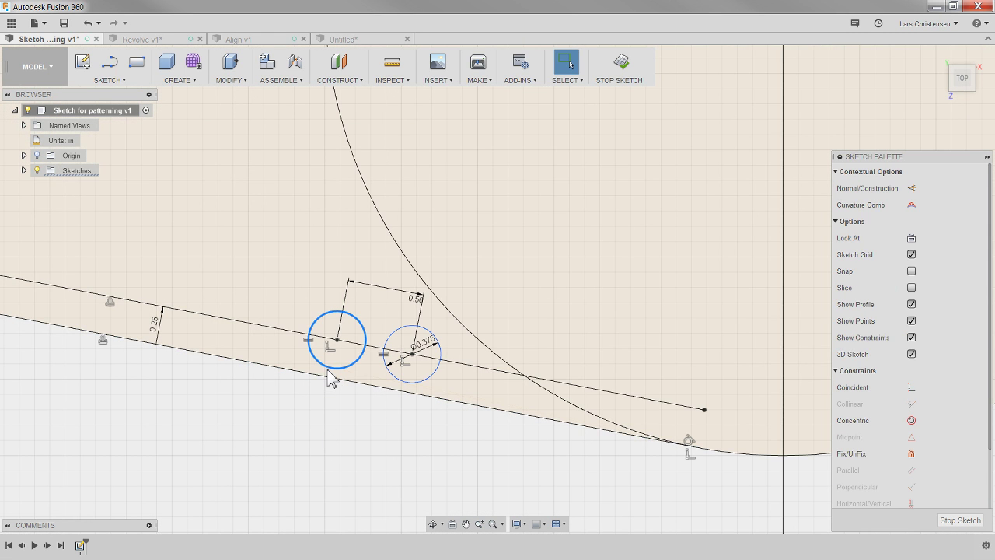
pyautogui.press('Delete')
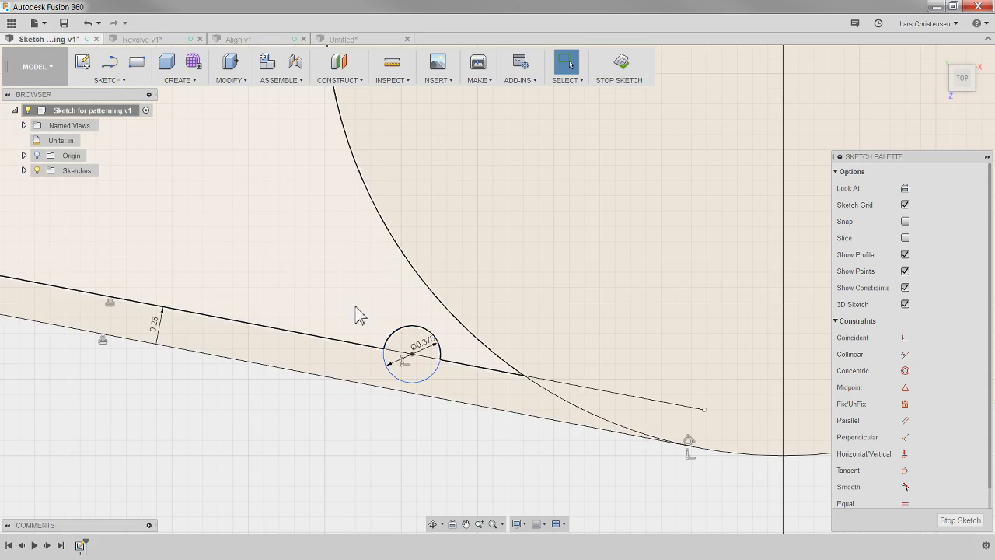
# Extrude all profiles of the plate outline except the small hole circle by 0.25 in as a new body.
pyautogui.scroll(-3, 357, 457)
pyautogui.scroll(-5, 363, 455)
pyautogui.moveTo(365, 488)
pyautogui.keyDown('shift'); pyautogui.mouseDown(button='middle')
pyautogui.moveTo(350, 501)
pyautogui.moveTo(318, 480)
pyautogui.moveTo(284, 398)
pyautogui.moveTo(287, 456)
pyautogui.mouseUp(button='middle'); pyautogui.keyUp('shift')
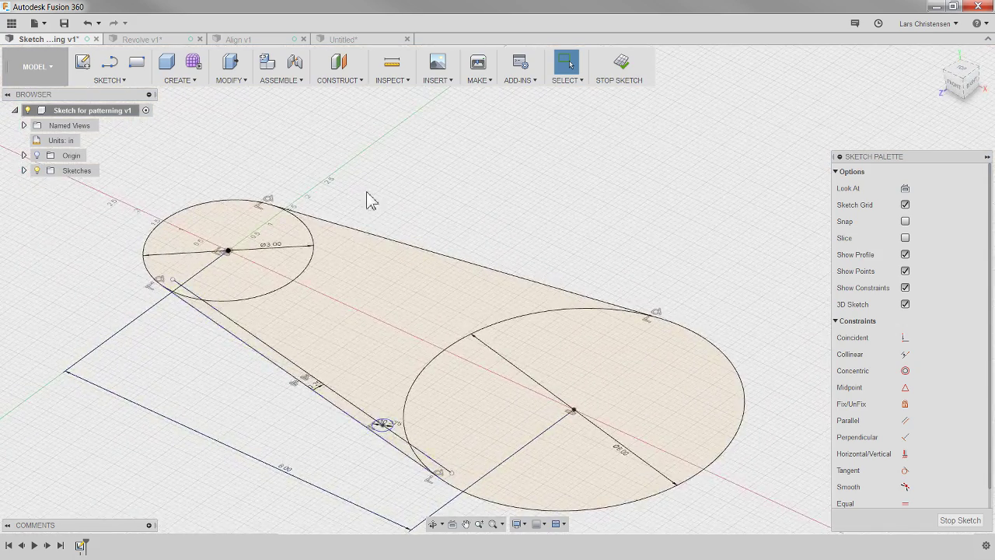
pyautogui.press('q')
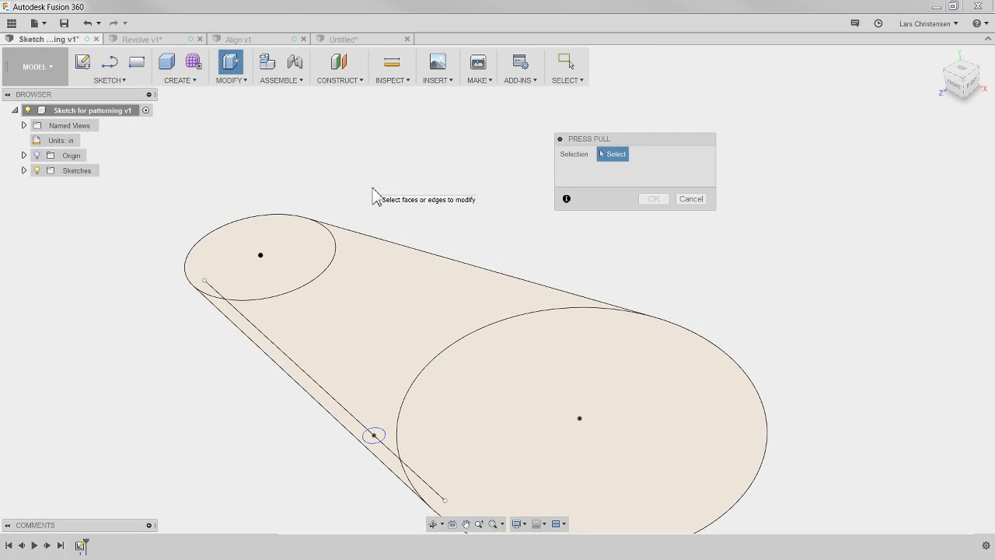
pyautogui.click(304, 256)
pyautogui.click(443, 255)
pyautogui.click(322, 410)
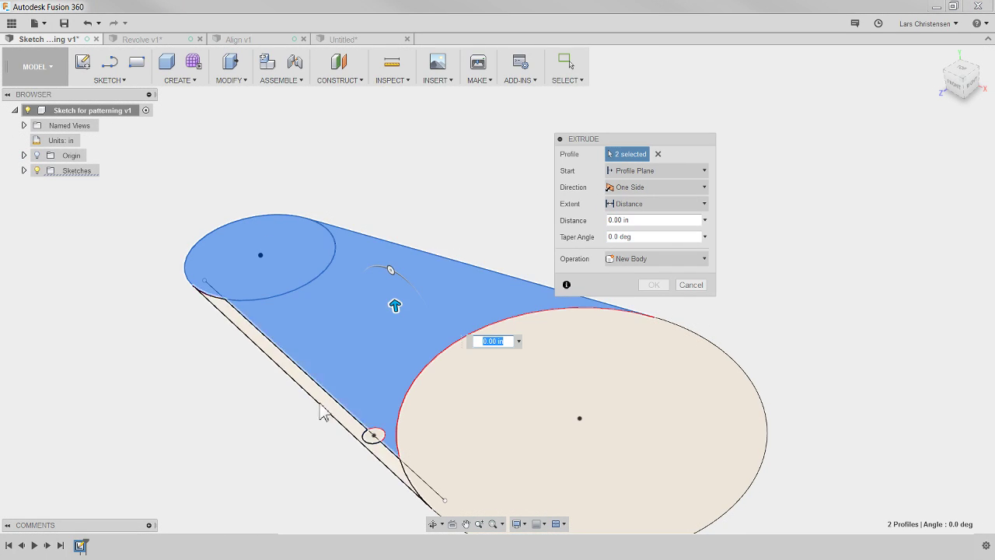
pyautogui.click(445, 420)
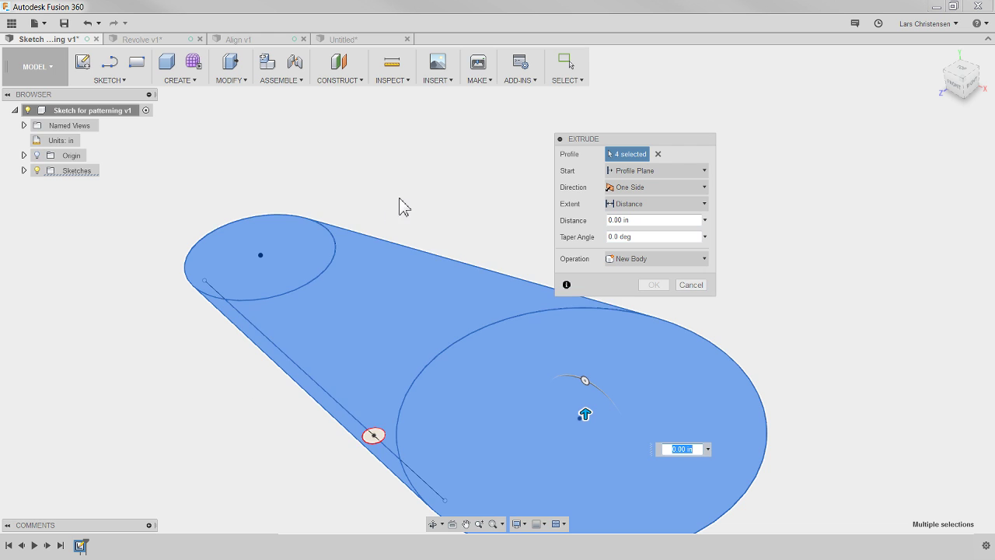
pyautogui.keyDown('shift'); pyautogui.moveTo(402, 204); pyautogui.dragTo(386, 394, button='middle'); pyautogui.keyUp('shift')
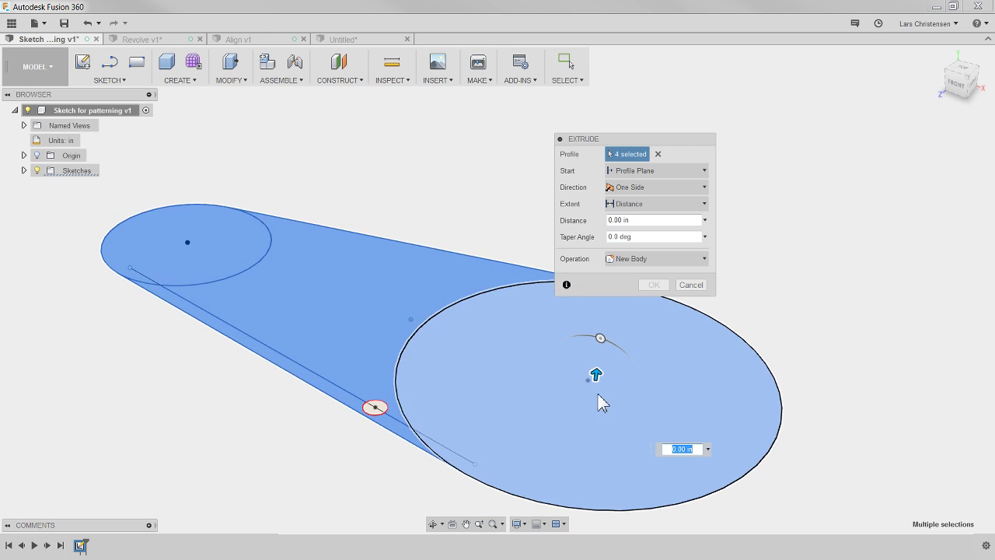
pyautogui.moveTo(595, 379); pyautogui.dragTo(590, 366)
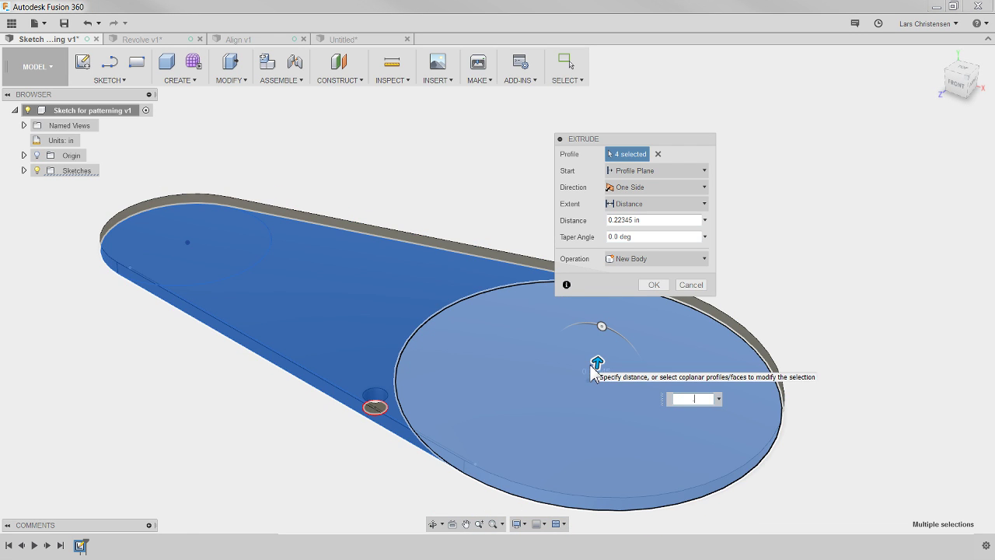
pyautogui.write('.25')
pyautogui.press('Return')
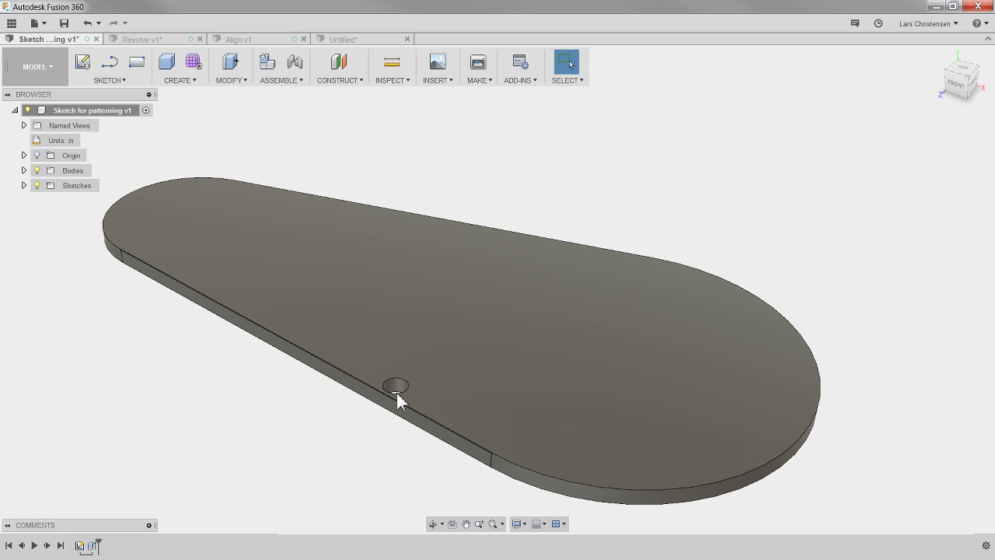
# Start a Pattern on Path with the Faces pattern type and select the hole's cylindrical face as the object.
pyautogui.keyDown('shift'); pyautogui.moveTo(271, 472); pyautogui.dragTo(260, 465, button='middle'); pyautogui.keyUp('shift')
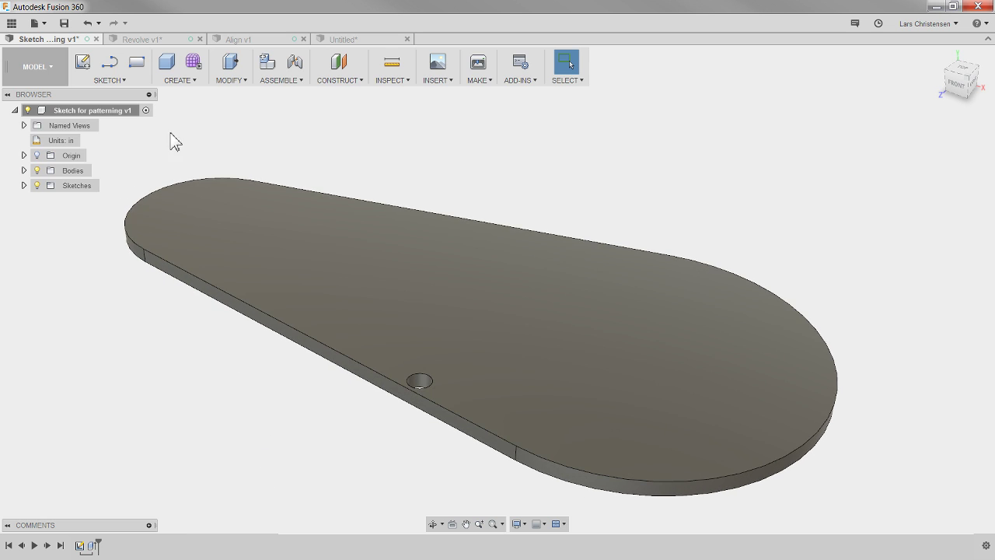
pyautogui.click(173, 84)
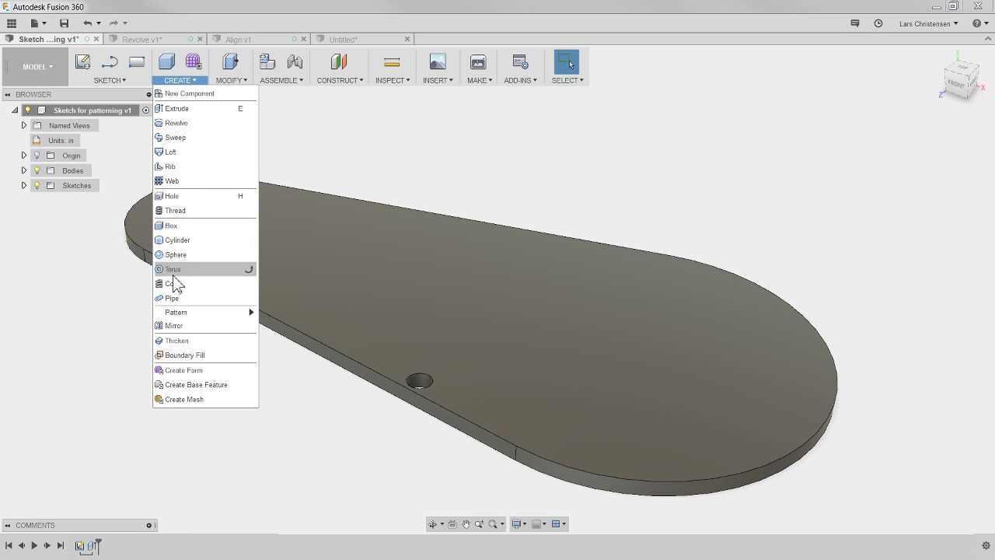
pyautogui.moveTo(175, 313)
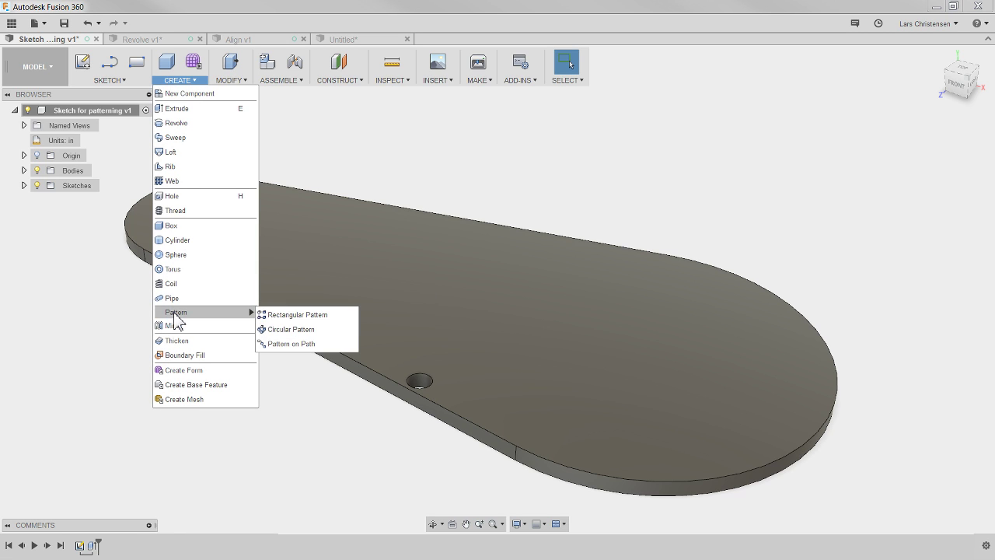
pyautogui.click(292, 343)
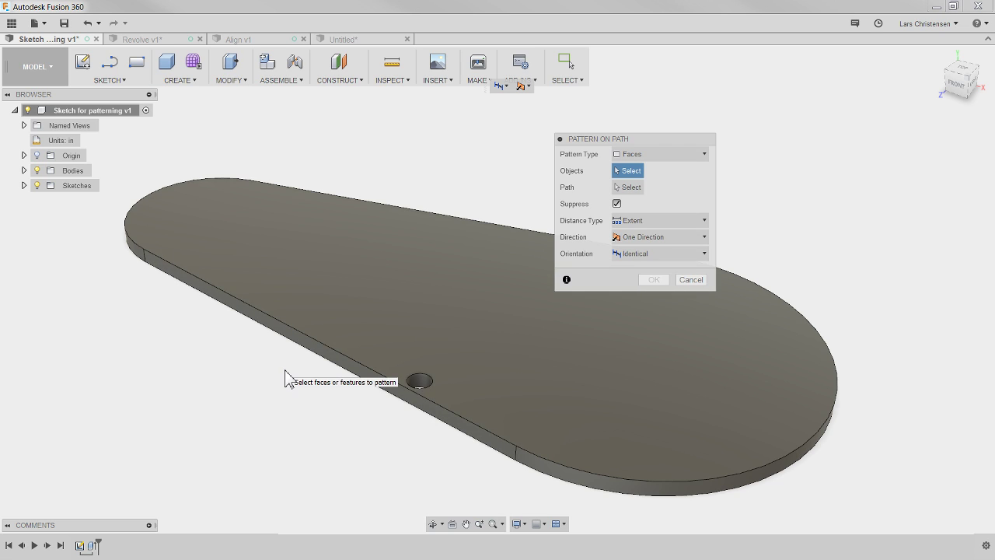
pyautogui.click(656, 153)
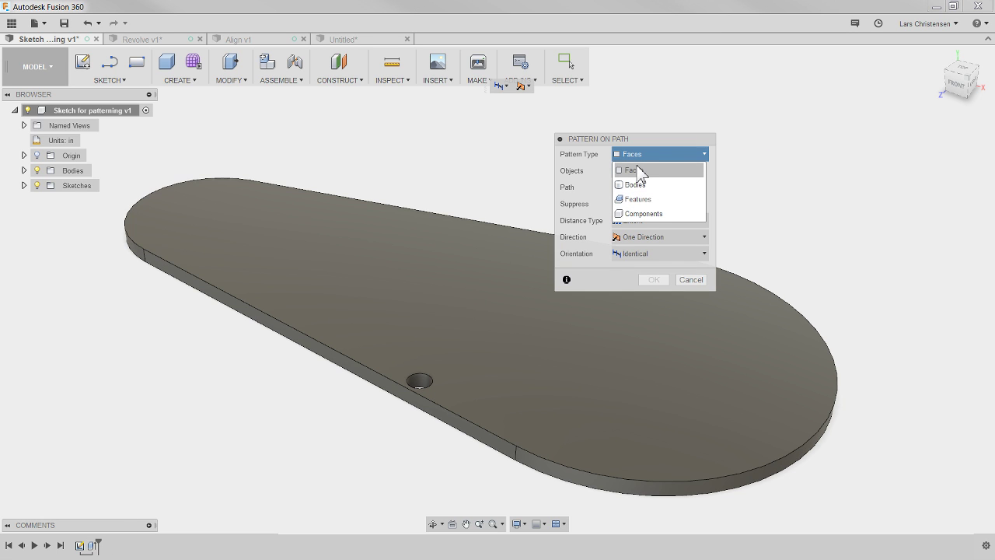
pyautogui.click(636, 170)
pyautogui.scroll(5, 426, 389)
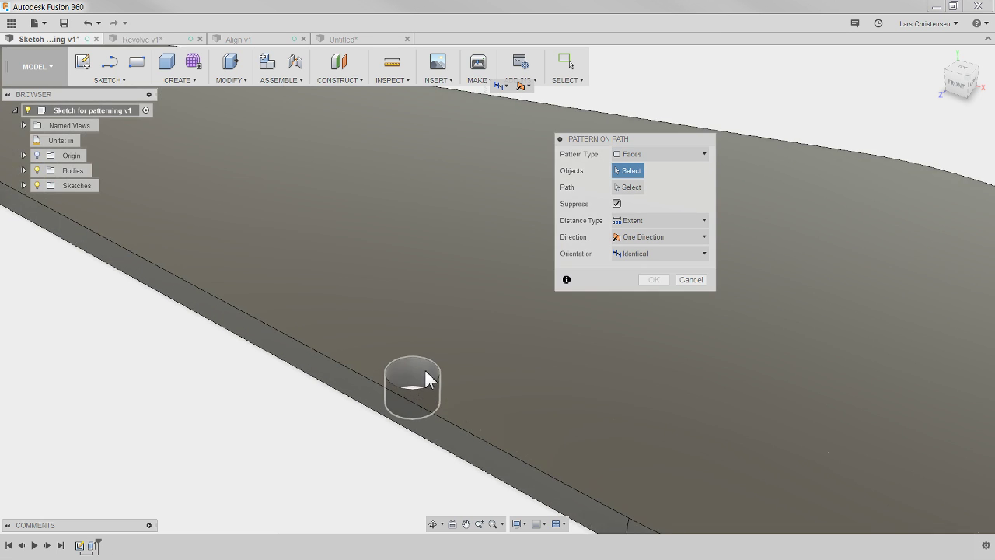
pyautogui.click(428, 381)
pyautogui.scroll(-5, 182, 493)
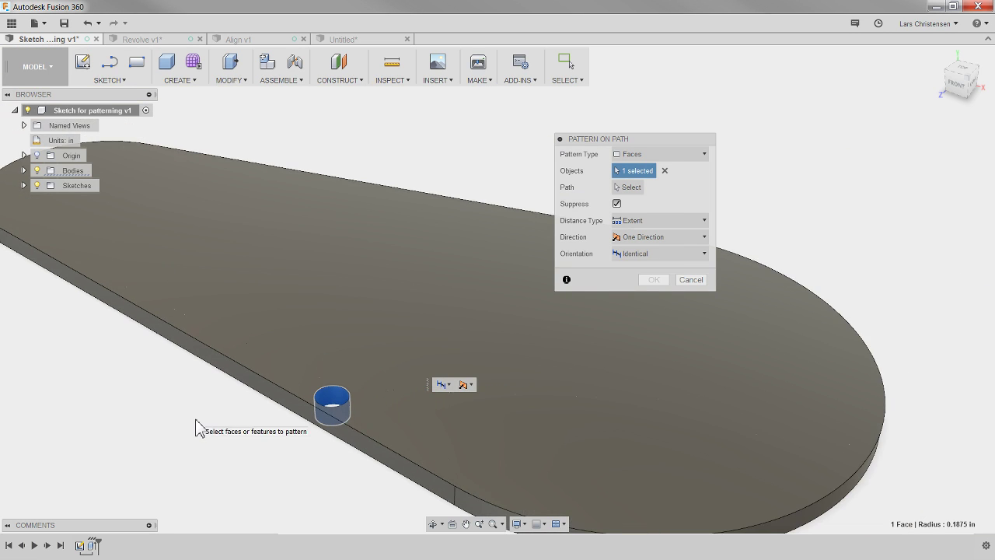
pyautogui.scroll(-5, 211, 408)
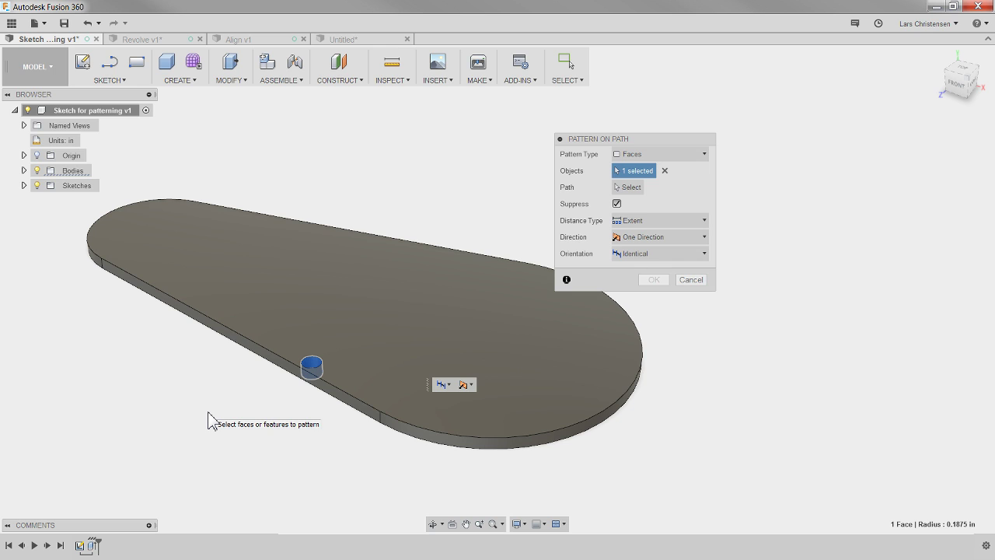
# Use the plate's top outer edge as the pattern path, with a distance of 0.5 in and a quantity of 50.
pyautogui.click(639, 189)
pyautogui.click(354, 404)
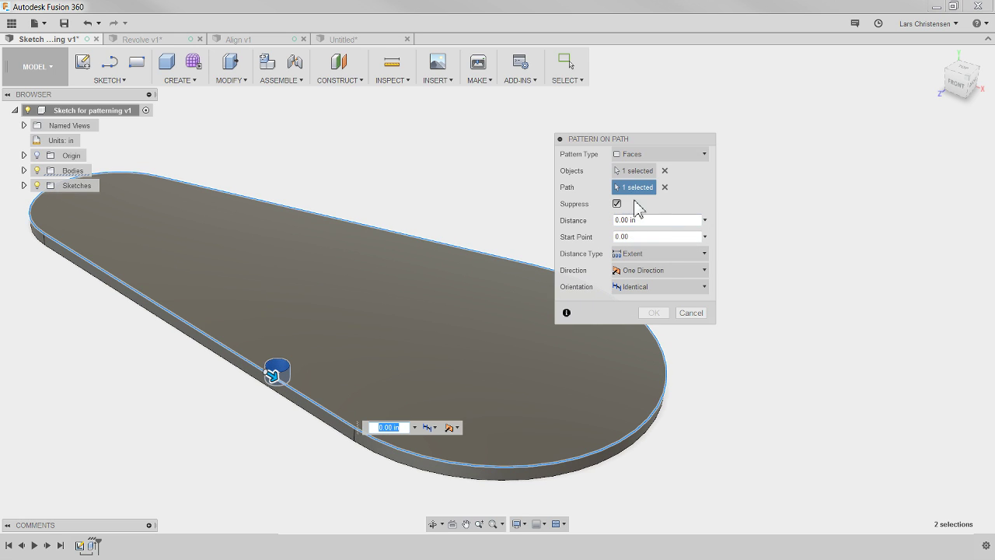
pyautogui.click(672, 220)
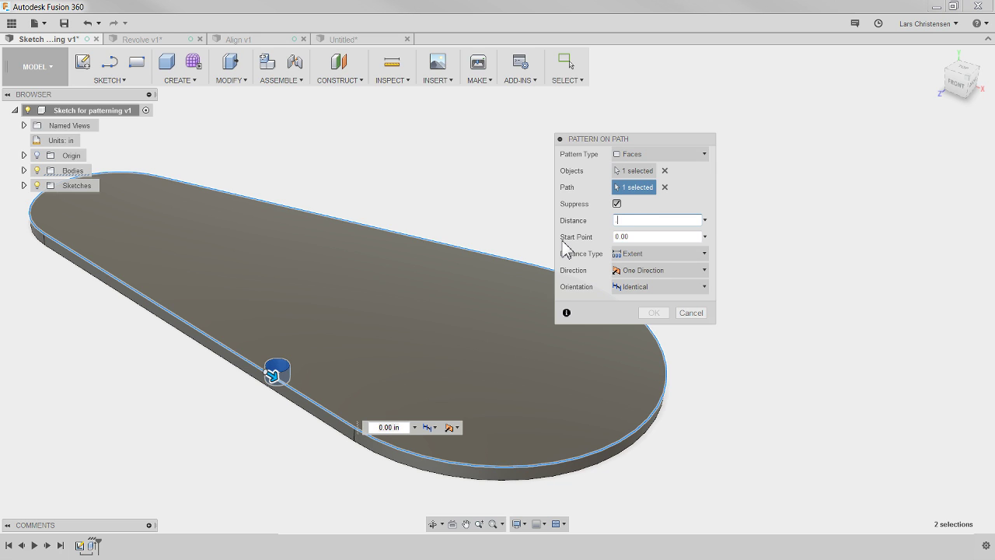
pyautogui.press('Return')
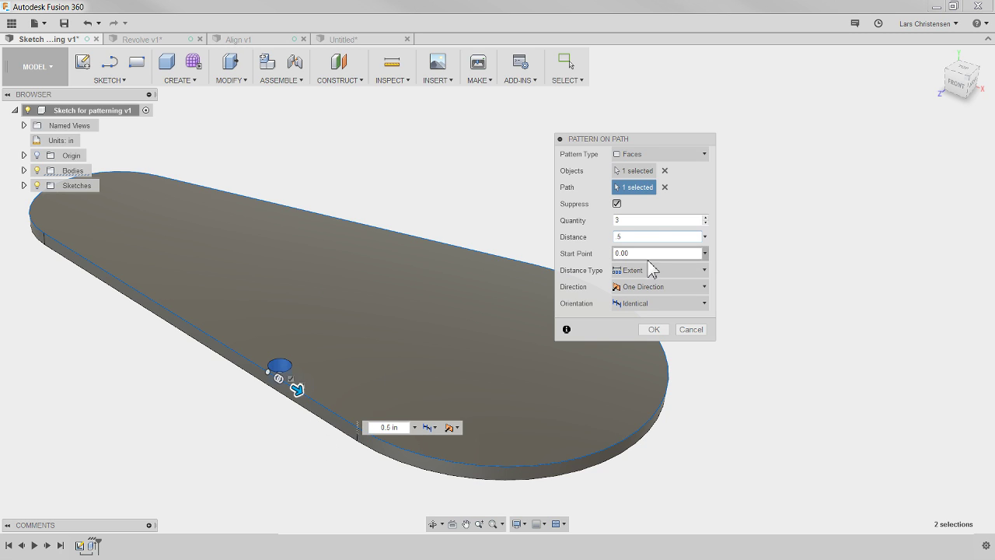
pyautogui.click(645, 219)
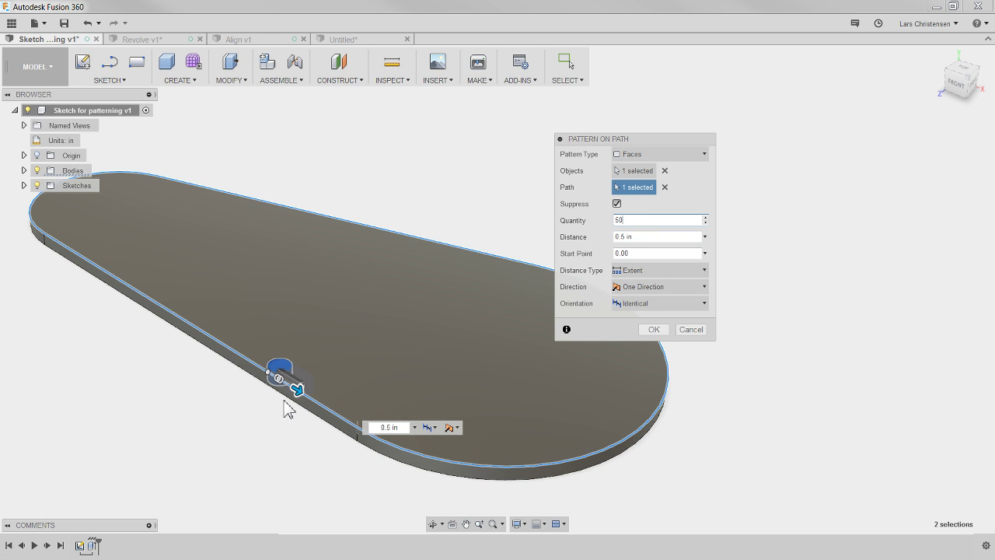
pyautogui.keyDown('shift'); pyautogui.moveTo(287, 454); pyautogui.dragTo(321, 530, button='middle'); pyautogui.keyUp('shift')
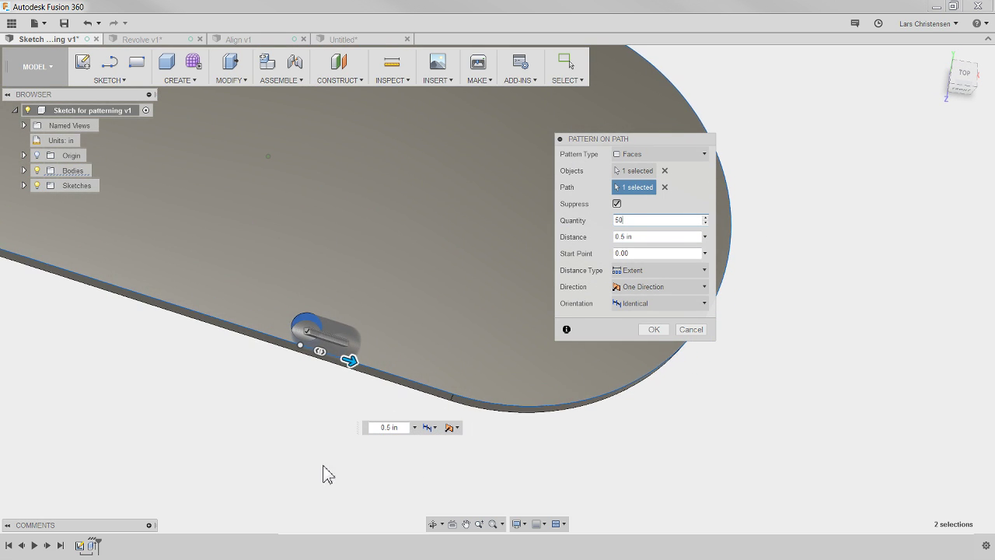
# Change the path pattern's distance type to Spacing and set the distance to 0.5 in.
pyautogui.click(665, 268)
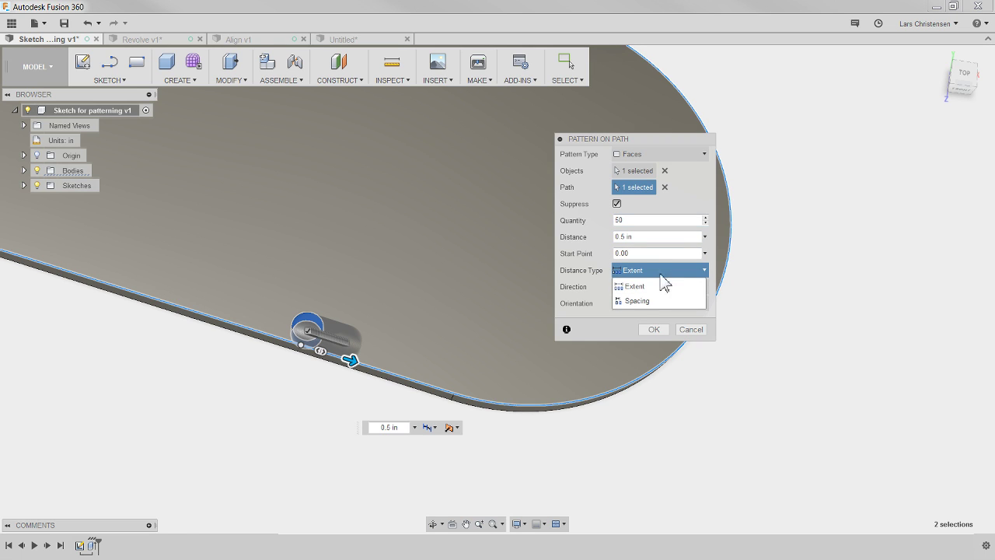
pyautogui.click(641, 300)
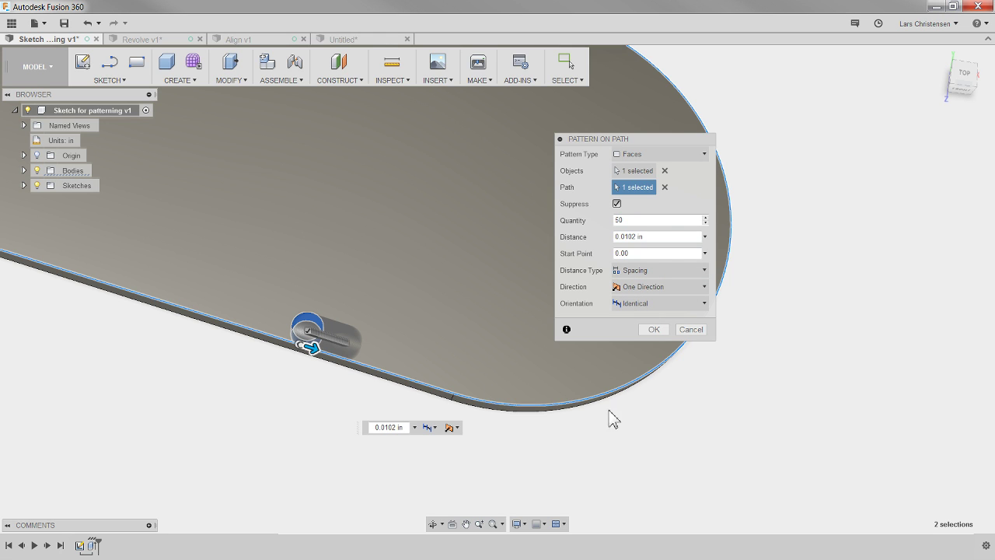
pyautogui.click(577, 236)
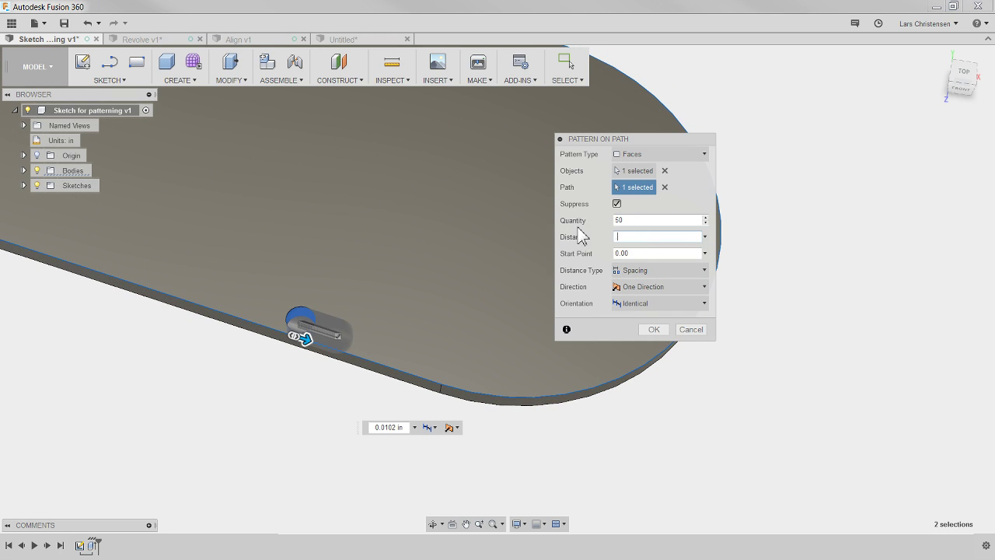
pyautogui.scroll(-4, 319, 373)
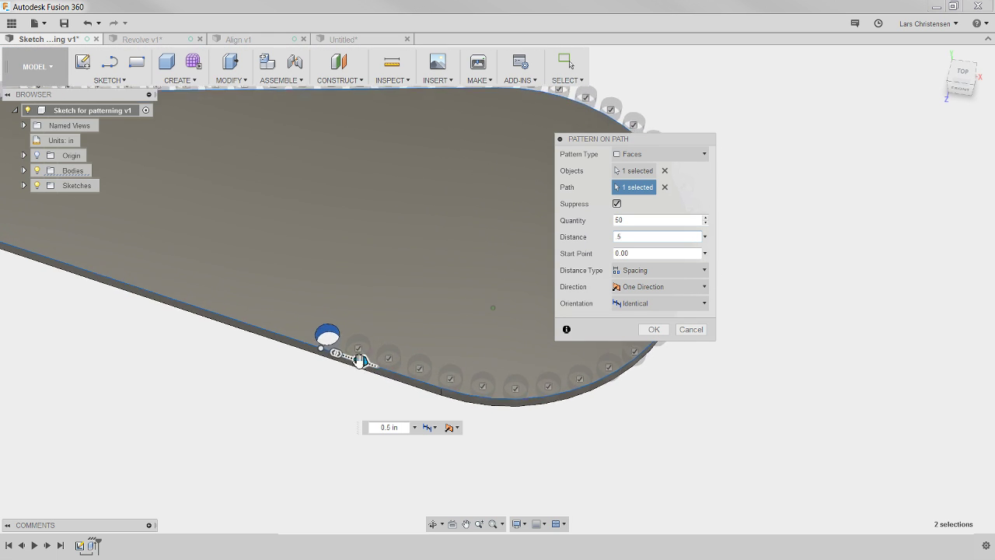
# Set the path pattern's orientation to Path Direction so the holes follow the plate's outline.
pyautogui.scroll(-3, 468, 412)
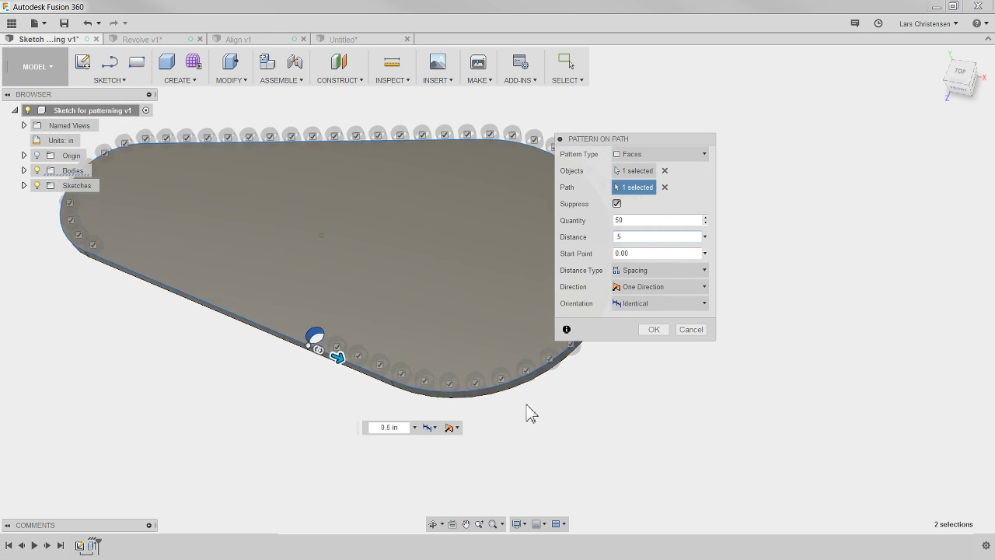
pyautogui.keyDown('shift'); pyautogui.moveTo(517, 413); pyautogui.dragTo(234, 310, button='middle'); pyautogui.keyUp('shift')
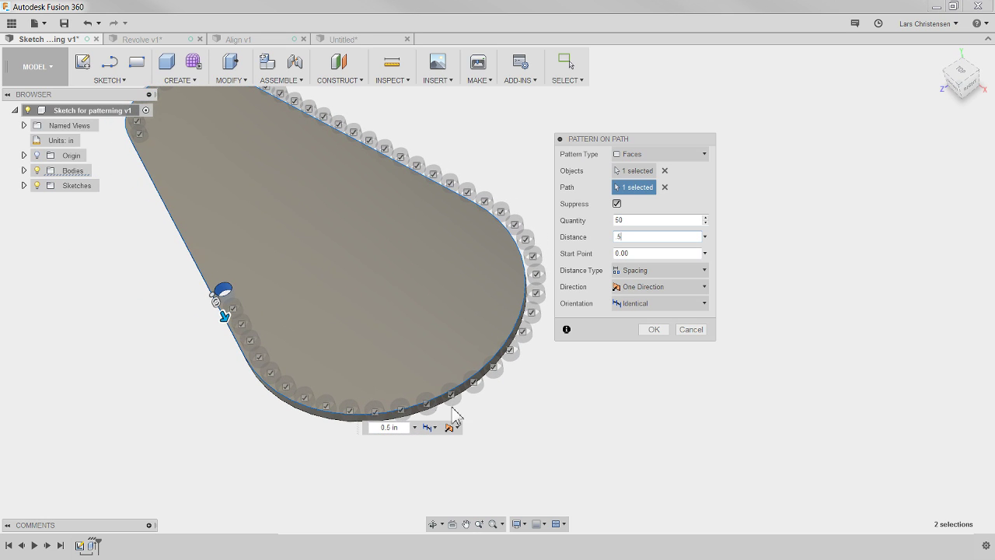
pyautogui.keyDown('shift'); pyautogui.moveTo(505, 368); pyautogui.dragTo(395, 198, button='middle'); pyautogui.keyUp('shift')
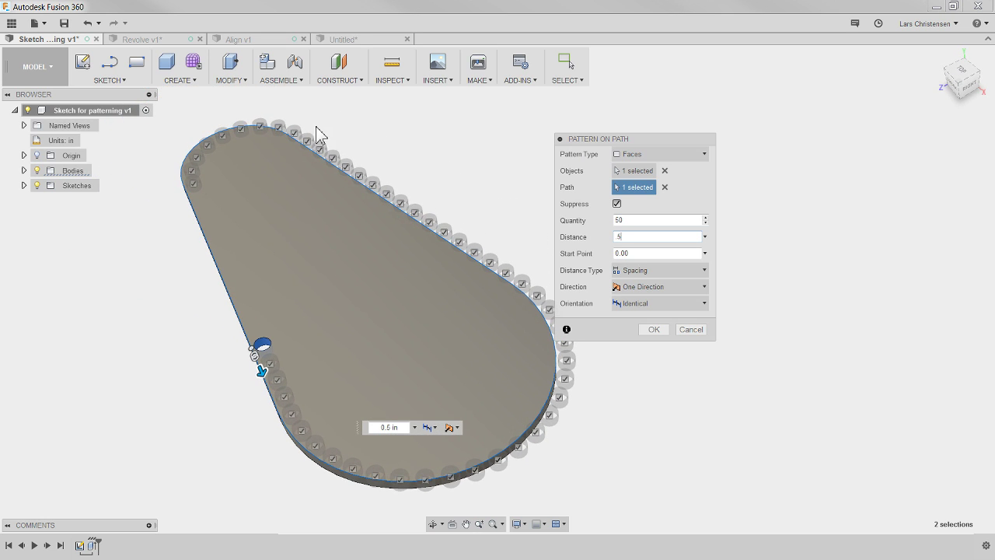
pyautogui.keyDown('shift'); pyautogui.moveTo(203, 165); pyautogui.dragTo(591, 326, button='middle'); pyautogui.keyUp('shift')
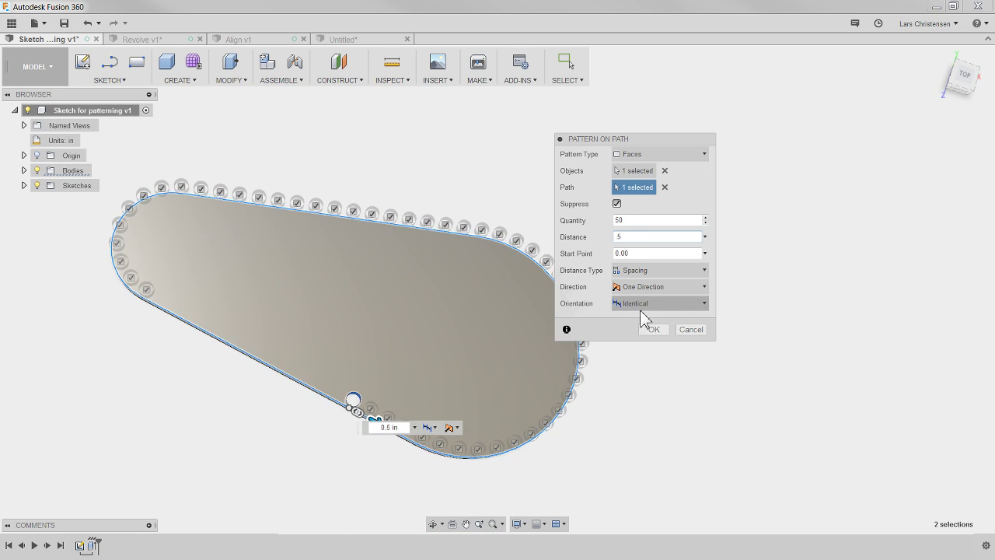
pyautogui.click(682, 309)
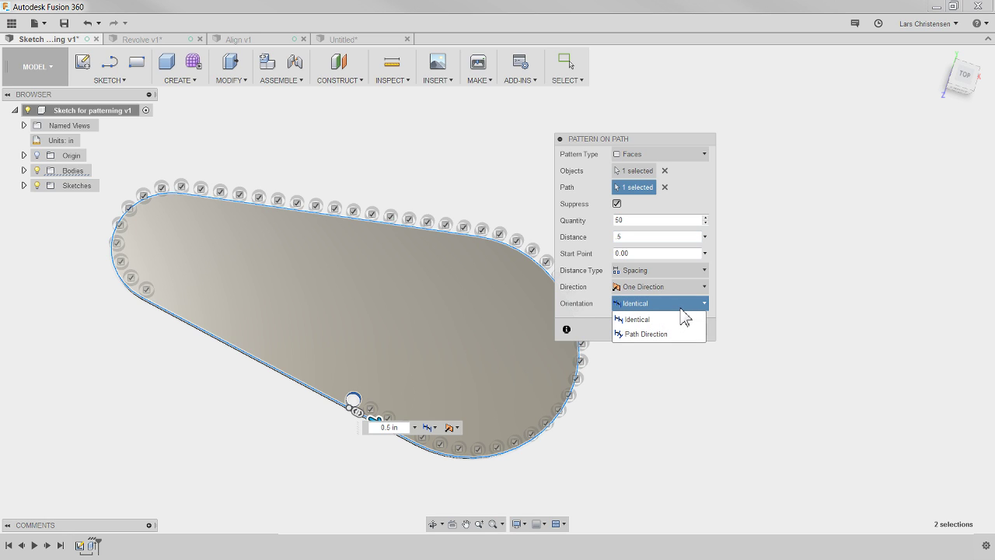
pyautogui.click(639, 334)
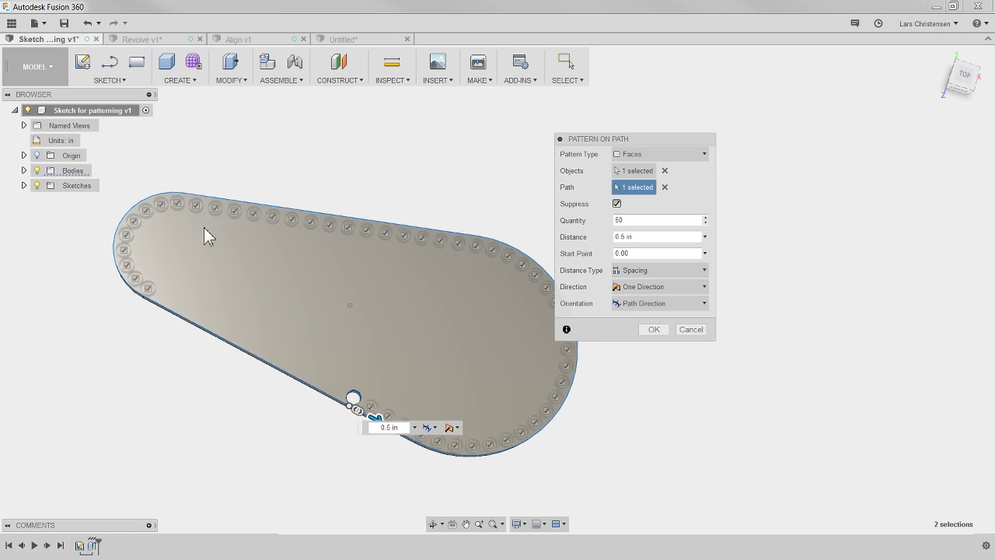
# Set the path pattern's quantity to 61 and complete the hole pattern around the plate.
pyautogui.keyDown('shift'); pyautogui.moveTo(205, 226); pyautogui.dragTo(228, 274, button='middle'); pyautogui.keyUp('shift')
pyautogui.click(645, 220)
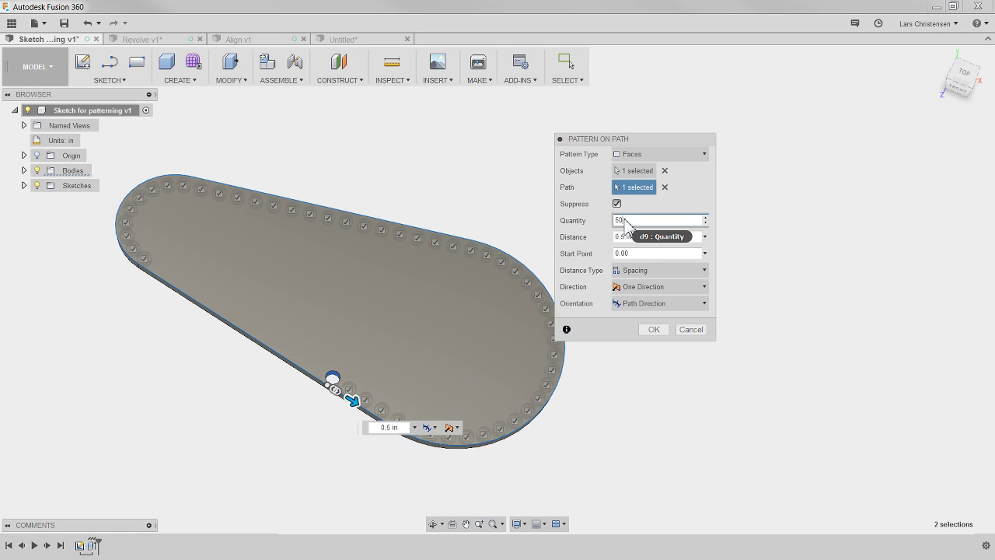
pyautogui.write('61')
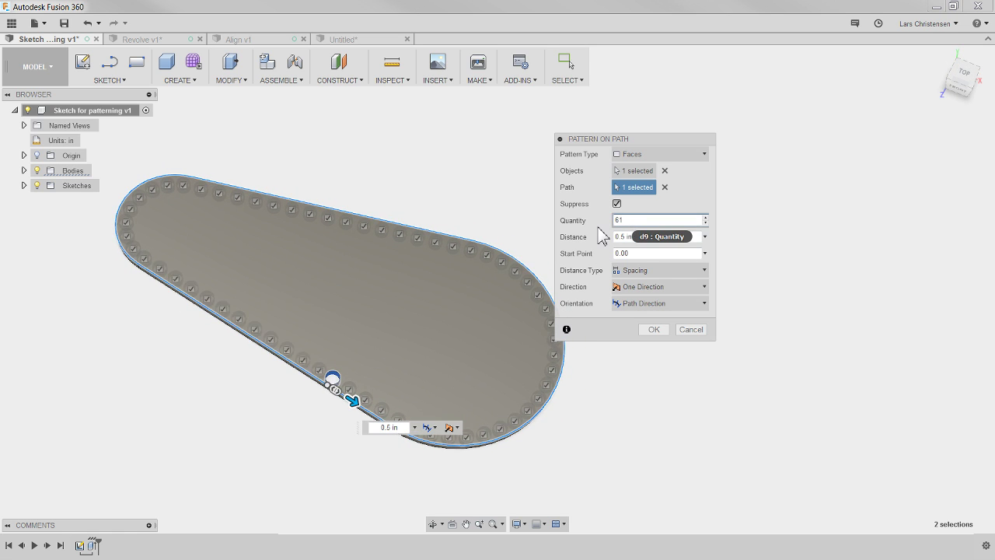
pyautogui.press('Return')
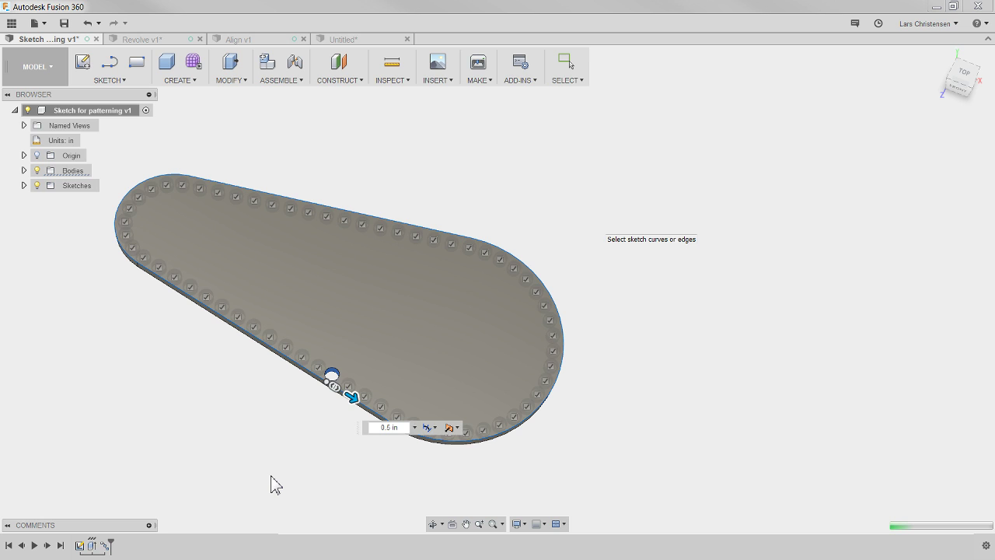
pyautogui.scroll(3, 262, 462)
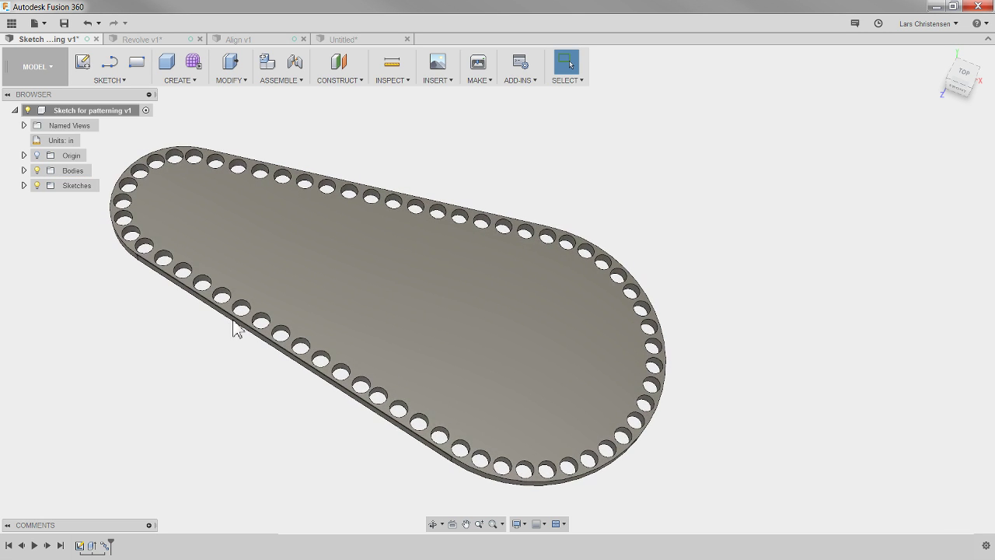
pyautogui.keyDown('shift'); pyautogui.moveTo(710, 376); pyautogui.dragTo(688, 320, button='middle'); pyautogui.keyUp('shift')
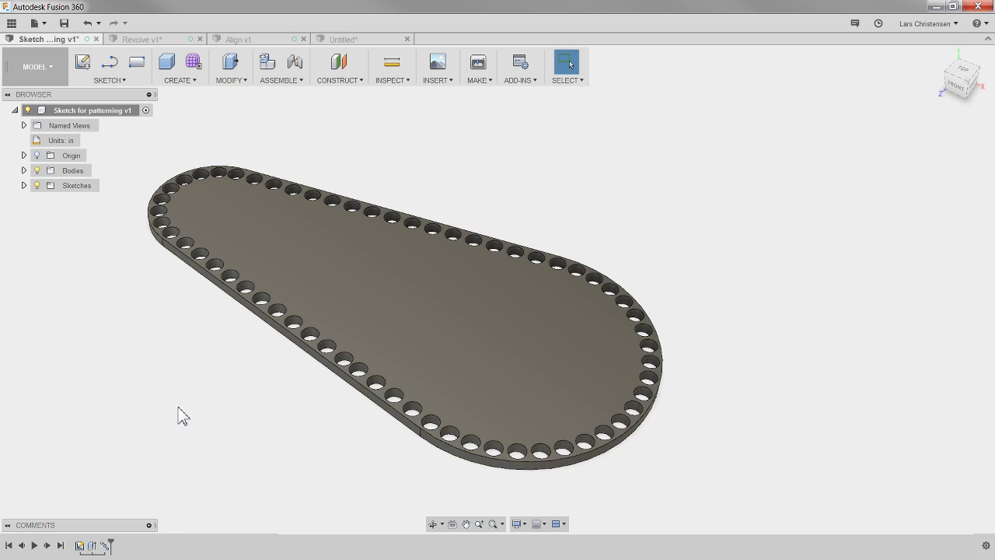
# Reopen the hole pattern's settings to review the available pattern commands and its orientation option, and close them.
pyautogui.rightClick(104, 546)
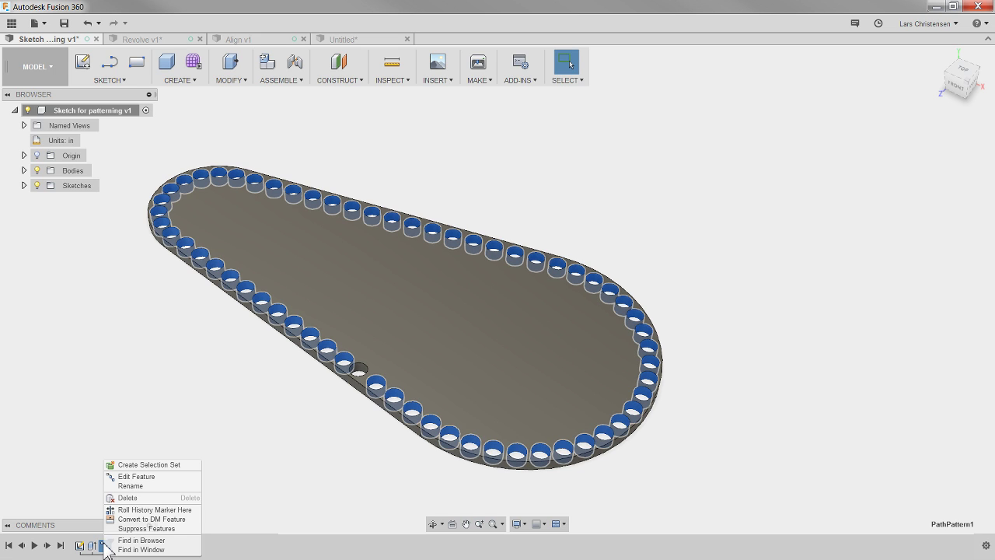
pyautogui.click(132, 476)
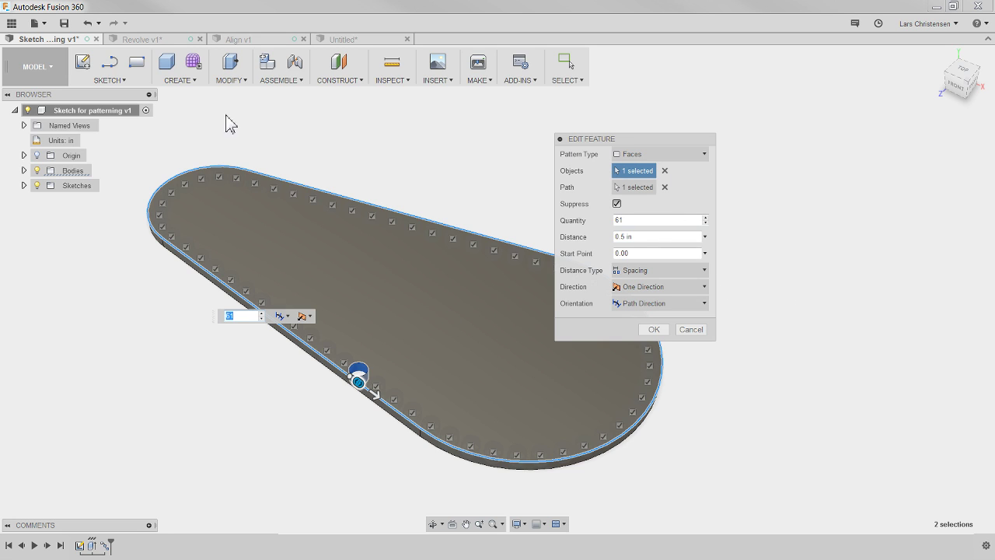
pyautogui.click(177, 80)
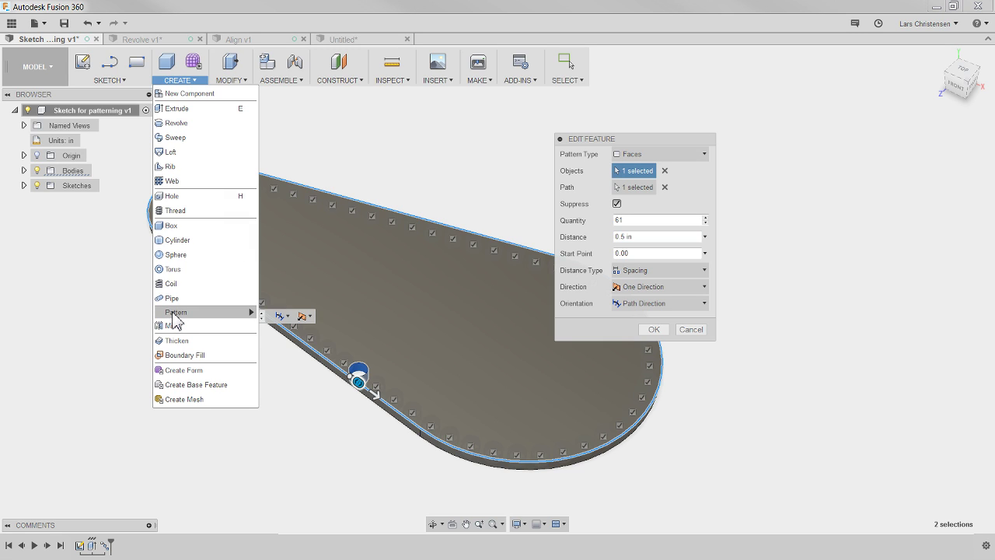
pyautogui.moveTo(173, 314)
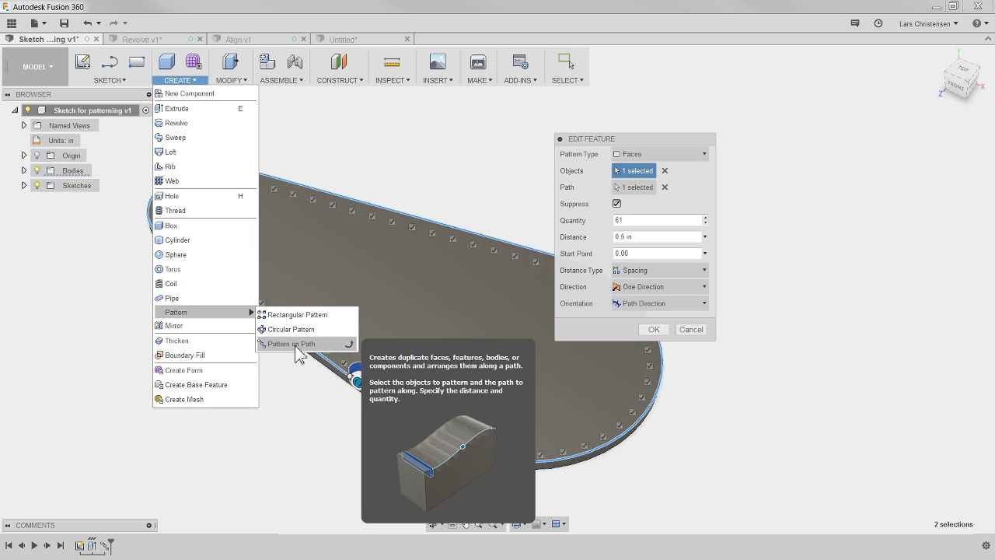
pyautogui.click(471, 151)
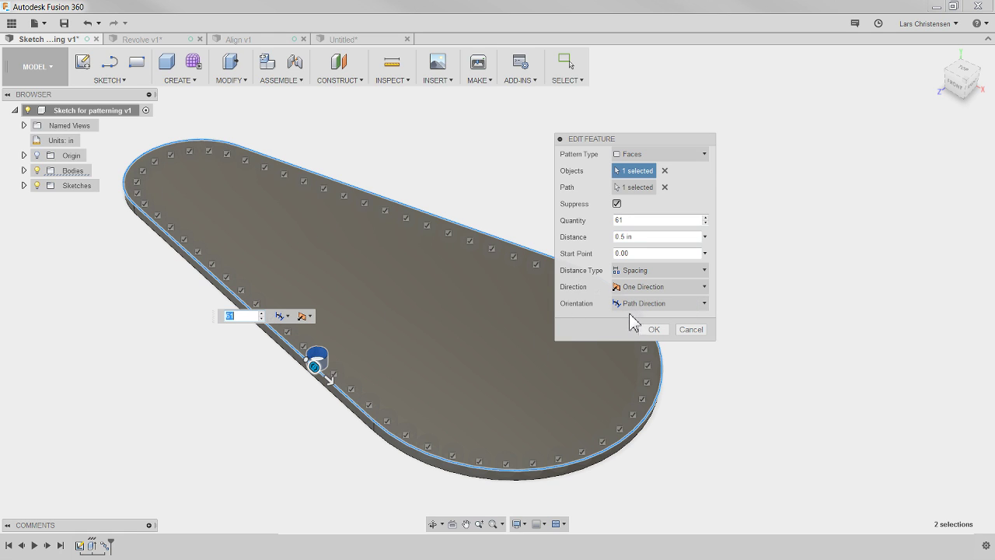
pyautogui.click(650, 306)
pyautogui.click(671, 304)
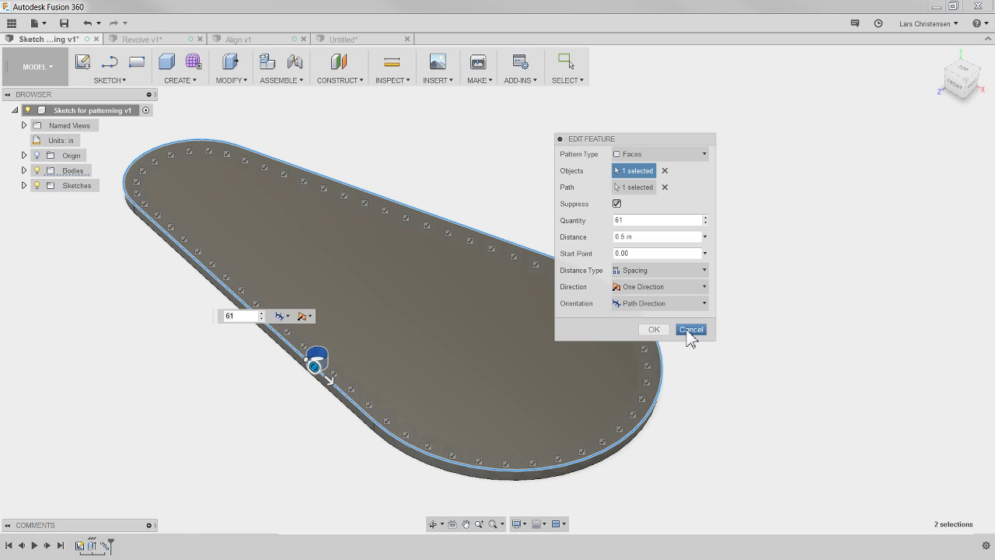
pyautogui.click(690, 331)
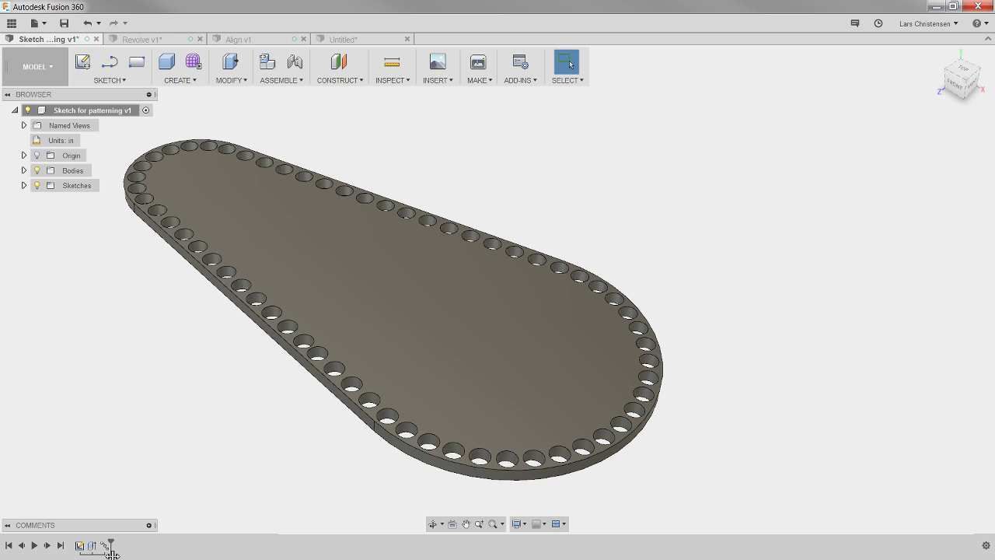
# Delete the hole's path pattern and open the plate's base sketch for editing.
pyautogui.click(107, 547)
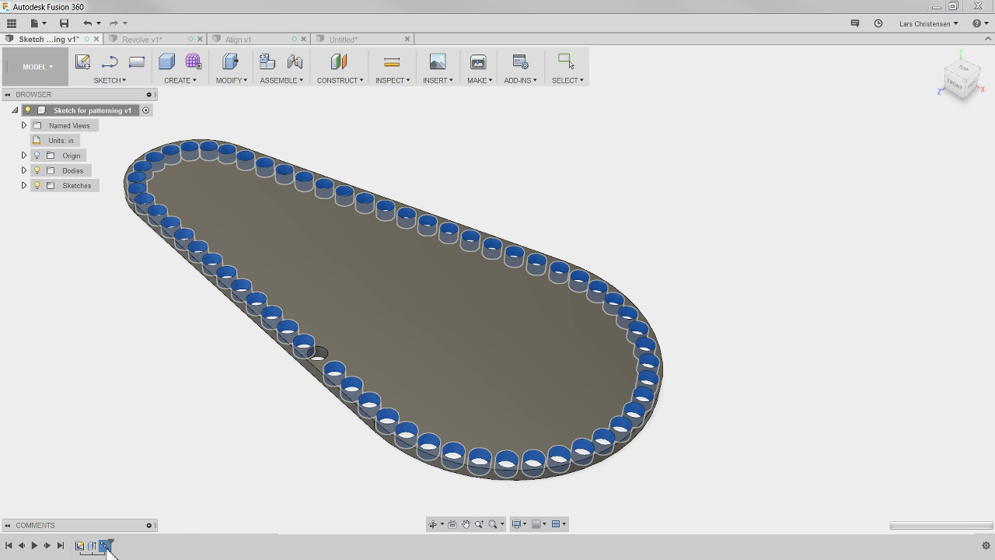
pyautogui.moveTo(102, 546); pyautogui.dragTo(85, 546)
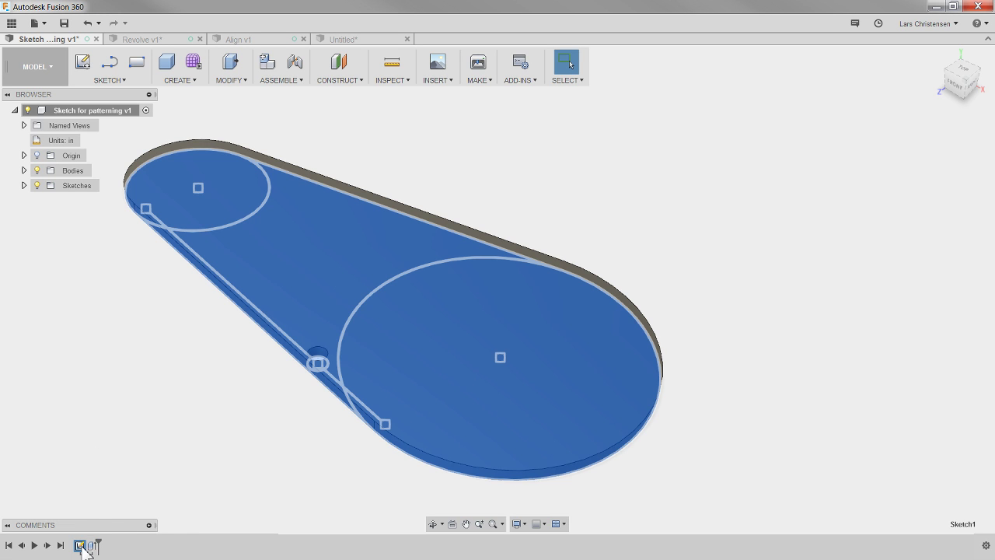
pyautogui.rightClick(85, 547)
pyautogui.click(107, 473)
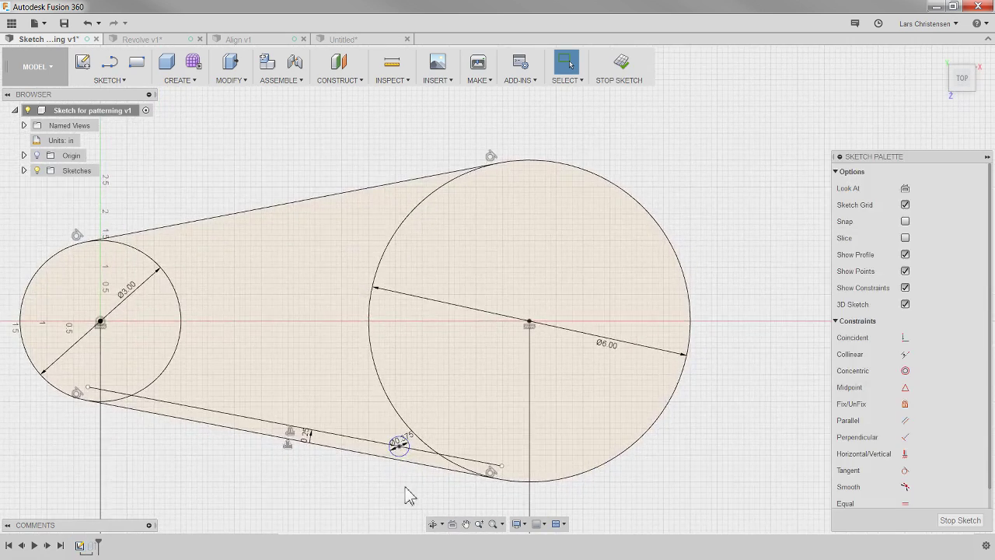
pyautogui.scroll(4, 388, 487)
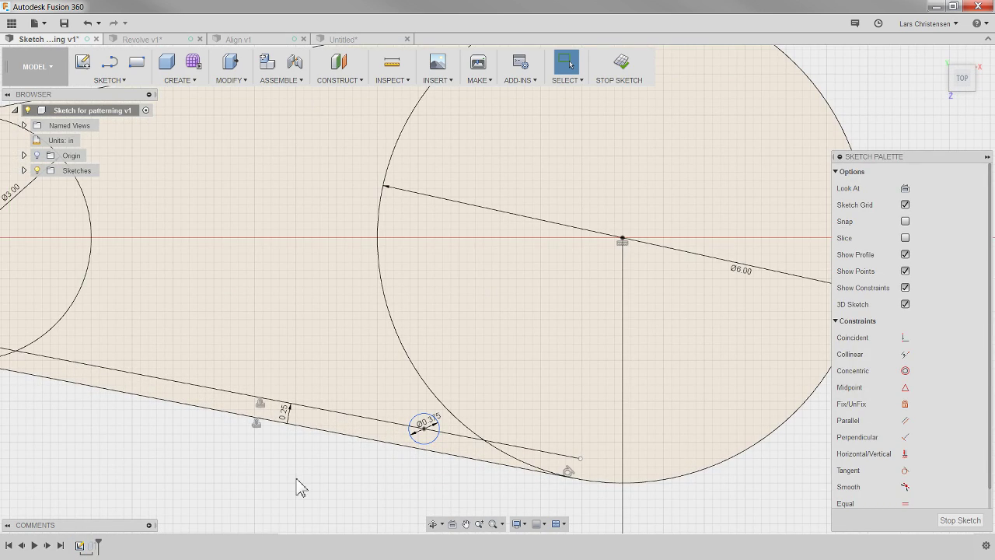
# Sketch a narrow slot about 0.21 in wide and 0.82 in long, perpendicular to the offset line beside the hole circle, and finish the sketch.
pyautogui.press('l')
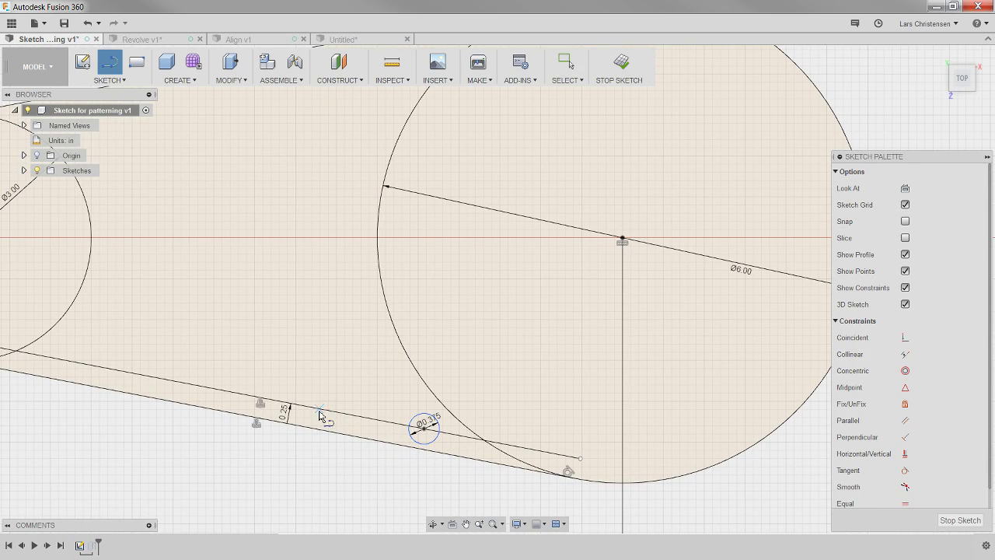
pyautogui.click(320, 411)
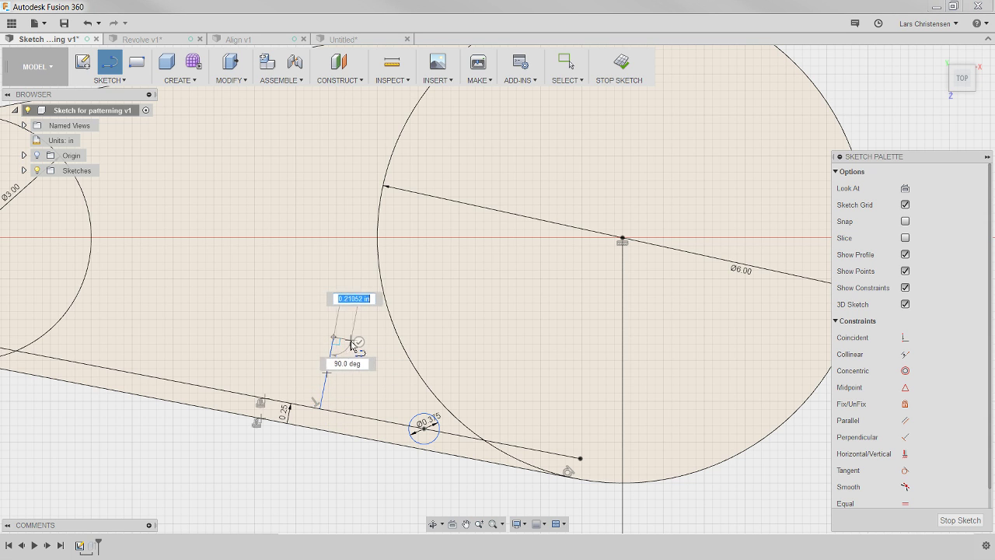
pyautogui.click(355, 342)
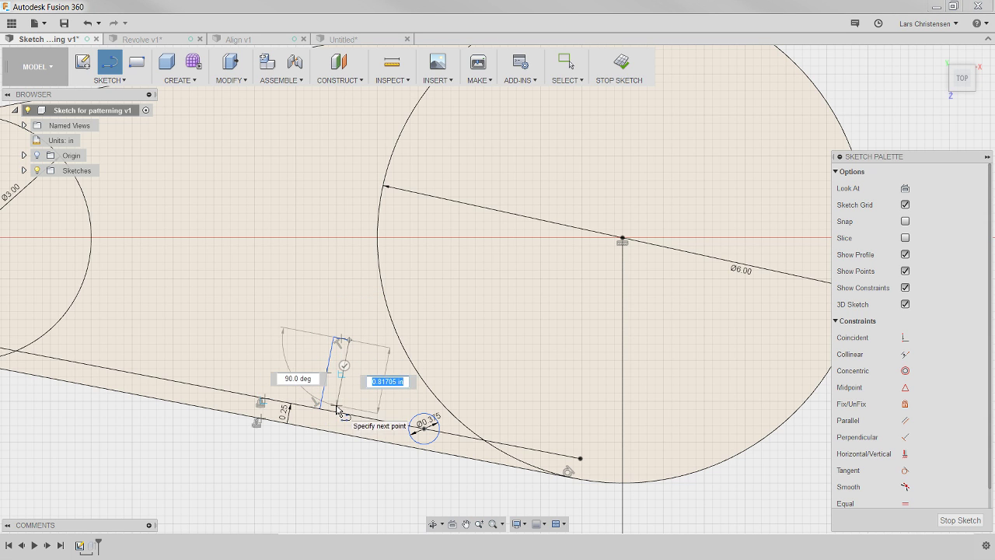
pyautogui.click(337, 418)
pyautogui.scroll(3, 303, 401)
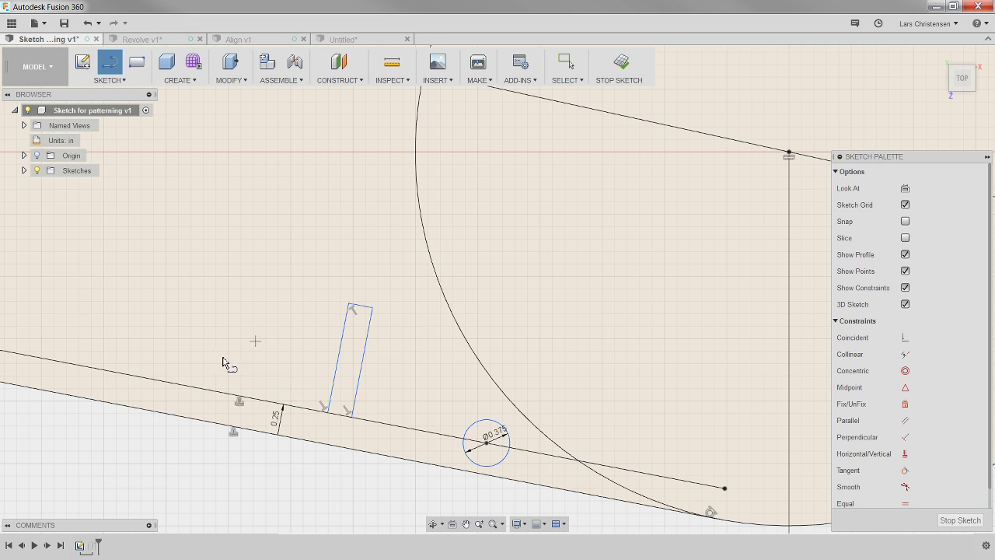
pyautogui.click(956, 521)
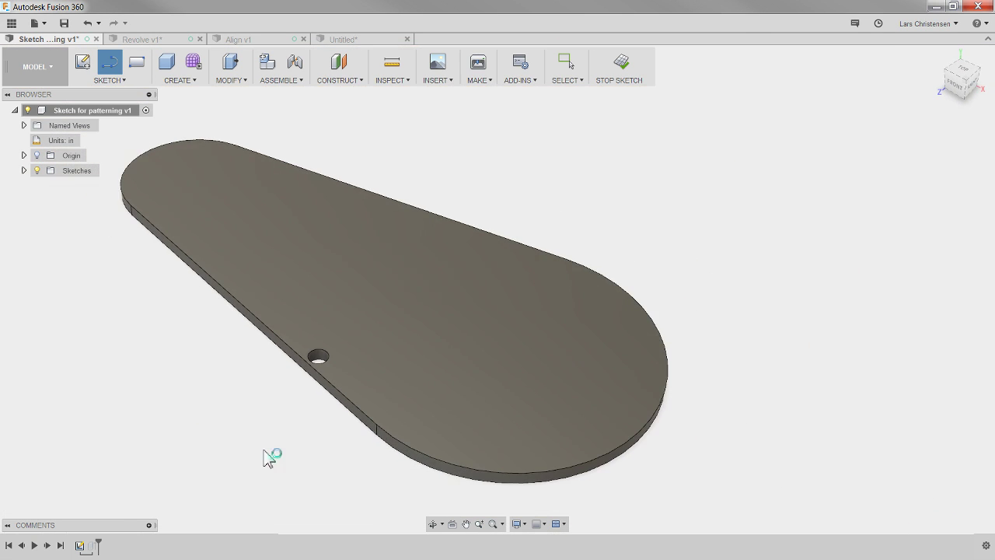
# Edit the plate's extrusion to use every profile, including the hole circle, except the narrow slot rectangle.
pyautogui.rightClick(94, 546)
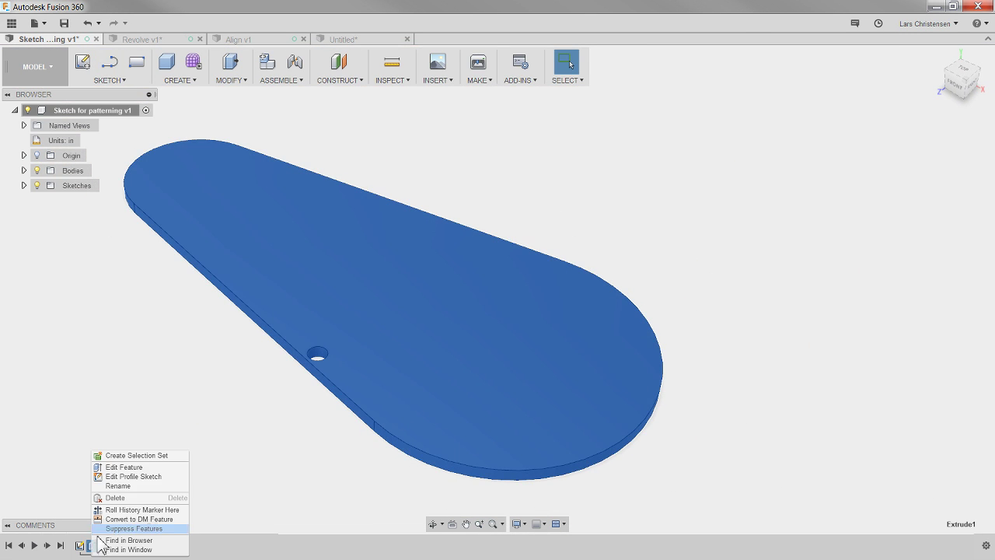
pyautogui.click(117, 465)
pyautogui.scroll(2, 264, 342)
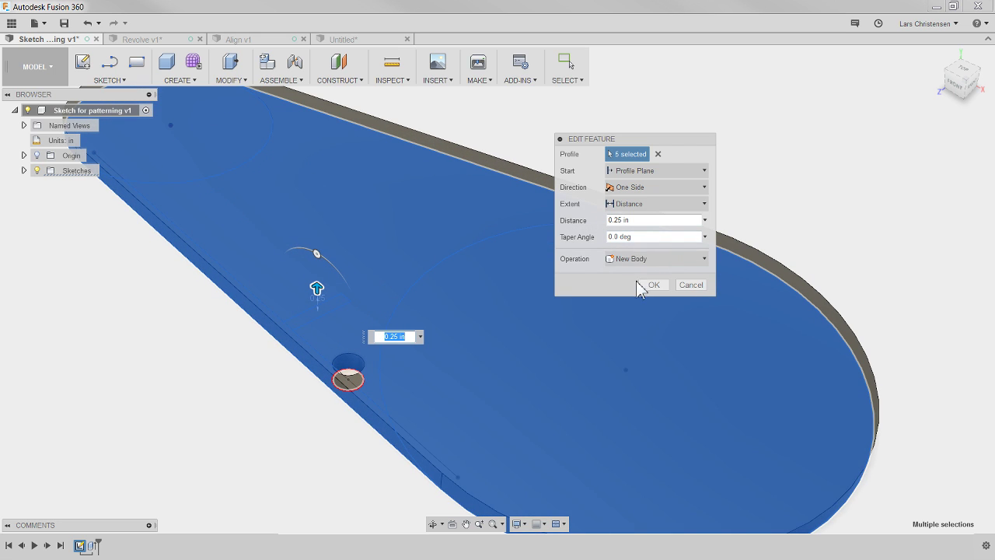
pyautogui.click(657, 154)
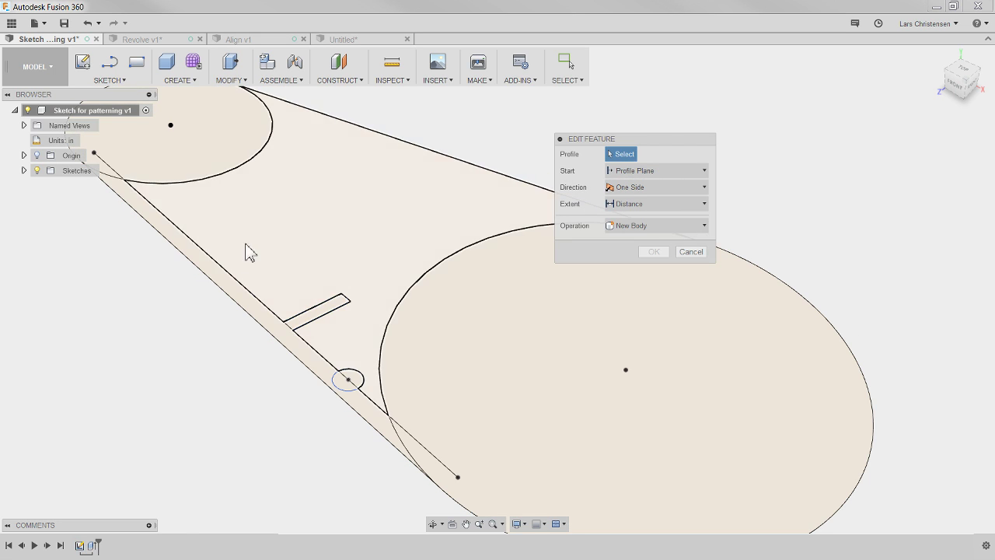
pyautogui.click(196, 170)
pyautogui.click(209, 269)
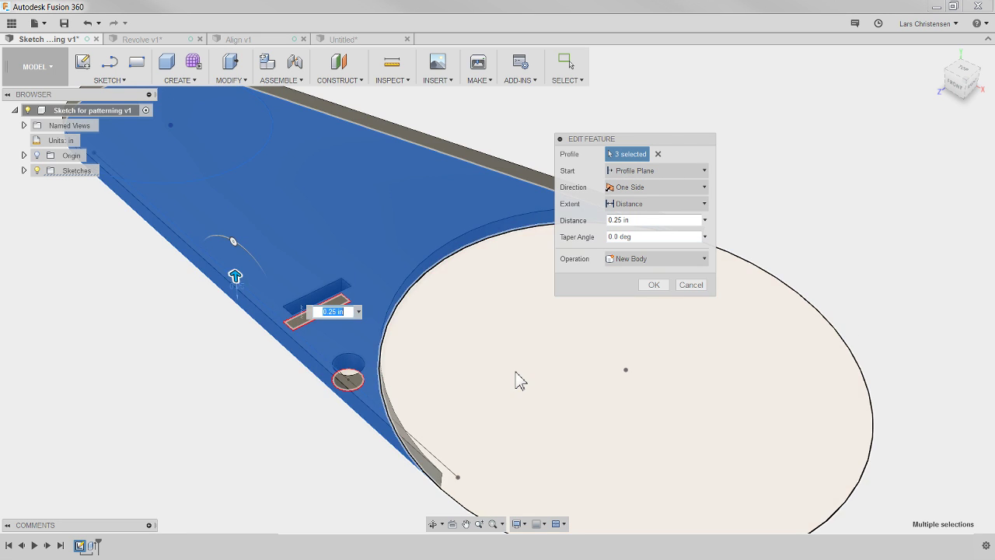
pyautogui.click(515, 370)
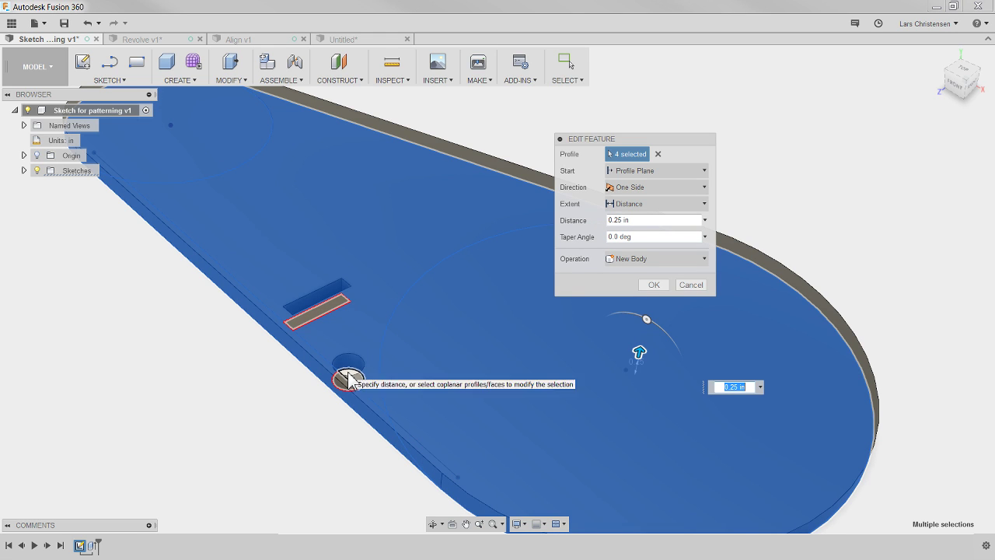
pyautogui.click(347, 387)
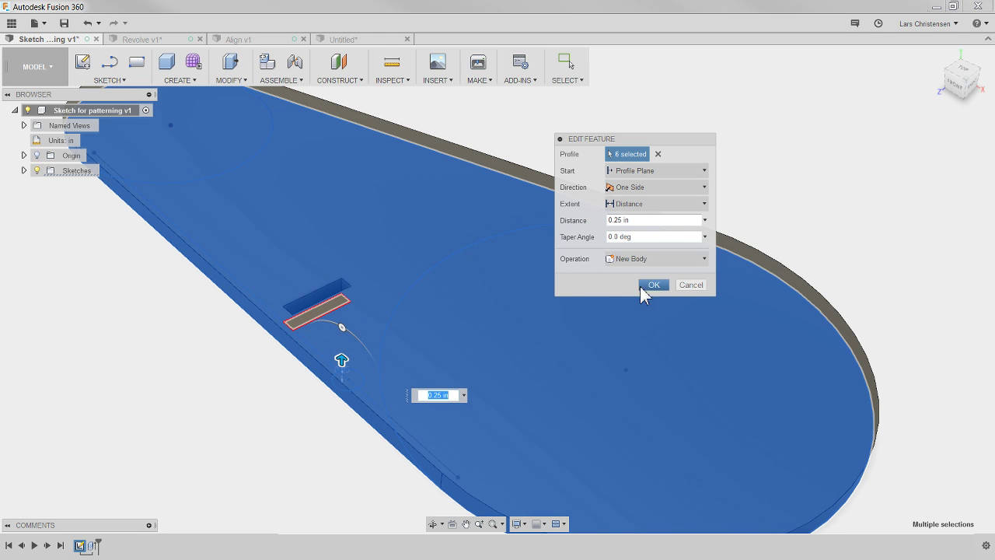
pyautogui.click(642, 285)
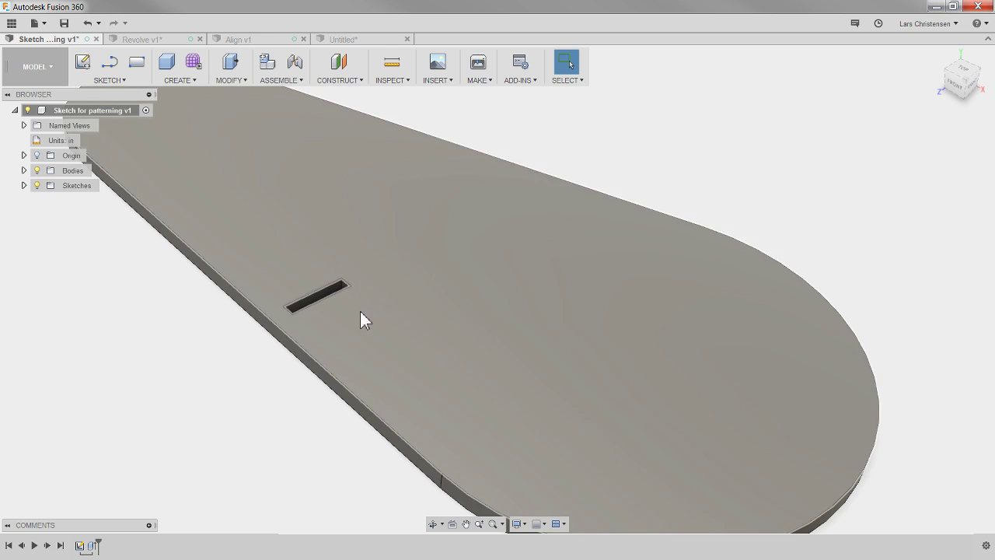
pyautogui.keyDown('shift'); pyautogui.moveTo(362, 313); pyautogui.dragTo(209, 102, button='middle'); pyautogui.keyUp('shift')
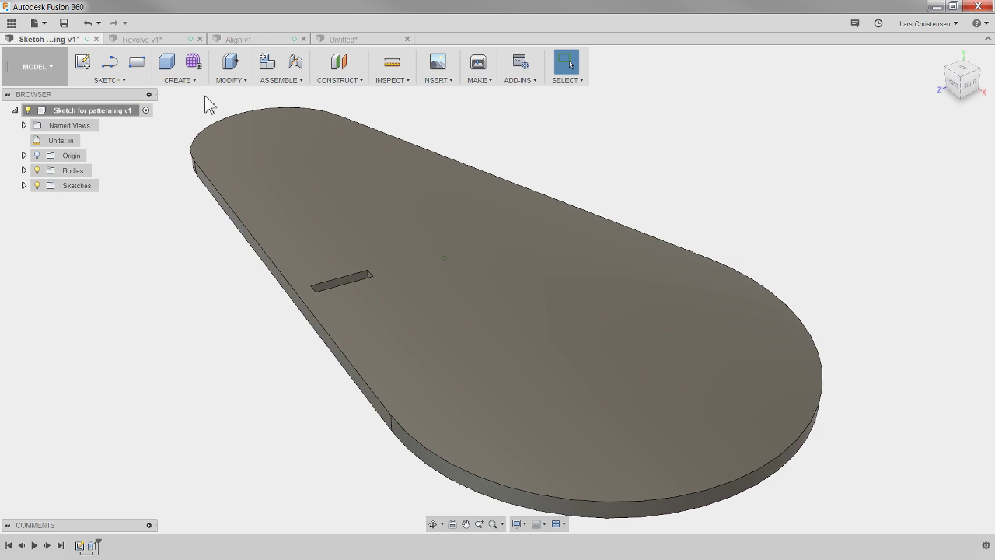
# Start a path pattern of the slot's four inner faces and choose the plate's outer top edge as the path.
pyautogui.click(187, 80)
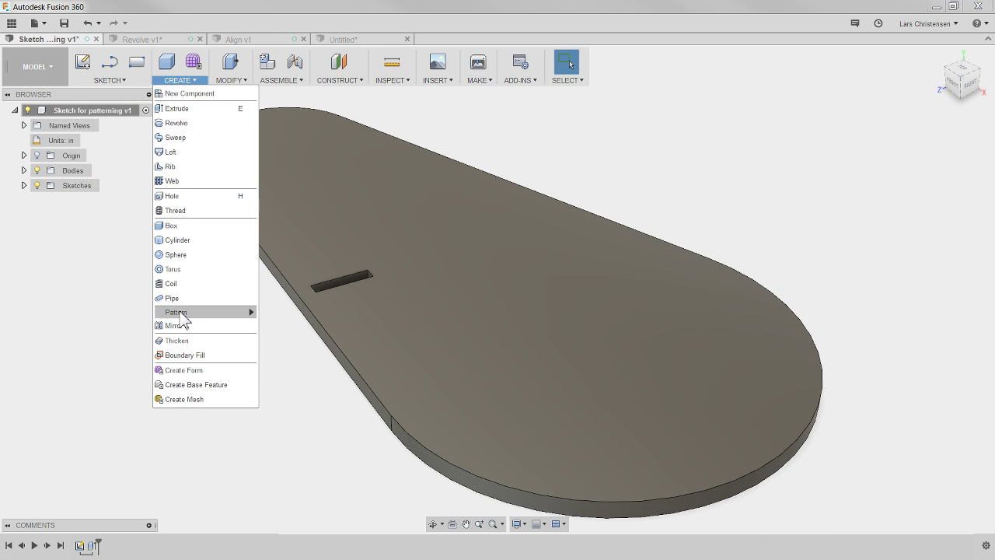
pyautogui.moveTo(182, 313)
pyautogui.click(289, 343)
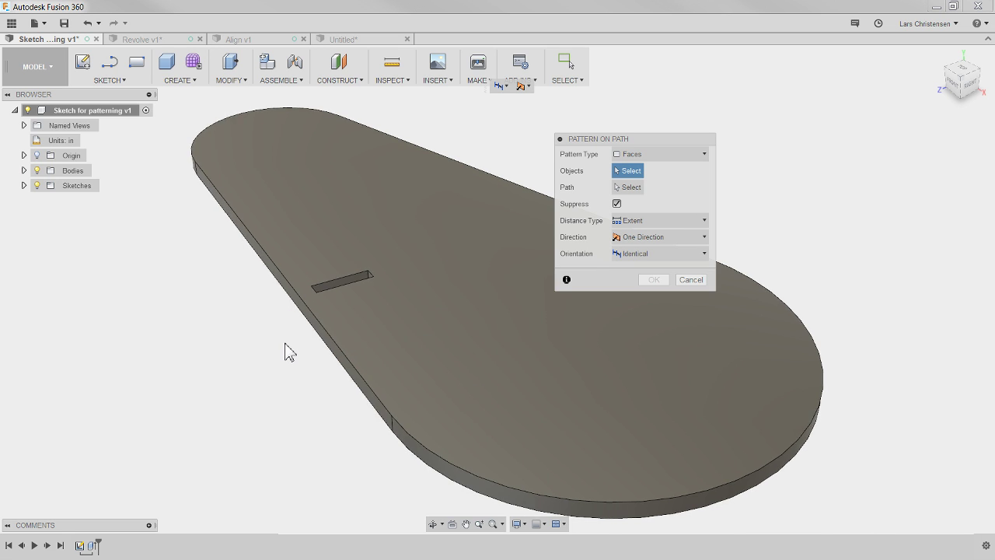
pyautogui.keyDown('shift'); pyautogui.moveTo(285, 349); pyautogui.dragTo(483, 498, button='middle'); pyautogui.keyUp('shift')
pyautogui.click(456, 404)
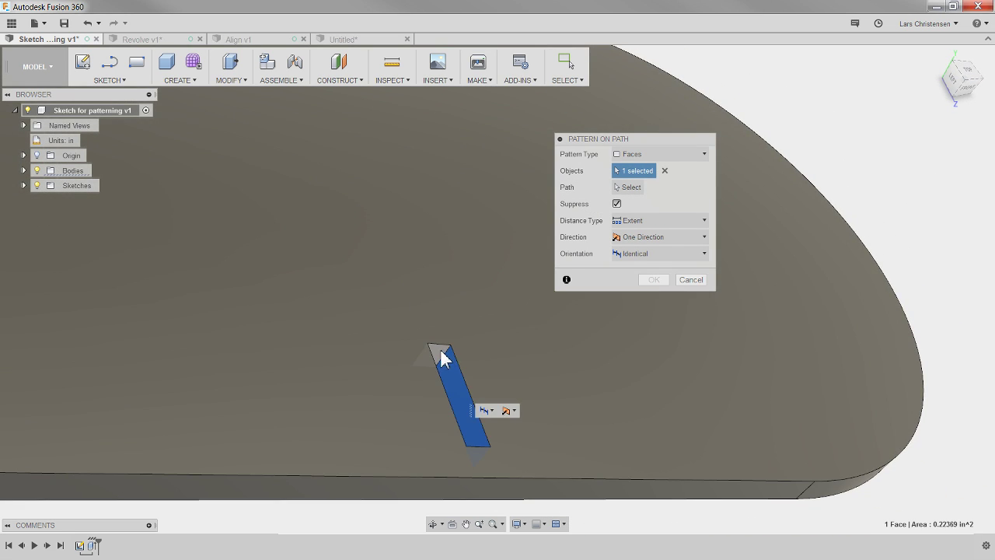
pyautogui.click(439, 351)
pyautogui.keyDown('shift'); pyautogui.moveTo(439, 352); pyautogui.dragTo(635, 208, button='middle'); pyautogui.keyUp('shift')
pyautogui.click(346, 324)
pyautogui.click(406, 278)
pyautogui.click(628, 187)
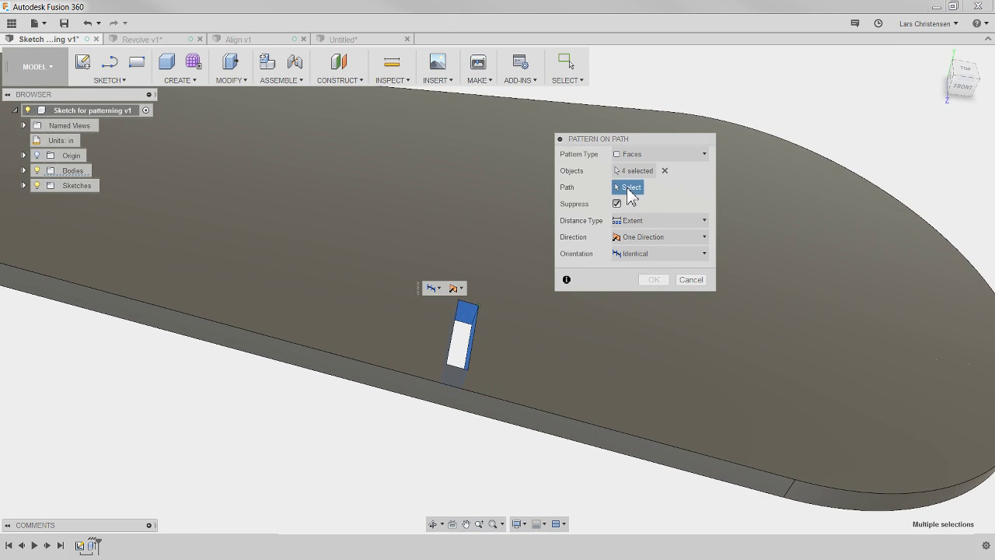
pyautogui.click(515, 410)
# Set the slot pattern to spacing with a 0.5 in distance, a quantity of 25 and identical orientation, and create it.
pyautogui.moveTo(515, 410)
pyautogui.keyDown('shift'); pyautogui.mouseDown(button='middle')
pyautogui.moveTo(480, 438)
pyautogui.moveTo(676, 259)
pyautogui.mouseUp(button='middle'); pyautogui.keyUp('shift')
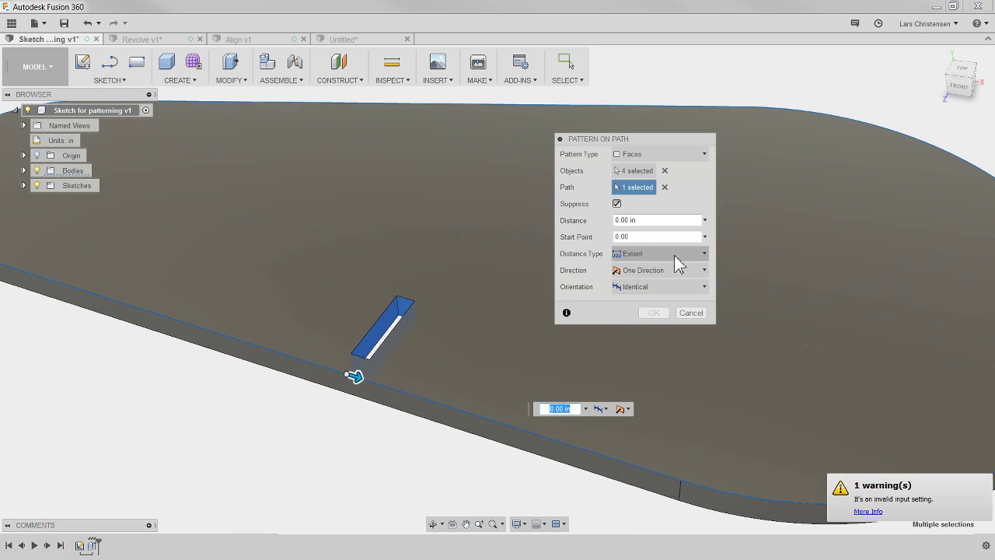
pyautogui.click(673, 254)
pyautogui.click(679, 284)
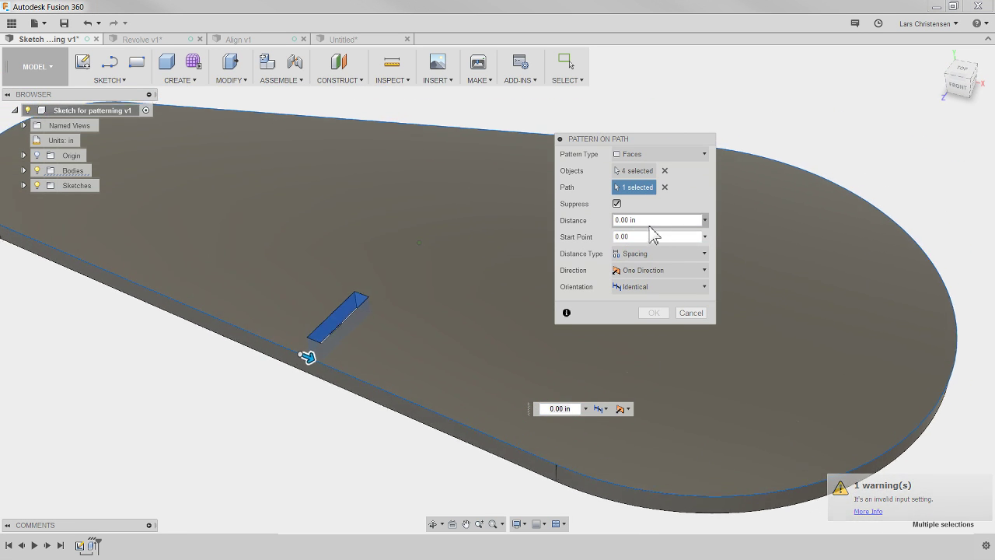
pyautogui.moveTo(647, 220); pyautogui.dragTo(576, 223)
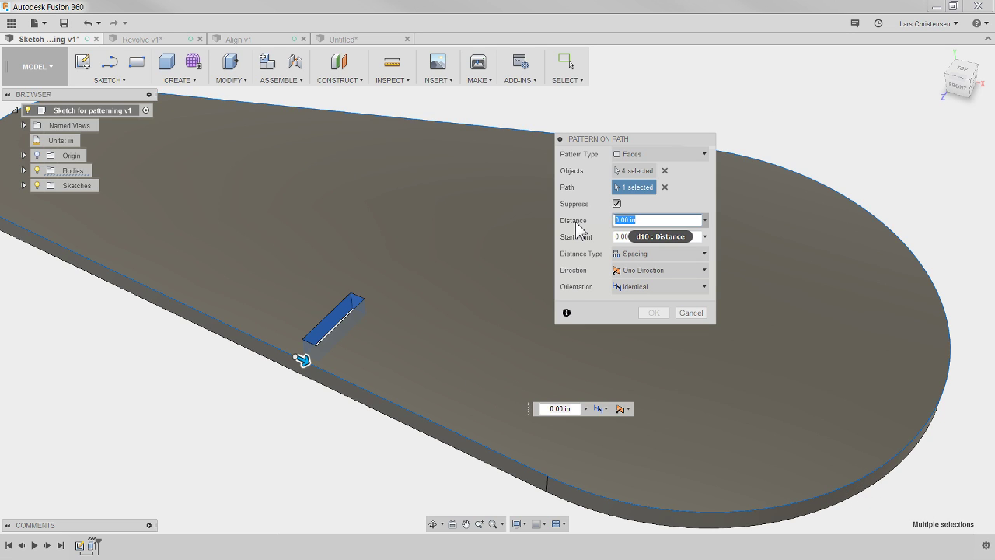
pyautogui.write('.5')
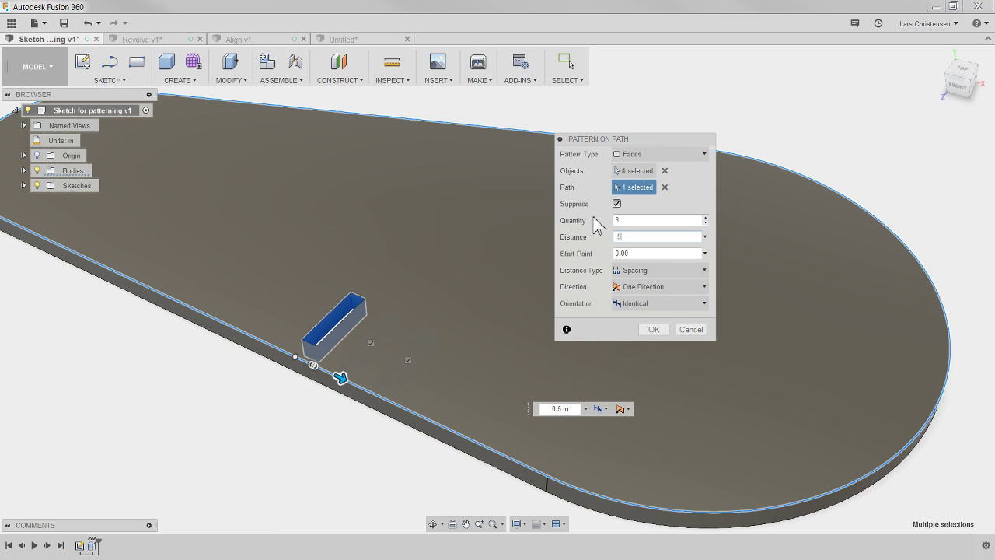
pyautogui.hotkey('shift', 'Tab')
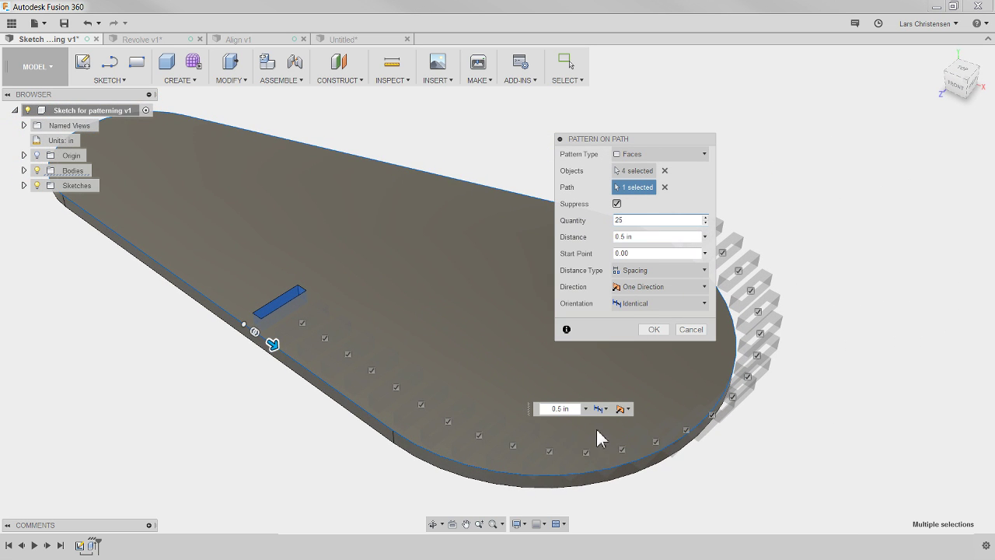
pyautogui.click(663, 303)
pyautogui.click(653, 318)
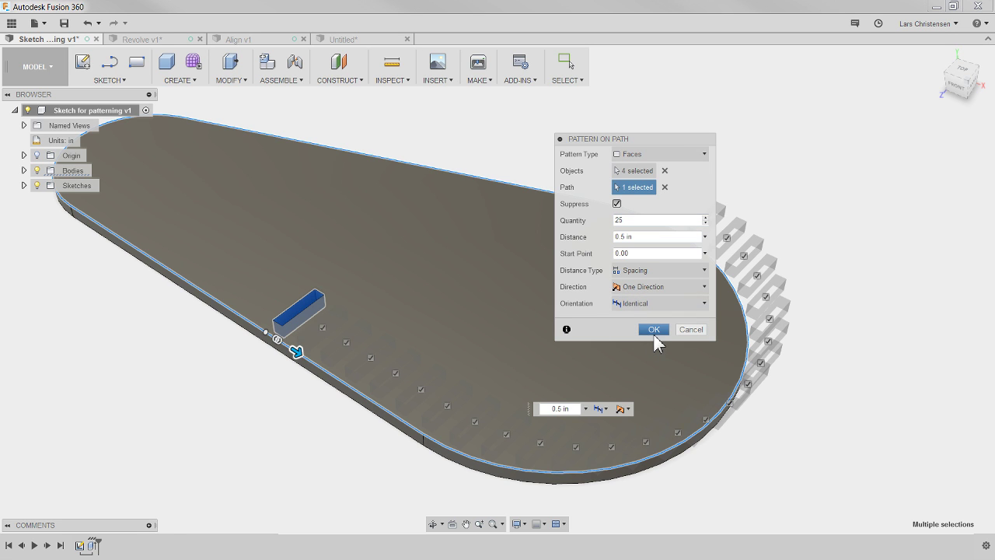
pyautogui.click(654, 331)
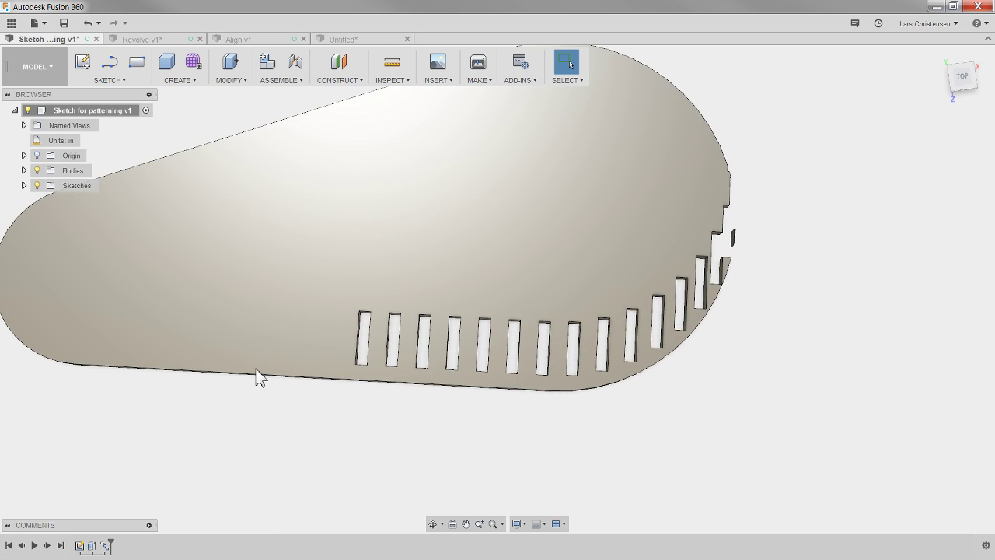
# Edit the slot pattern so its orientation follows the path direction.
pyautogui.rightClick(103, 545)
pyautogui.click(136, 476)
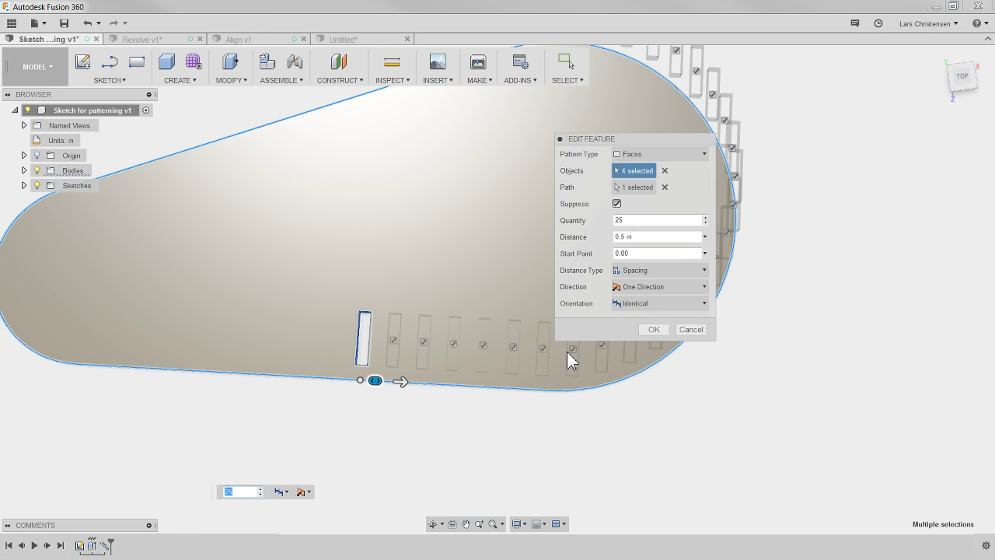
pyautogui.click(672, 304)
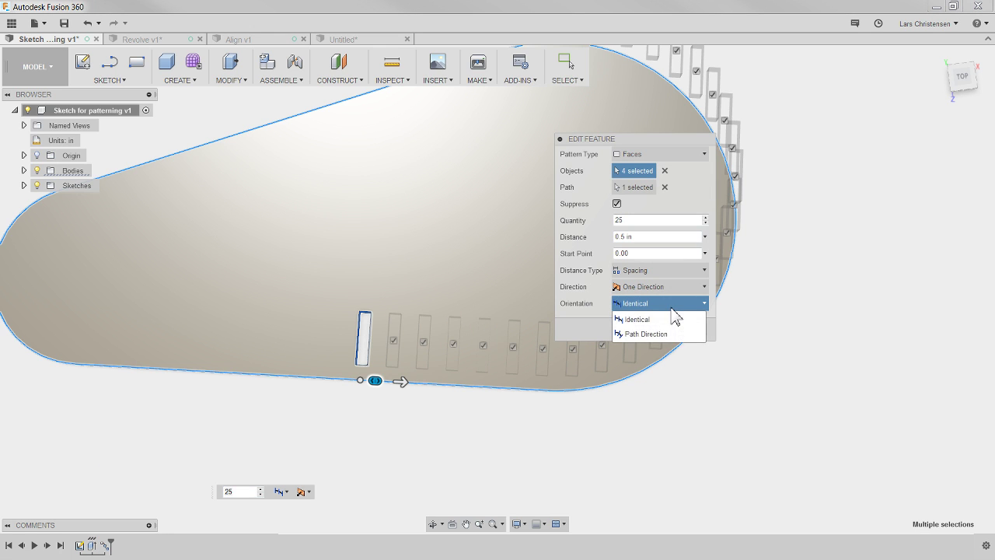
pyautogui.click(660, 334)
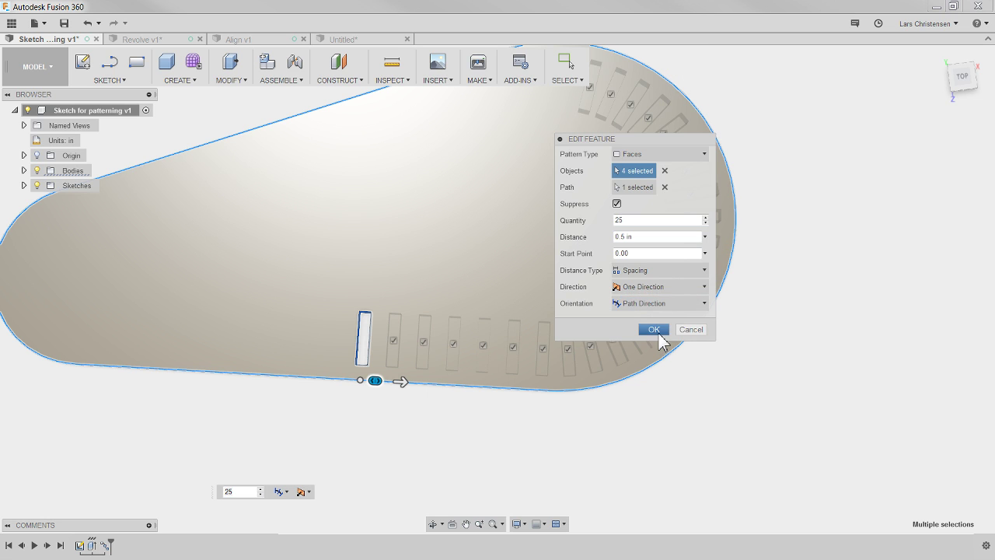
pyautogui.click(653, 330)
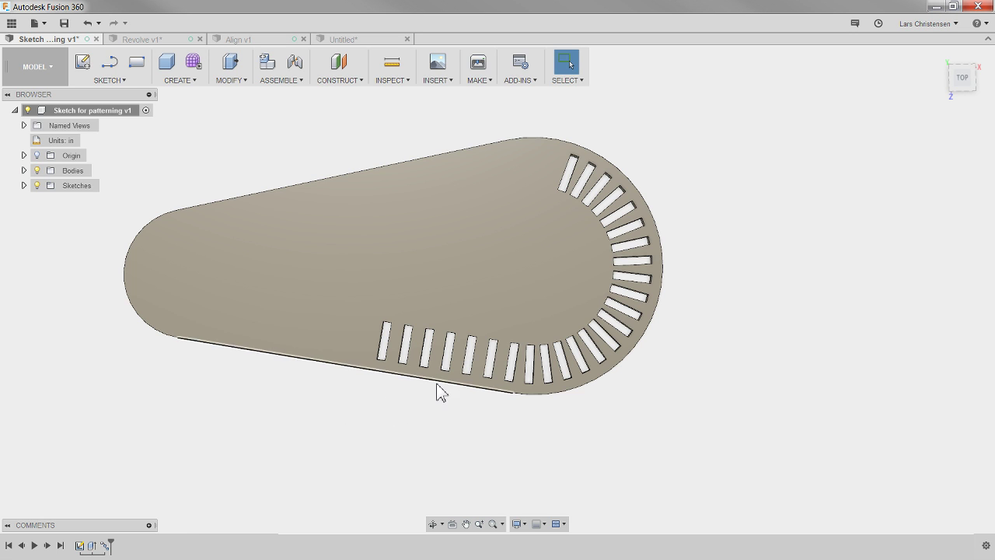
pyautogui.keyDown('shift'); pyautogui.moveTo(588, 419); pyautogui.dragTo(401, 416, button='middle'); pyautogui.keyUp('shift')
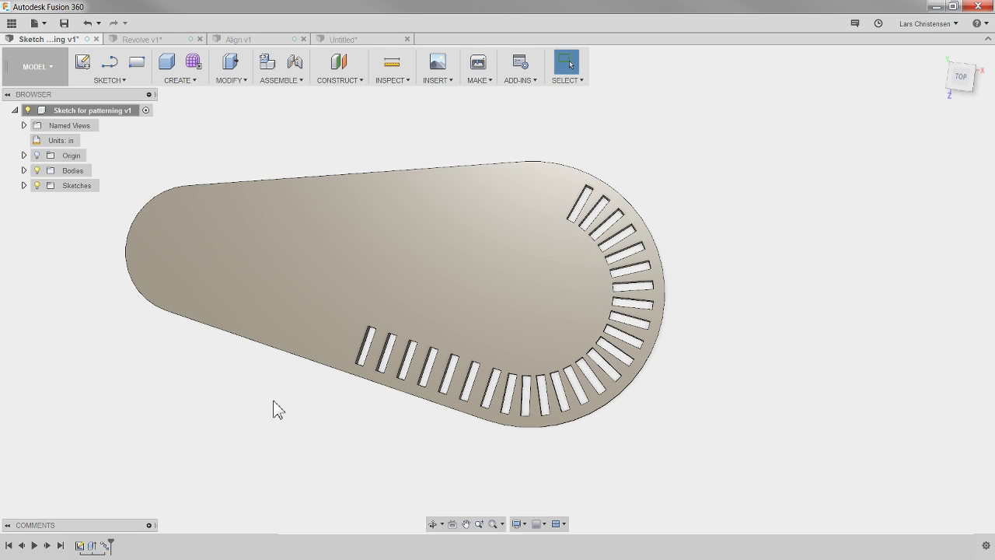
pyautogui.keyDown('shift'); pyautogui.moveTo(230, 412); pyautogui.dragTo(314, 434, button='middle'); pyautogui.keyUp('shift')
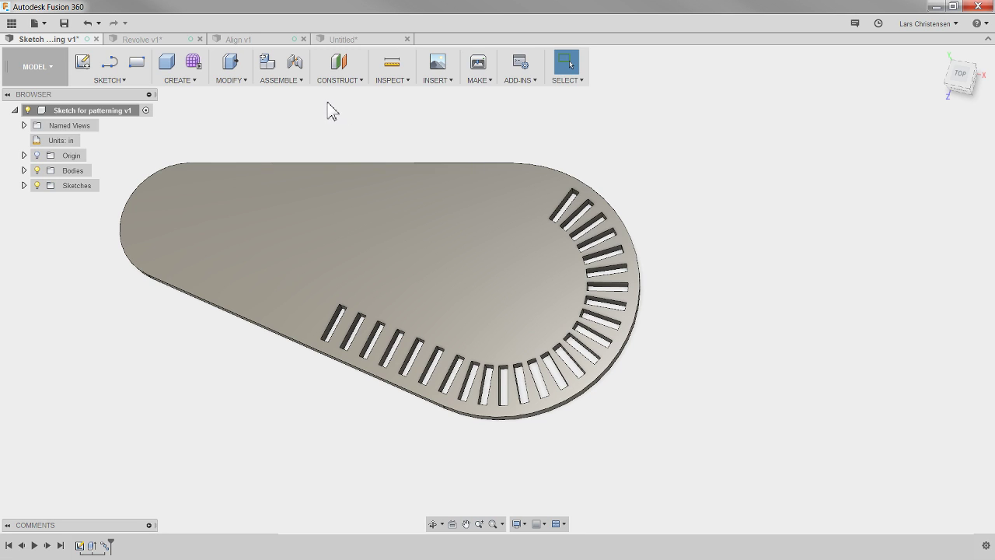
# Switch to the Align v1 document and start a rectangular pattern of bodies with the U-shaped block as the object.
pyautogui.click(251, 40)
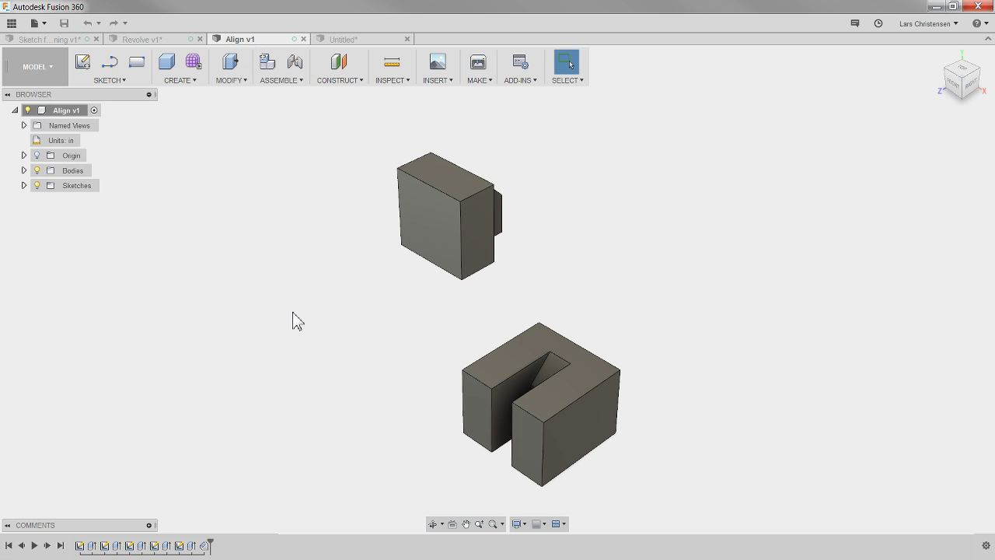
pyautogui.keyDown('shift'); pyautogui.moveTo(293, 314); pyautogui.dragTo(177, 402, button='middle'); pyautogui.keyUp('shift')
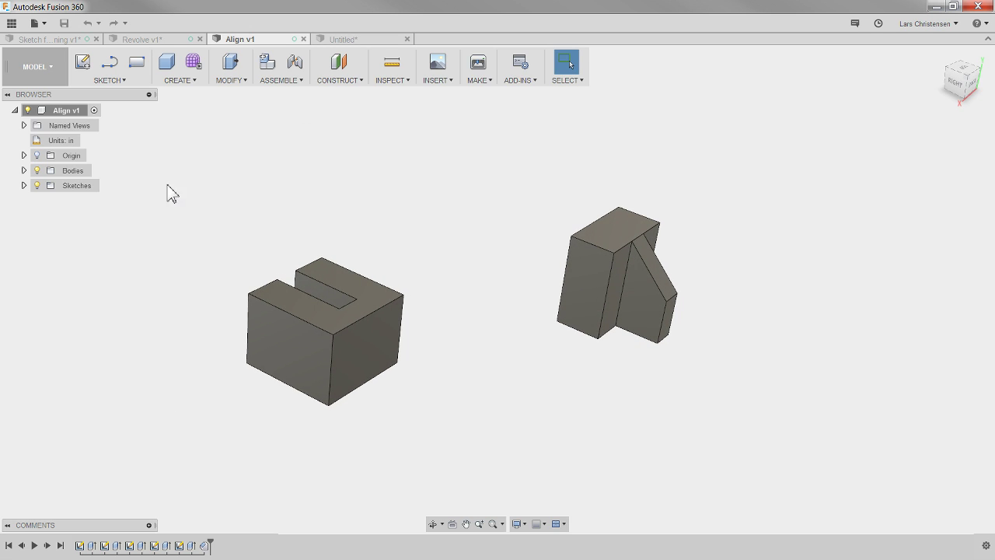
pyautogui.click(189, 80)
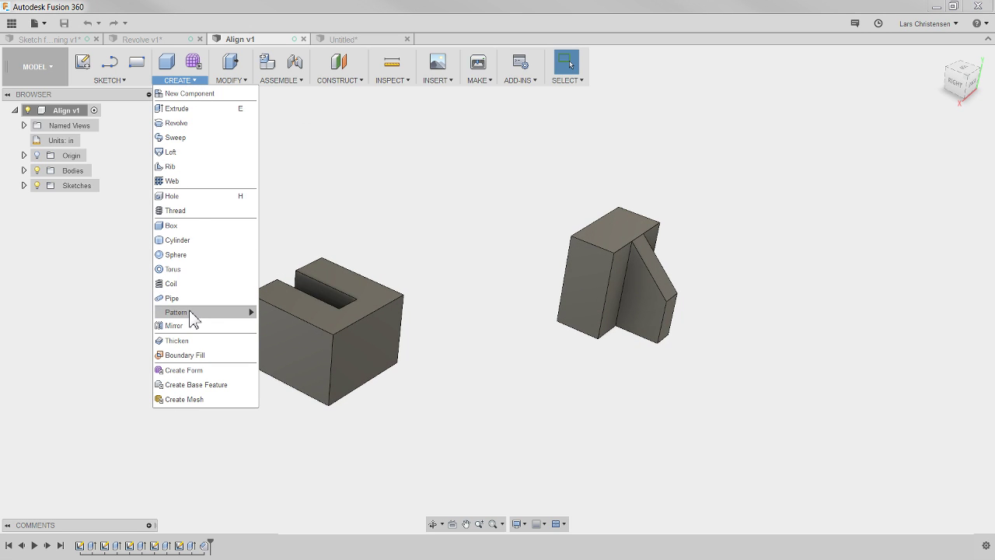
pyautogui.moveTo(192, 319)
pyautogui.click(276, 315)
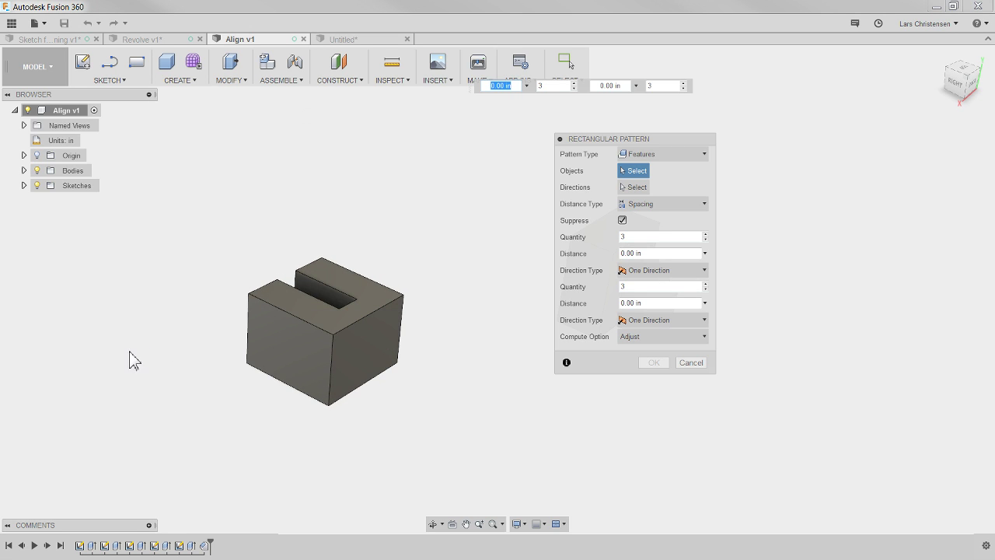
pyautogui.click(682, 158)
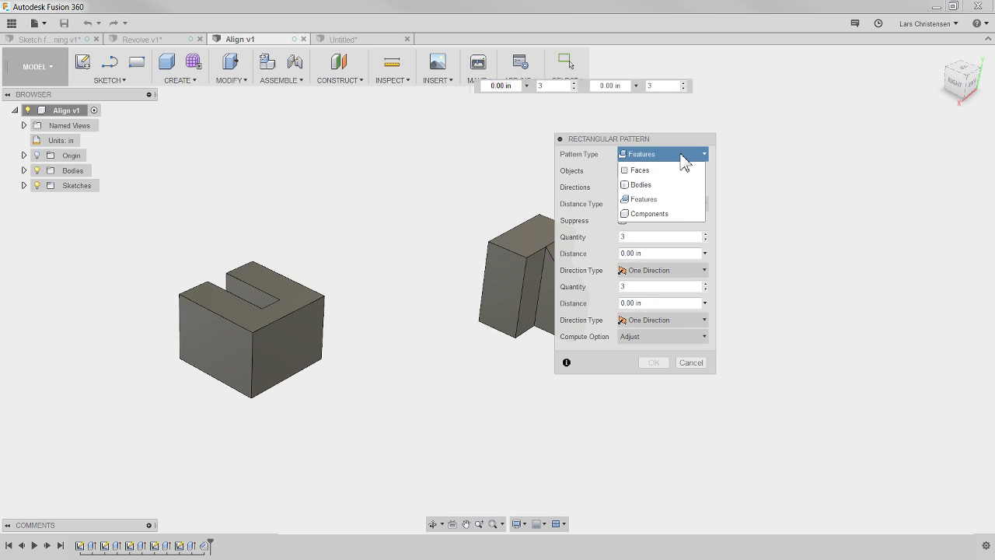
pyautogui.click(641, 185)
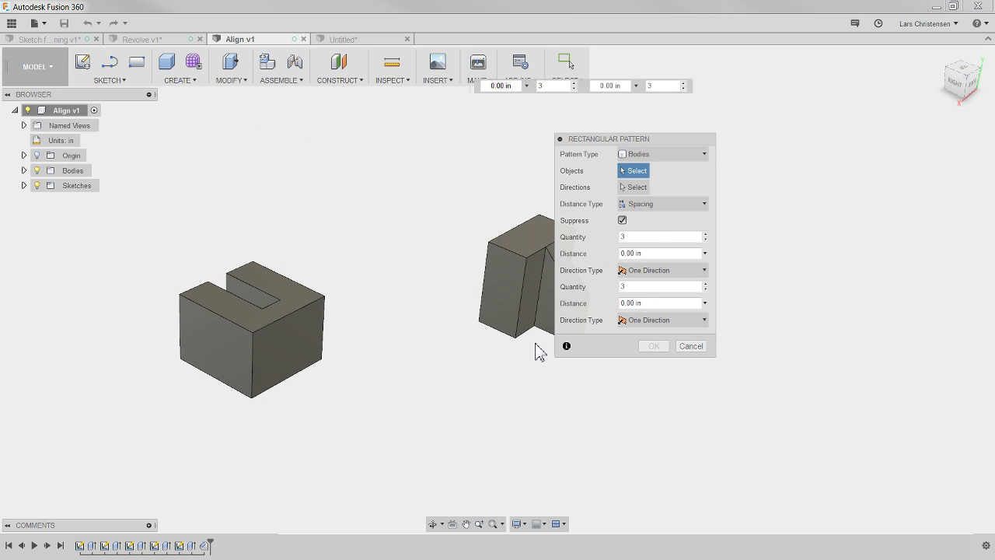
pyautogui.click(218, 378)
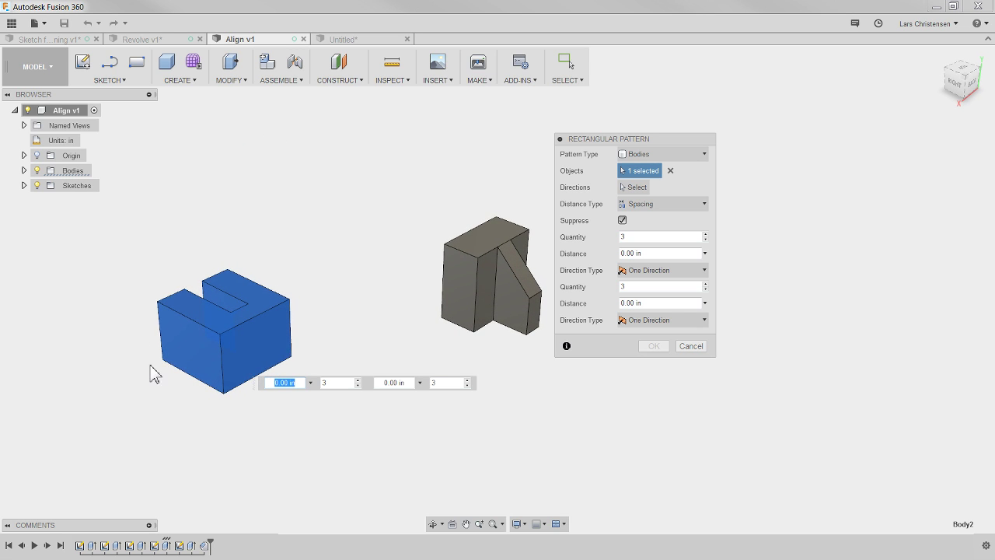
# Pattern the U-shaped block three by three along its lower edge direction, spaced about 5.17 in and 5.48 in, and expand the list of bodies.
pyautogui.click(636, 187)
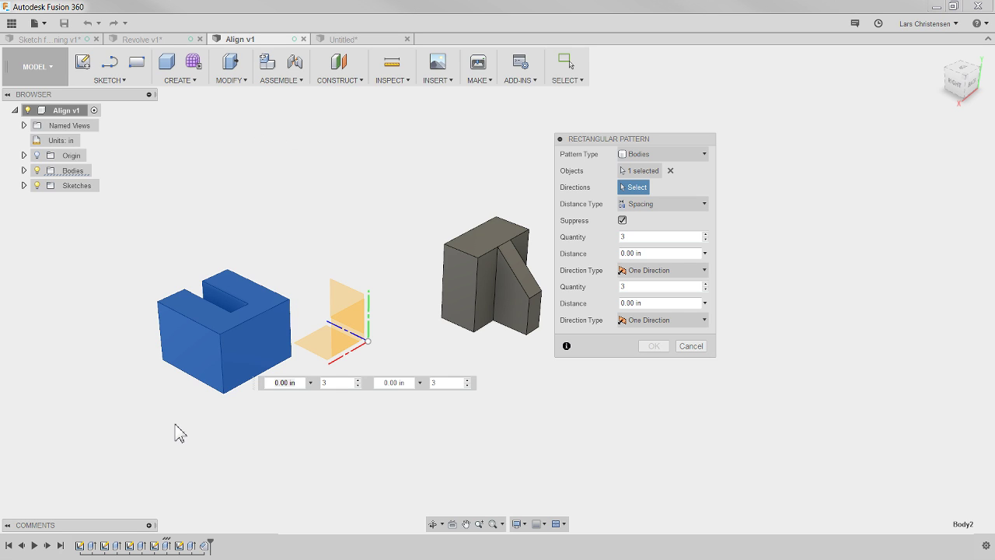
pyautogui.click(197, 381)
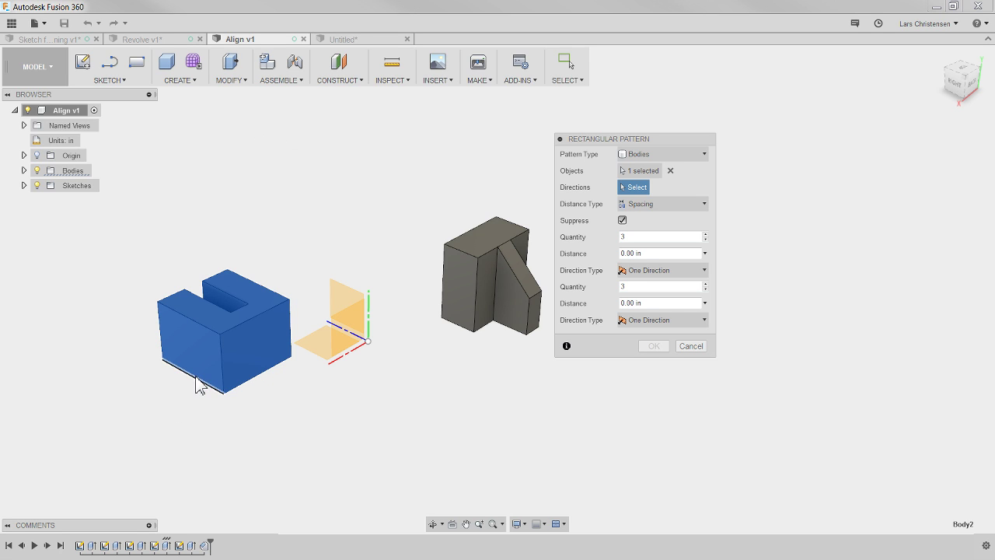
pyautogui.moveTo(237, 334); pyautogui.dragTo(399, 416)
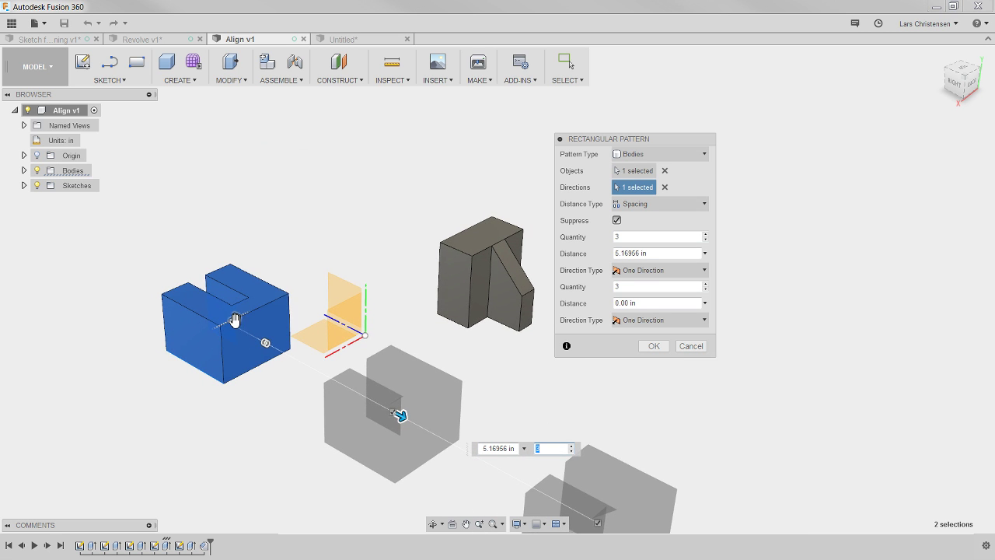
pyautogui.moveTo(235, 319); pyautogui.dragTo(395, 241)
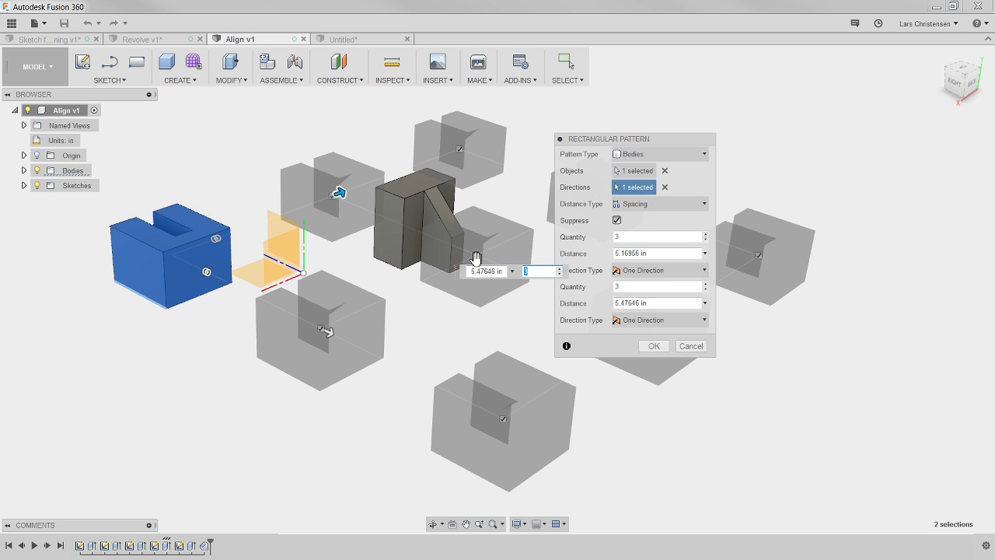
pyautogui.click(643, 348)
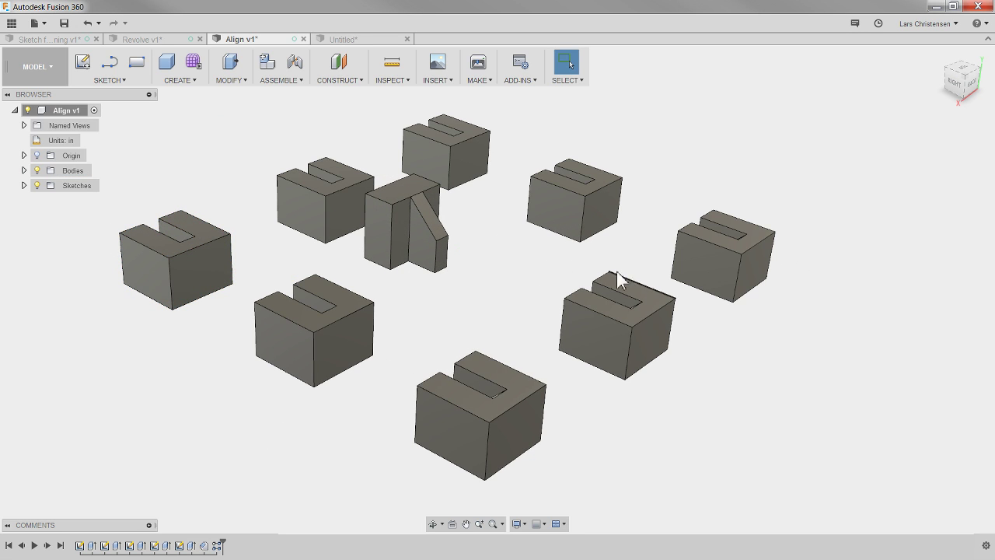
pyautogui.keyDown('shift'); pyautogui.moveTo(612, 366); pyautogui.dragTo(653, 359, button='middle'); pyautogui.keyUp('shift')
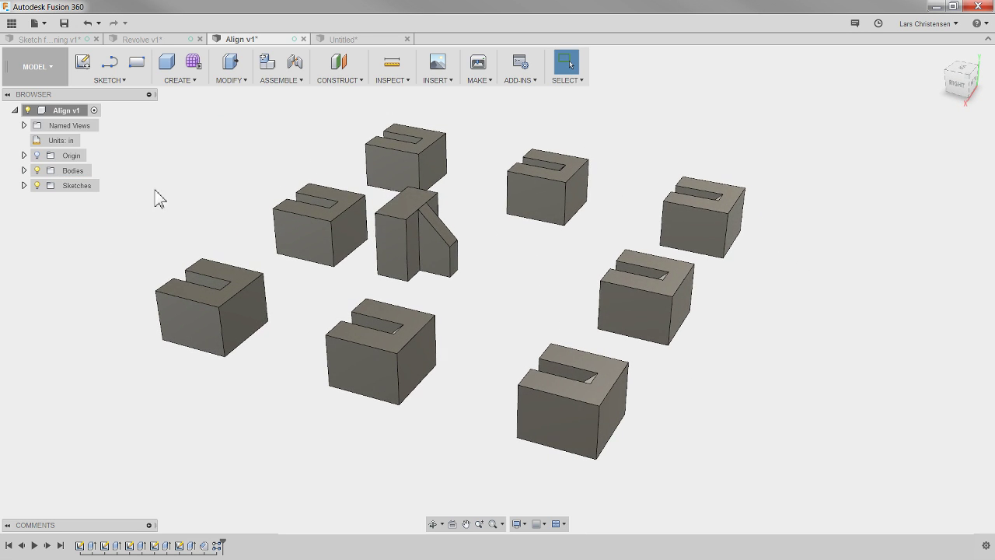
pyautogui.click(24, 171)
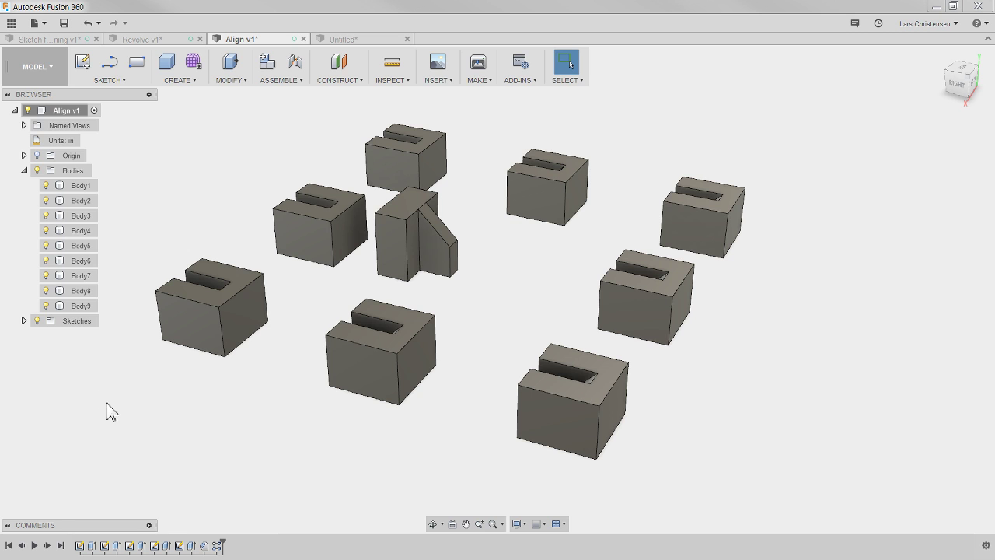
# Sketch a circle about 0.4 in in diameter near the centre of a side face on the middle block of an outer row.
pyautogui.keyDown('shift'); pyautogui.moveTo(576, 364); pyautogui.dragTo(438, 389, button='middle'); pyautogui.keyUp('shift')
pyautogui.rightClick(429, 354)
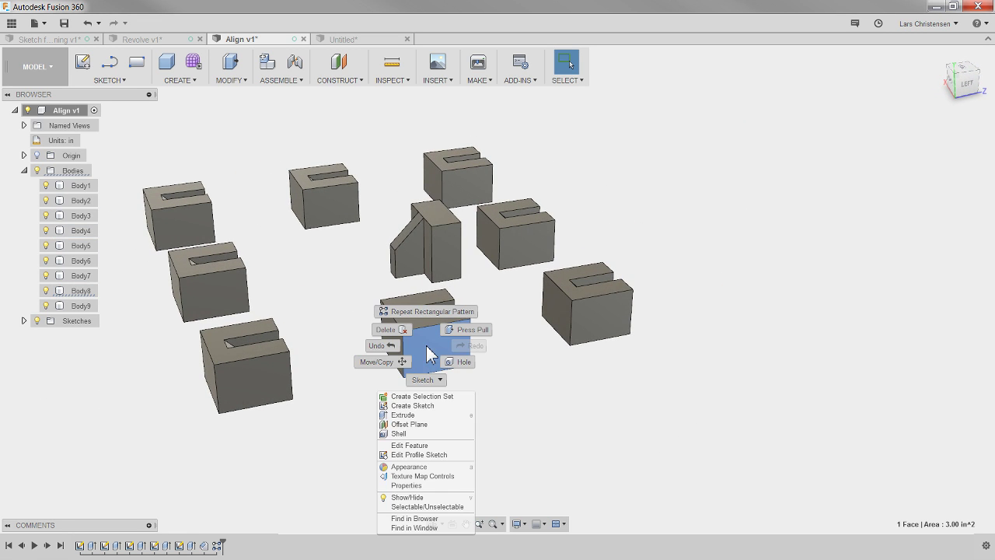
pyautogui.click(423, 406)
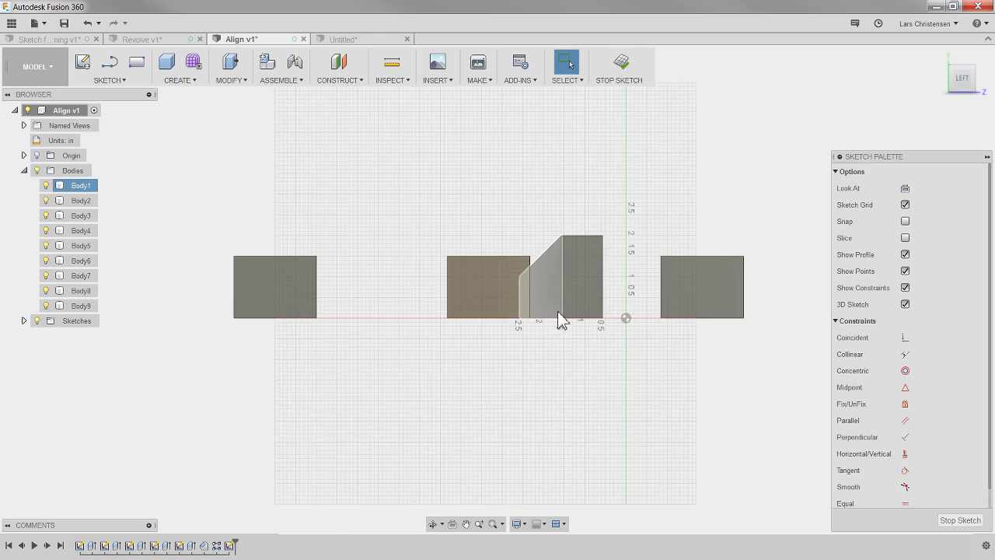
pyautogui.click(445, 289)
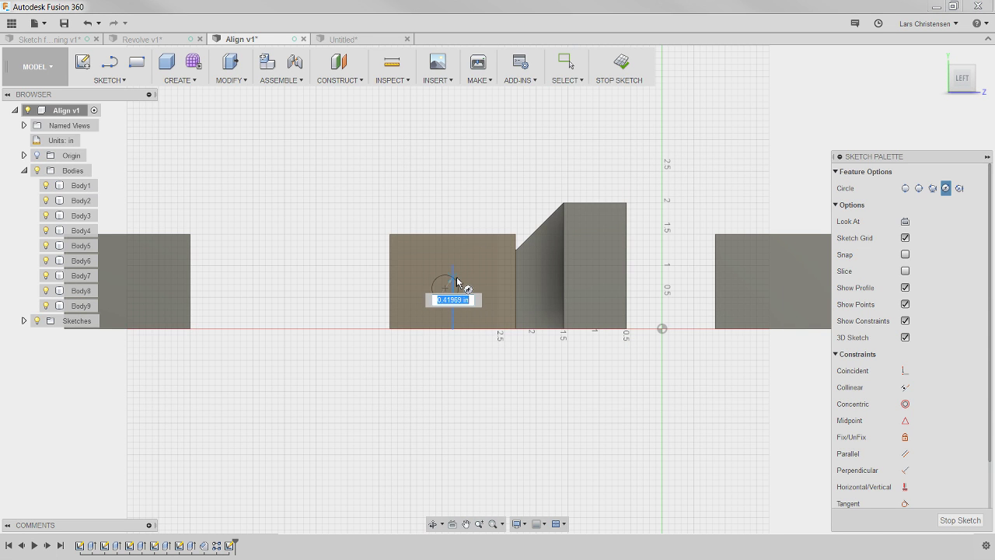
pyautogui.click(453, 278)
# Extrude the circle into the block as a cut to make a round hole.
pyautogui.press('e')
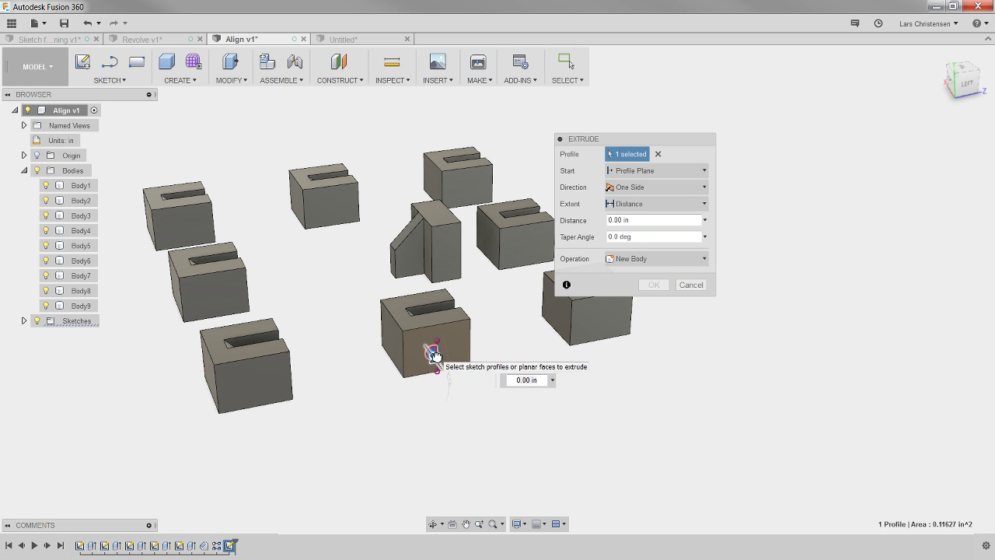
pyautogui.moveTo(433, 353); pyautogui.dragTo(386, 285)
pyautogui.click(653, 301)
pyautogui.keyDown('shift'); pyautogui.moveTo(649, 334); pyautogui.dragTo(491, 359, button='middle'); pyautogui.keyUp('shift')
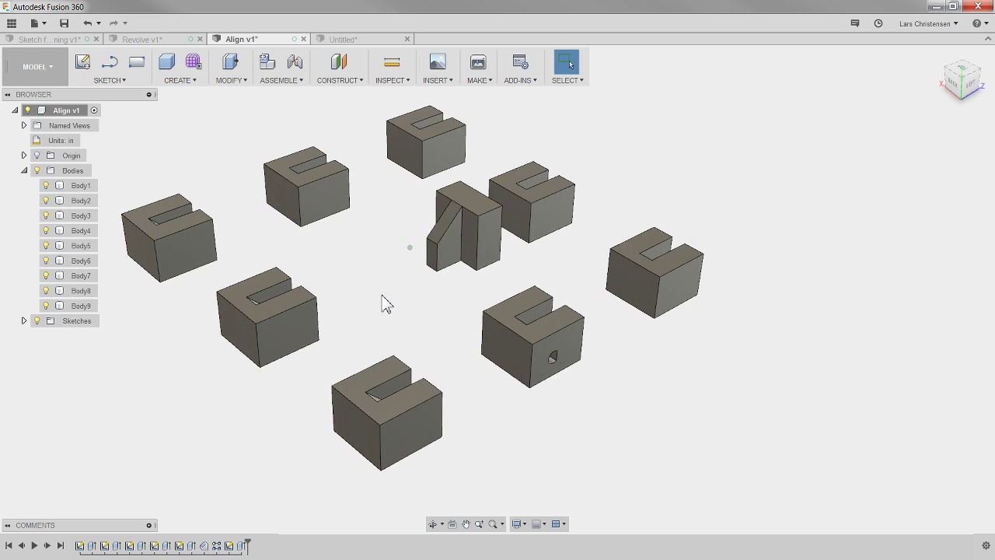